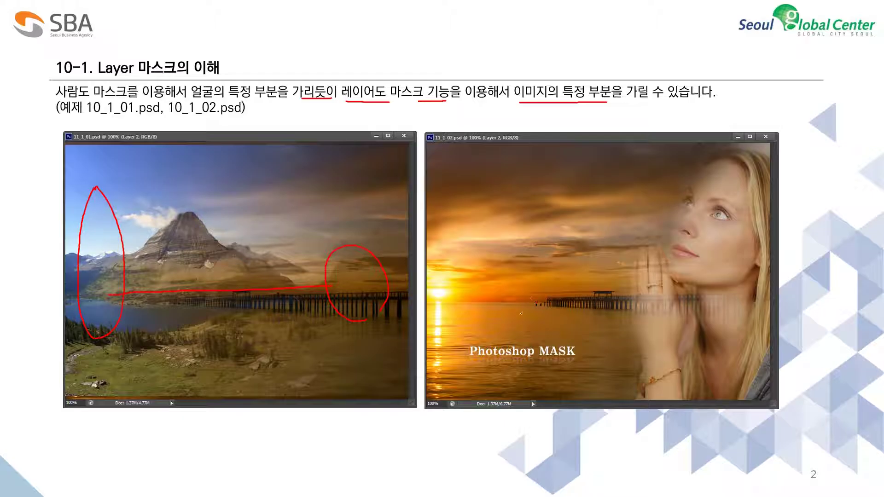
mouse_move(493, 321)
left_mouse_down()
mouse_move(524, 262)
mouse_move(543, 307)
left_mouse_up()
left_click_drag(664, 293, 612, 297)
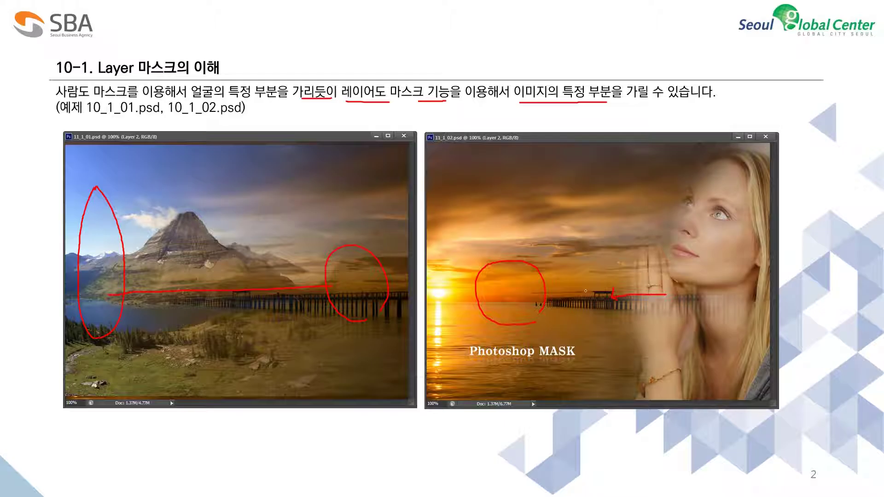
- Switch to Photoshop and open 10_1_01.psd from the 10 example folder
key("alt+Tab")
key("ctrl+o")
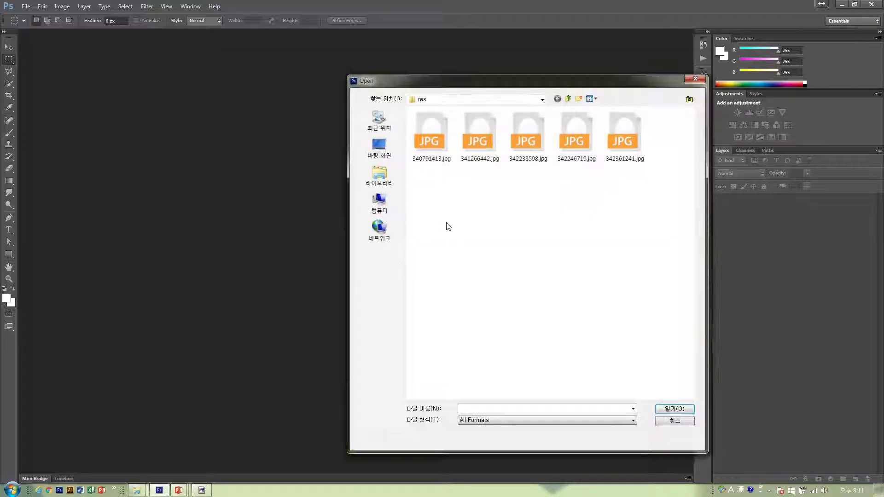
left_click(567, 99)
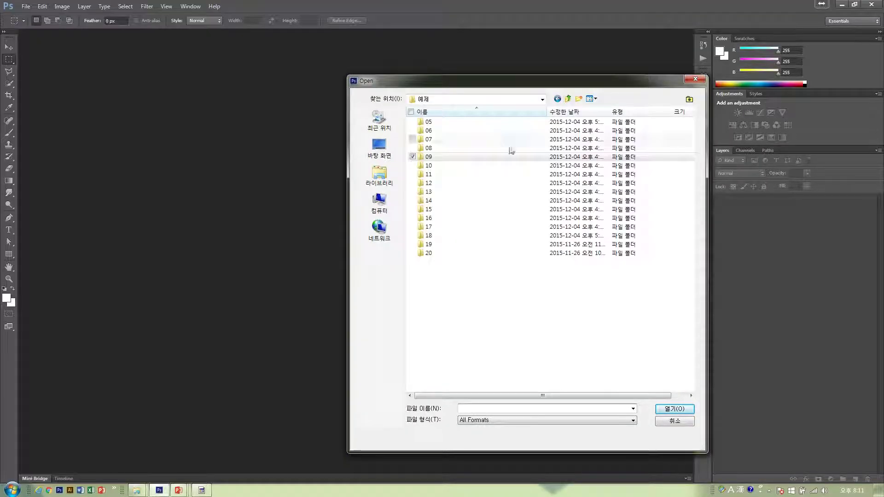
double_click(477, 166)
left_click(466, 131)
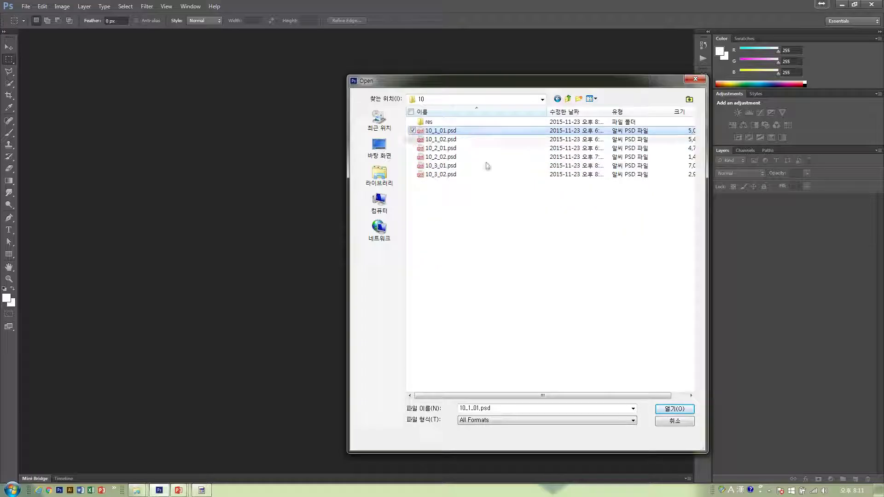
left_click(666, 409)
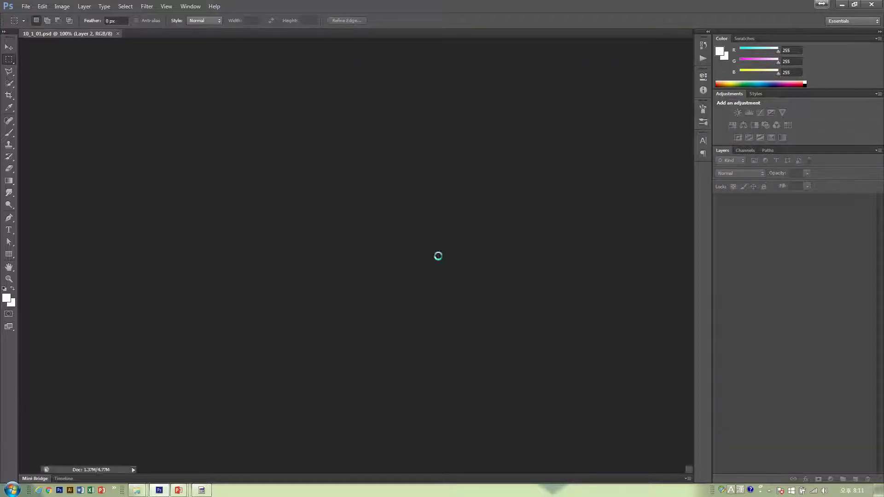
- Float the document window and the Layers panel, then hide Layer 1 and Layer 2 so only the Background is shown
left_click_drag(98, 39, 123, 50)
left_click_drag(728, 156, 526, 69)
left_click_drag(519, 127, 520, 156)
left_click(593, 194)
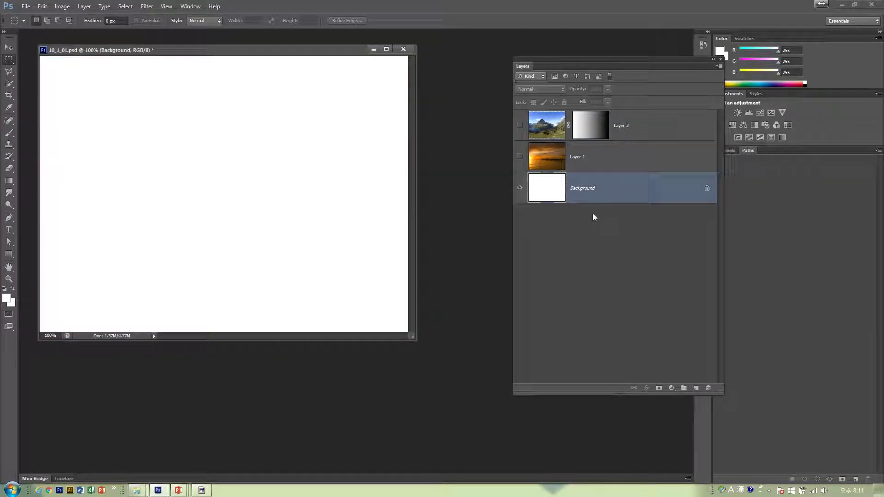
- Show Layer 1 and Layer 2 one after the other and select the gradient mask on Layer 2 to examine the blend
left_click(581, 165)
left_click(519, 157)
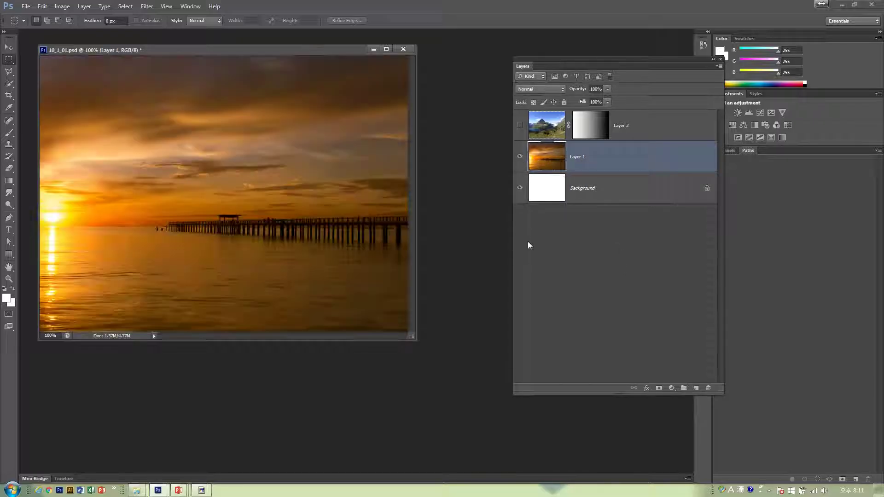
left_click(519, 125)
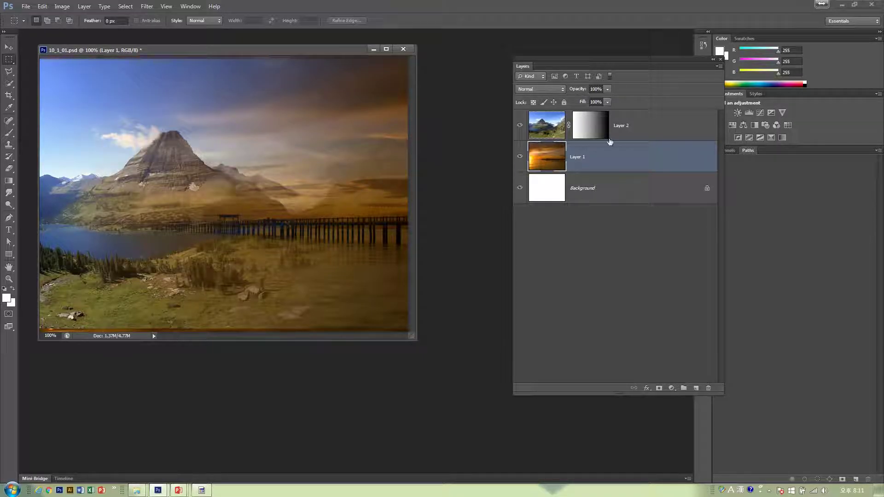
left_click(586, 136)
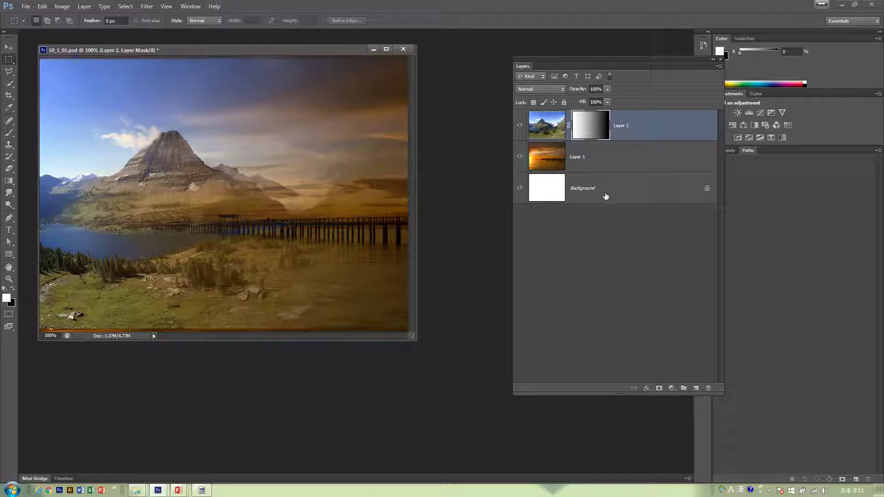
- Open 150547838.jpg from the res folder
double_click(479, 170)
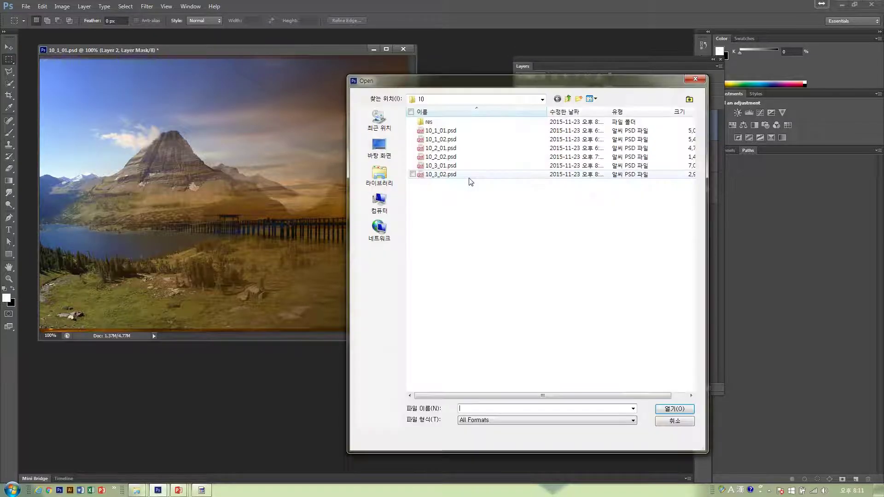
double_click(448, 123)
left_click(431, 136)
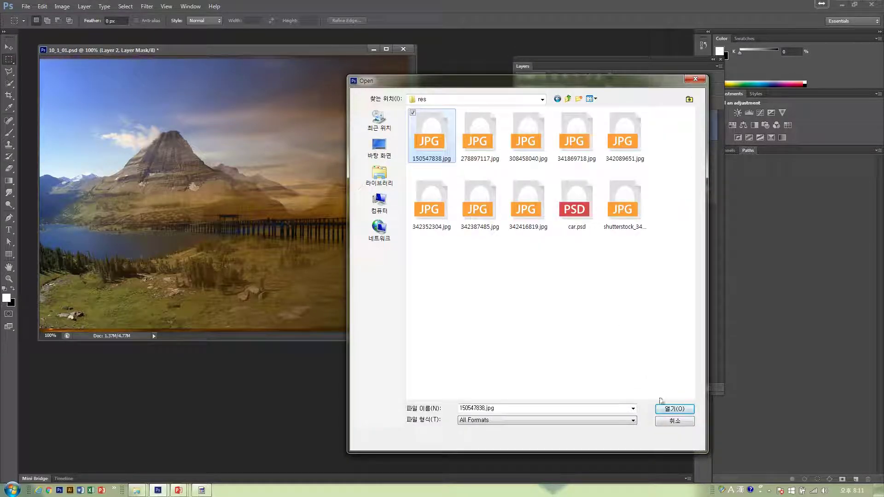
left_click(668, 409)
- Close 10_1_01.psd without saving the changes and close 150547838.jpg as well
left_click_drag(214, 60, 231, 90)
left_click(403, 49)
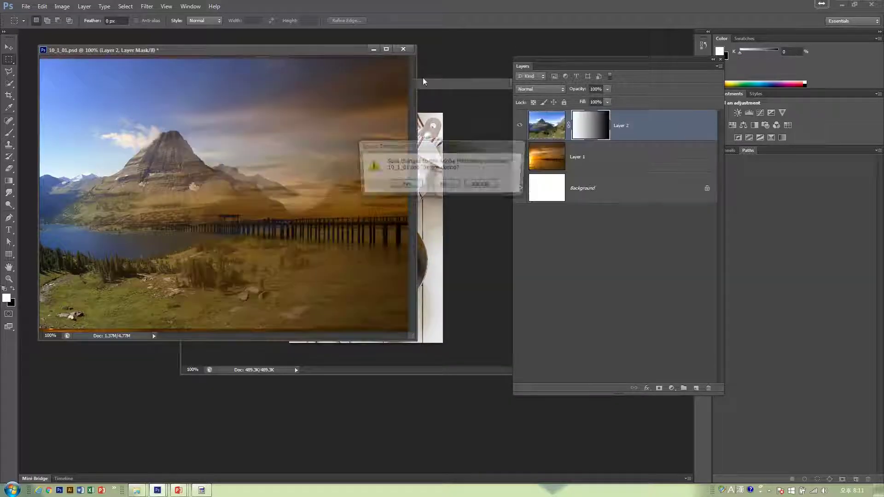
key("n")
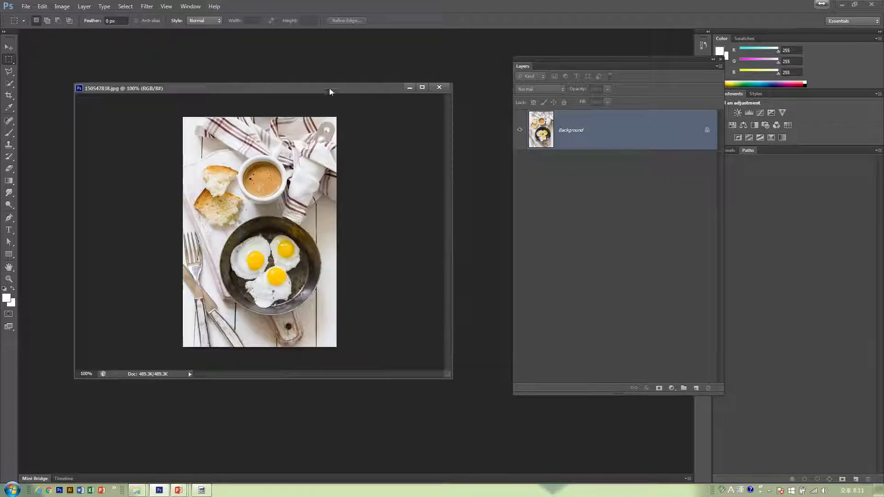
left_click(437, 89)
- Preview the image files in the res folder and open the mountain landscape 308458040.jpg
double_click(382, 178)
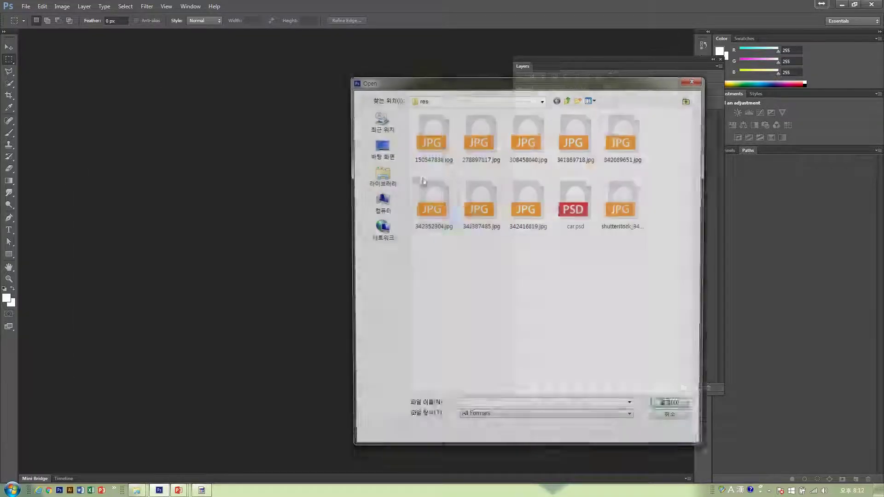
left_click(465, 140)
right_click(463, 142)
right_click(534, 144)
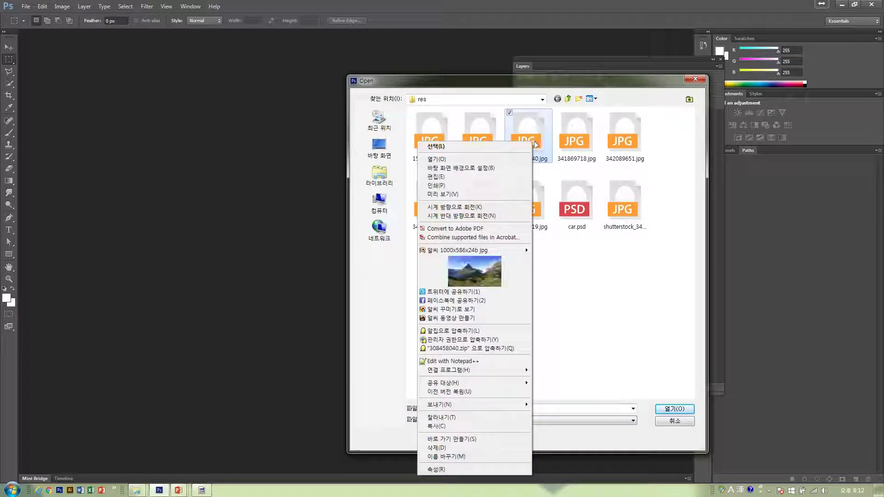
right_click(576, 141)
left_click(529, 130)
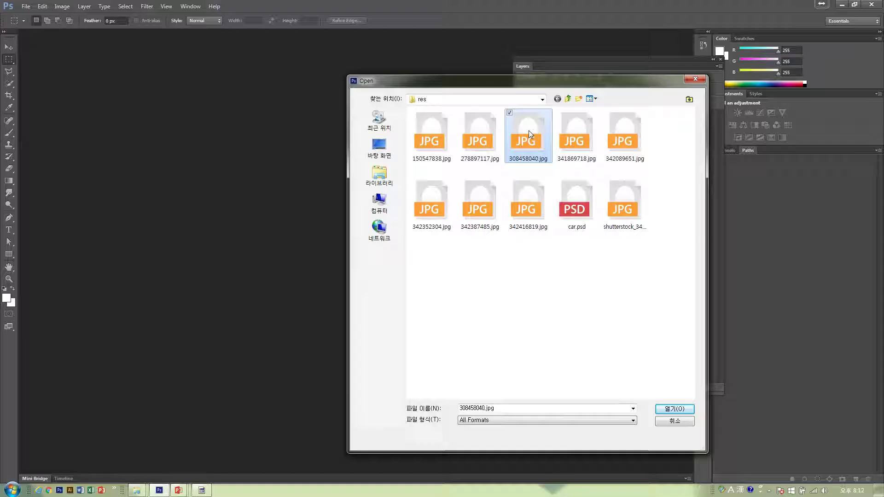
left_click(666, 409)
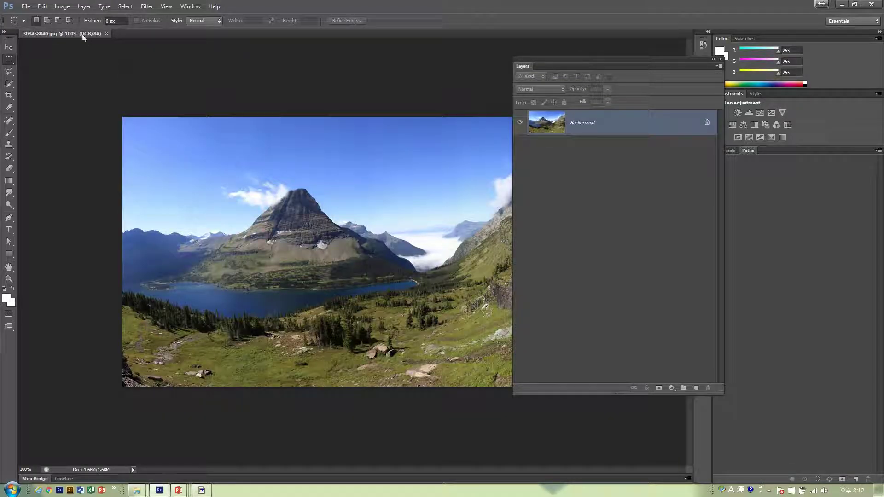
- Float the landscape image in its own enlarged window and move the Layers panel clear of it
left_click_drag(83, 37, 168, 69)
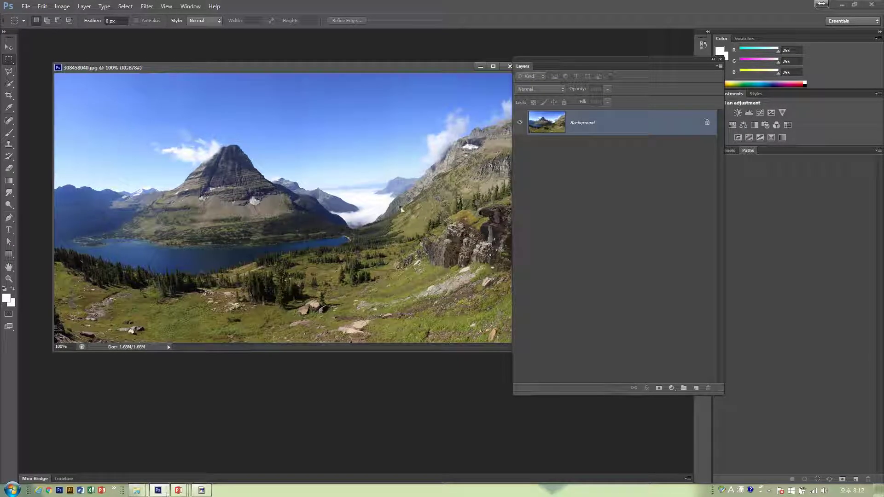
left_click_drag(554, 60, 624, 64)
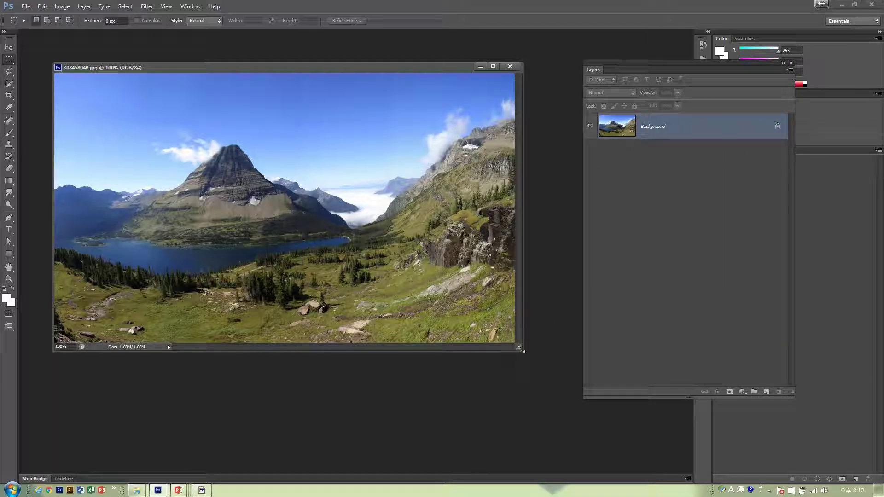
left_click_drag(522, 349, 551, 377)
- Create a new 700 x 600 pixel RGB document at 72 pixels/inch with a white background
left_click(25, 6)
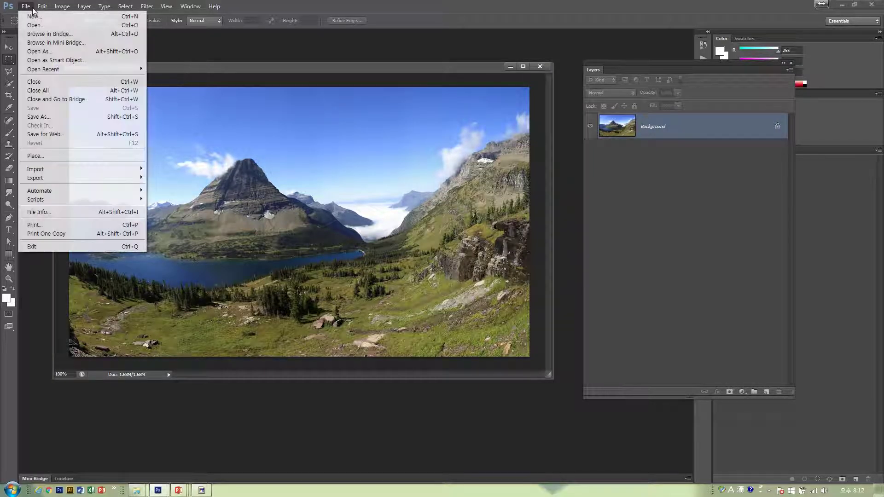
left_click(28, 18)
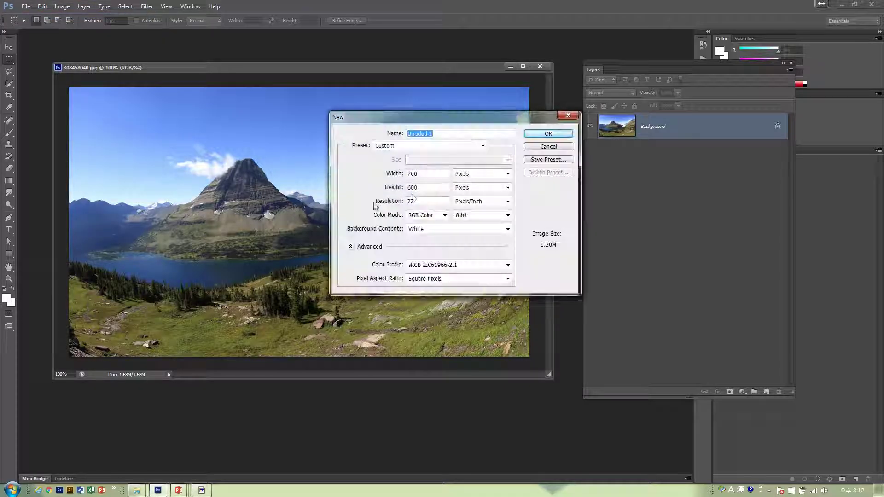
double_click(424, 173)
key("Tab")
left_click(533, 138)
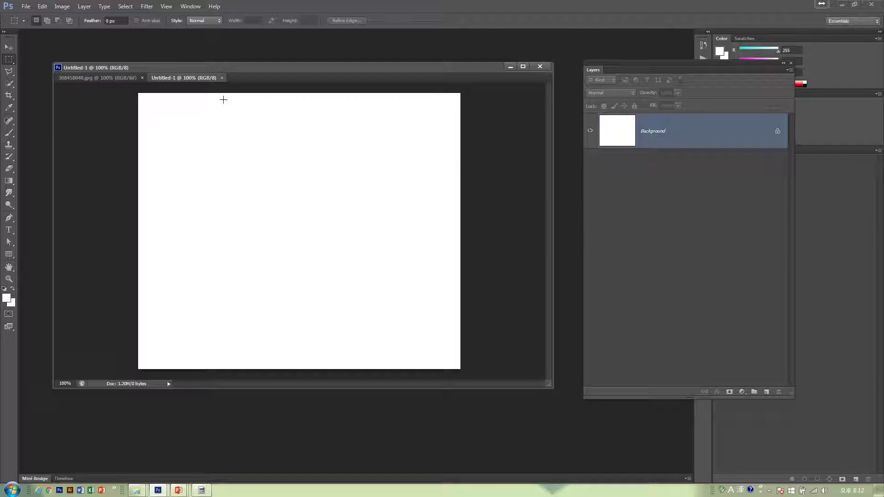
- Float the blank document, copy the mountain landscape into it as a layer with the Move tool, and close 308458040.jpg
left_click_drag(203, 79, 169, 95)
left_click(170, 94)
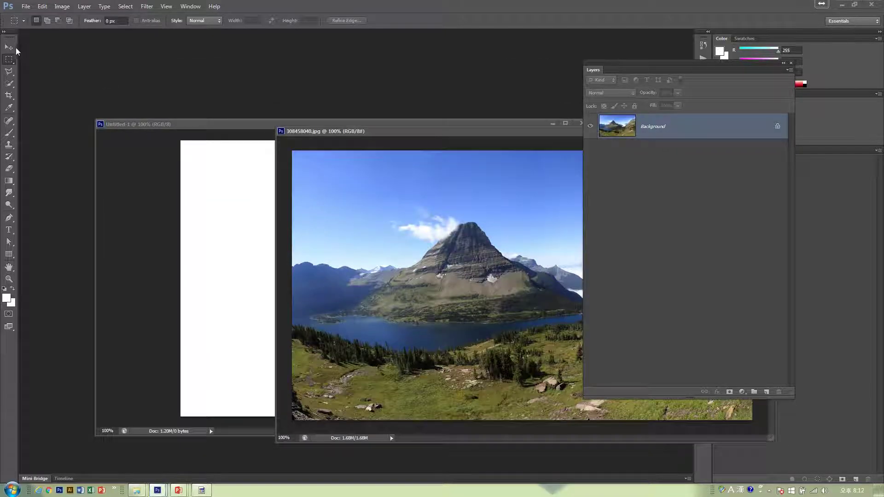
left_click(11, 47)
left_click_drag(366, 250, 230, 250)
left_click_drag(479, 123, 438, 66)
left_click(515, 175)
key("ctrl+w")
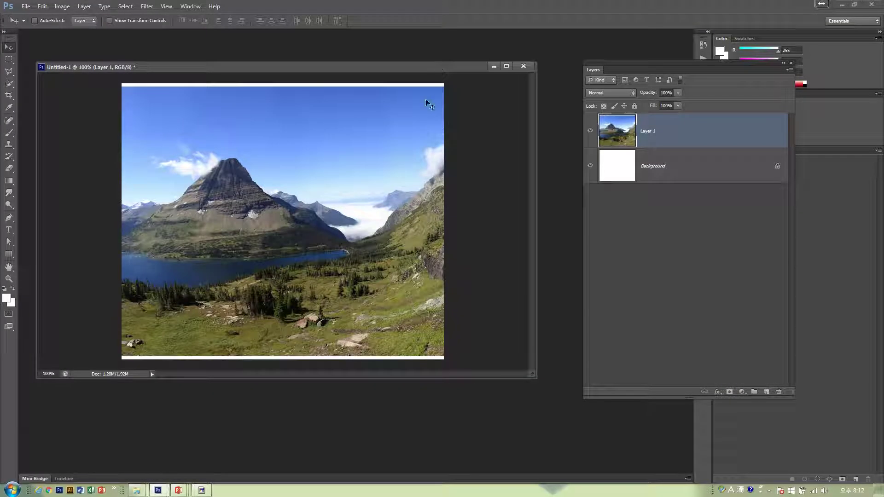
- Select the landscape layer above the Background and arrange the Layers panel and document window side by side
left_click(654, 175)
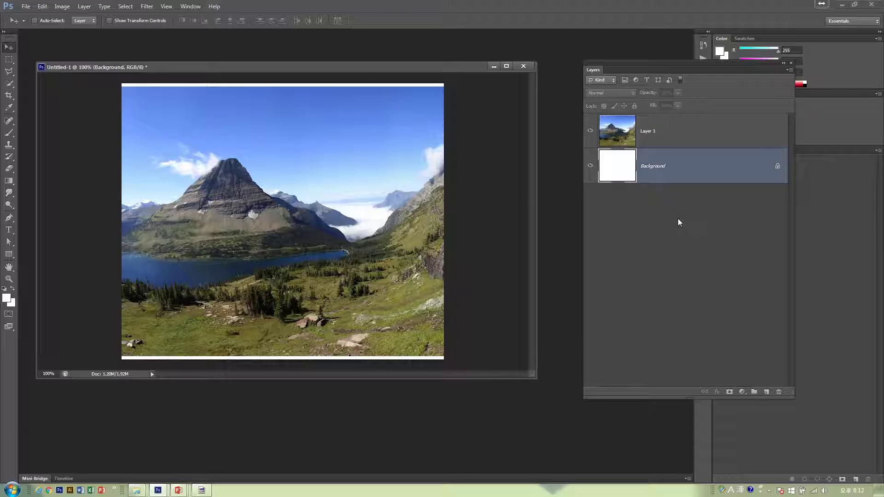
left_click(653, 140)
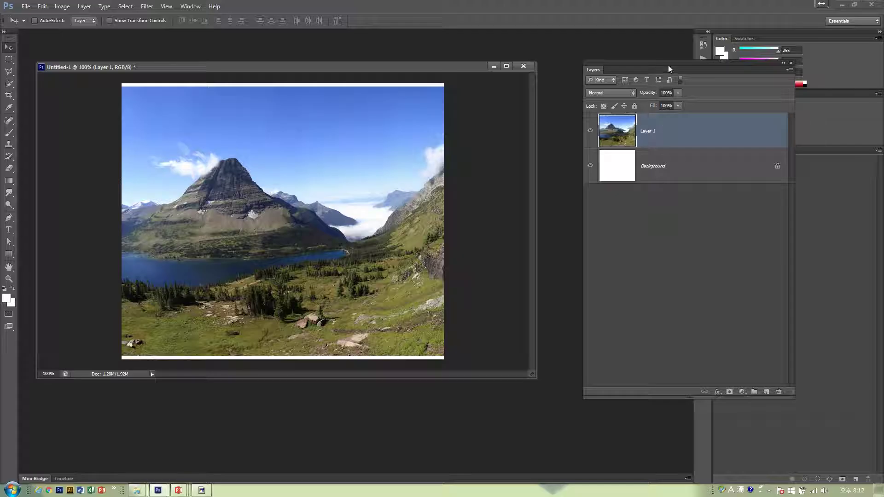
left_click_drag(669, 69, 627, 67)
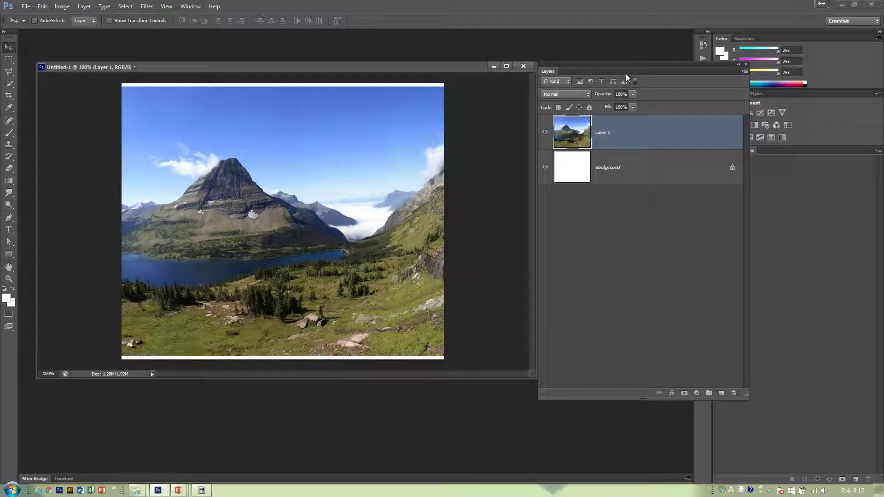
left_click_drag(538, 262, 458, 194)
left_click_drag(403, 67, 450, 67)
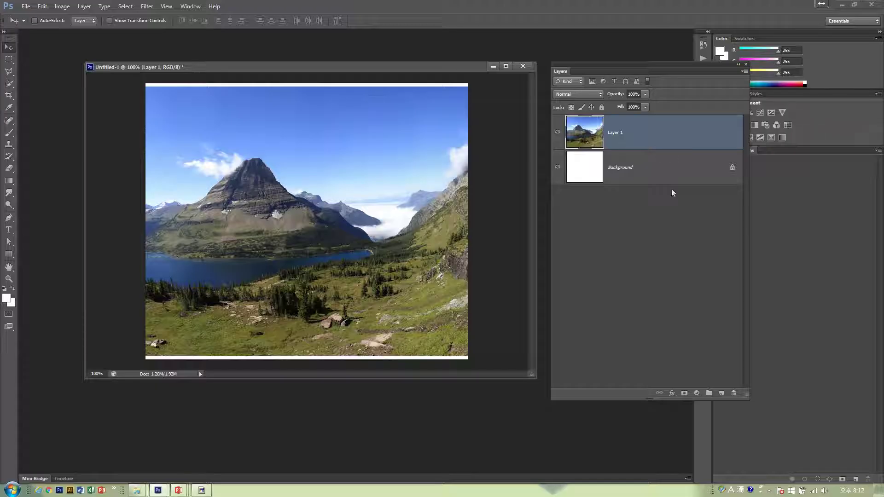
- Add a layer mask to Layer 1 and fill it with the foreground color set to black
left_click(684, 394)
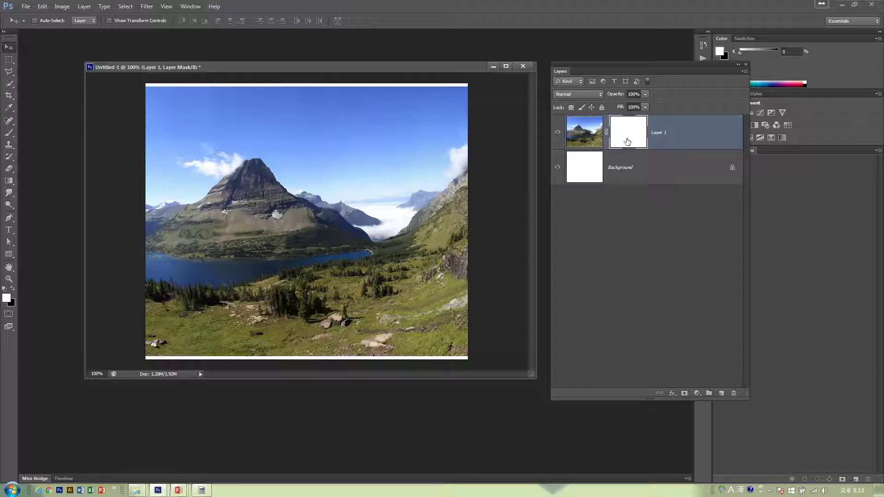
left_click(14, 290)
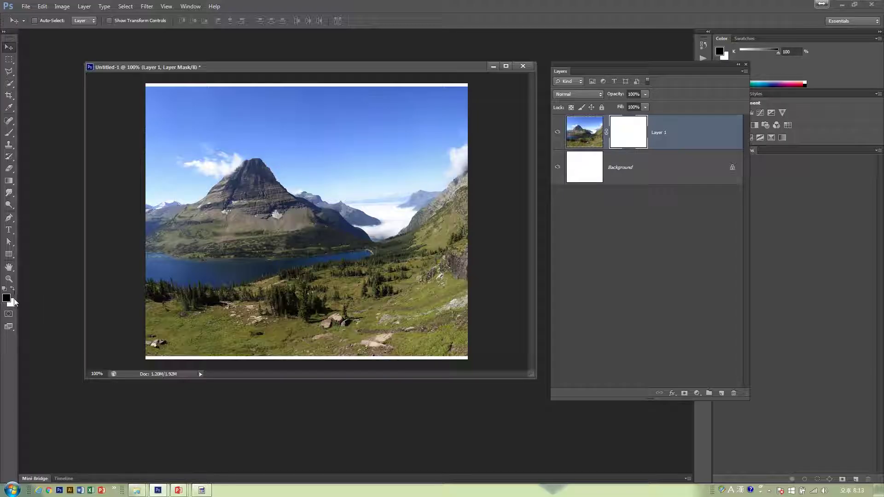
left_click(43, 7)
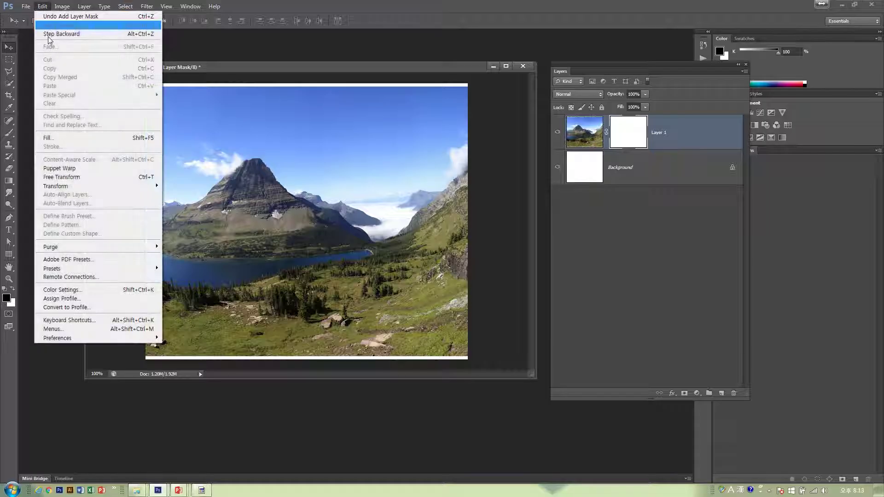
left_click(50, 138)
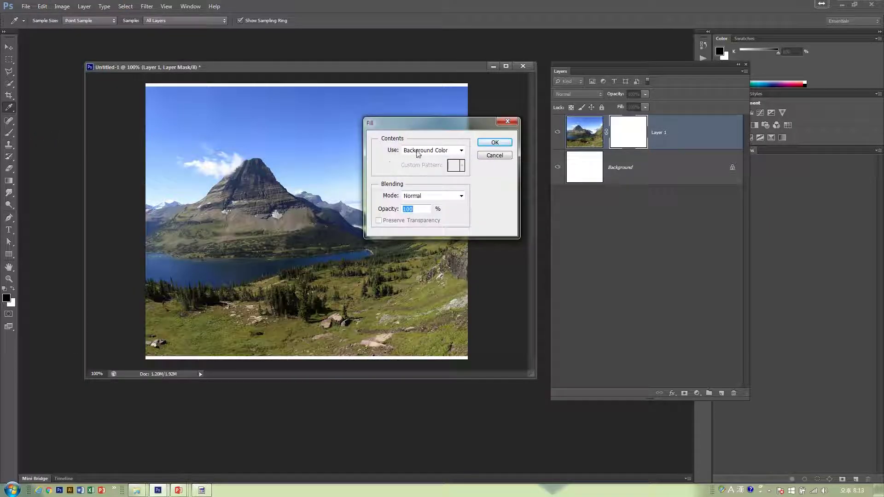
left_click(420, 151)
left_click(419, 160)
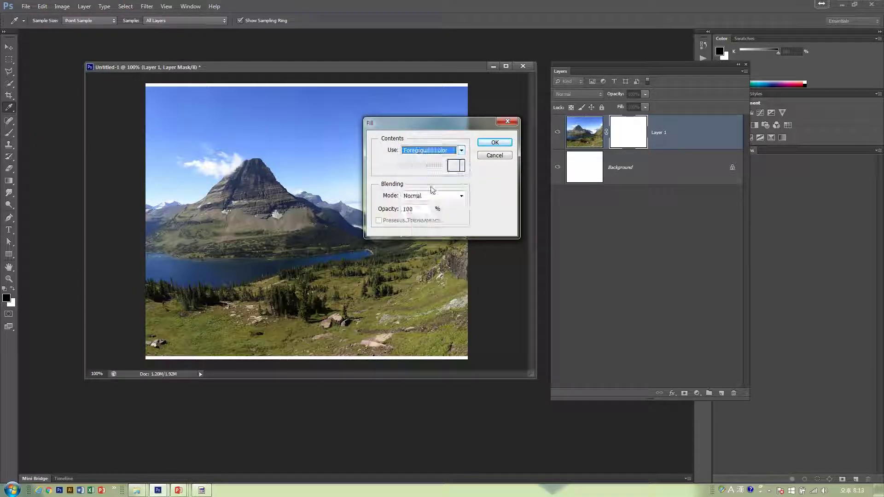
left_click(494, 142)
key("v")
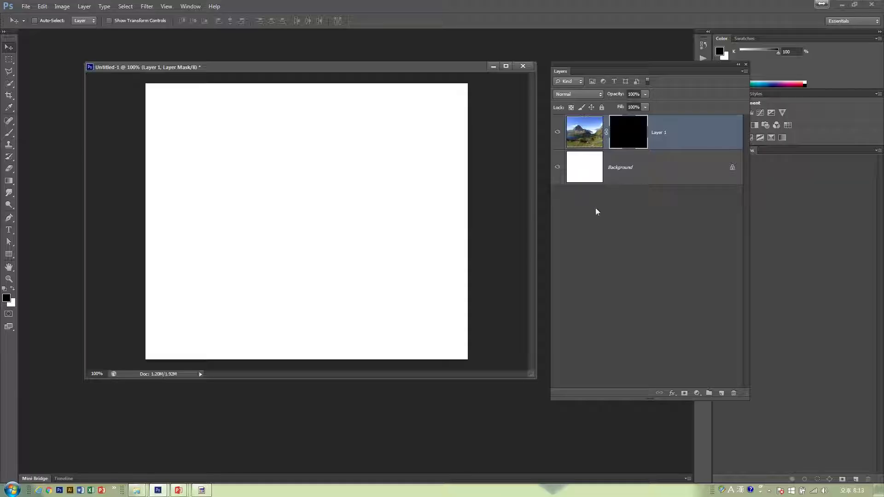
- Select the left half of the canvas with the Rectangular Marquee tool and make Layer 1's mask the active target
left_click(9, 59)
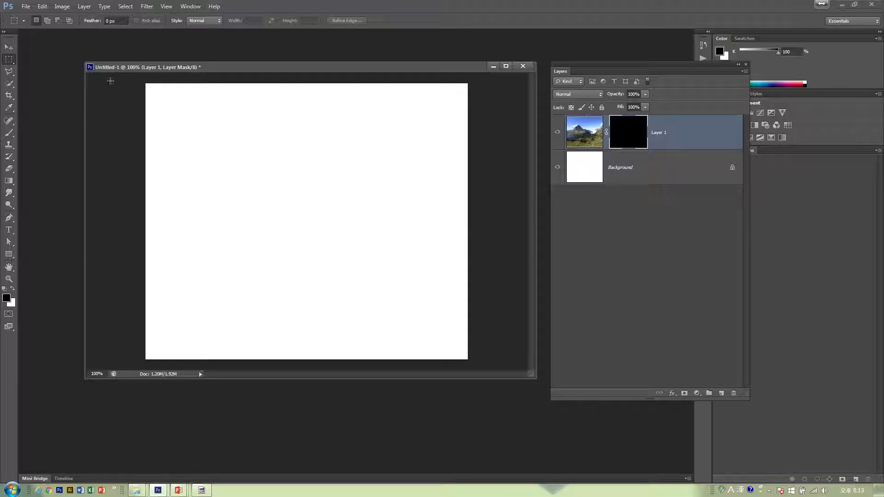
left_click_drag(137, 80, 306, 397)
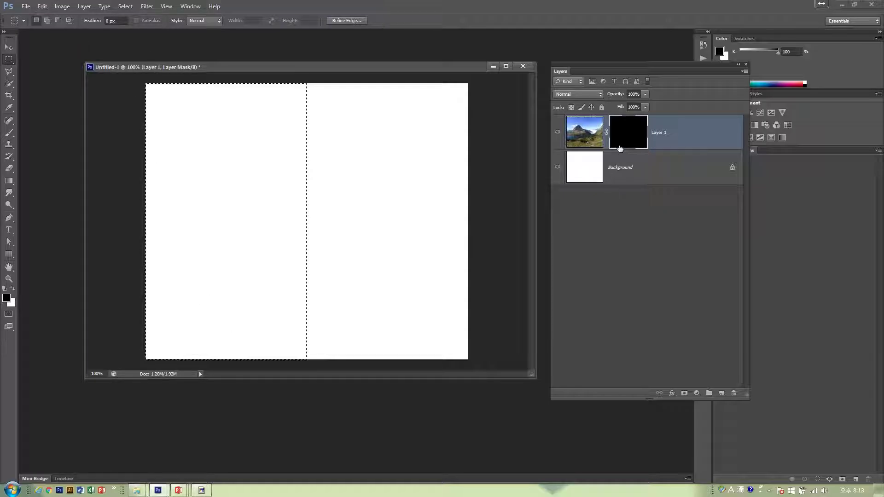
left_click(593, 138)
left_click(613, 147)
left_click(596, 134)
left_click(621, 136)
left_click(593, 137)
left_click(614, 148)
- Fill the selected half of Layer 1's mask with the white background color at 100% opacity and deselect
left_click(42, 6)
left_click(67, 138)
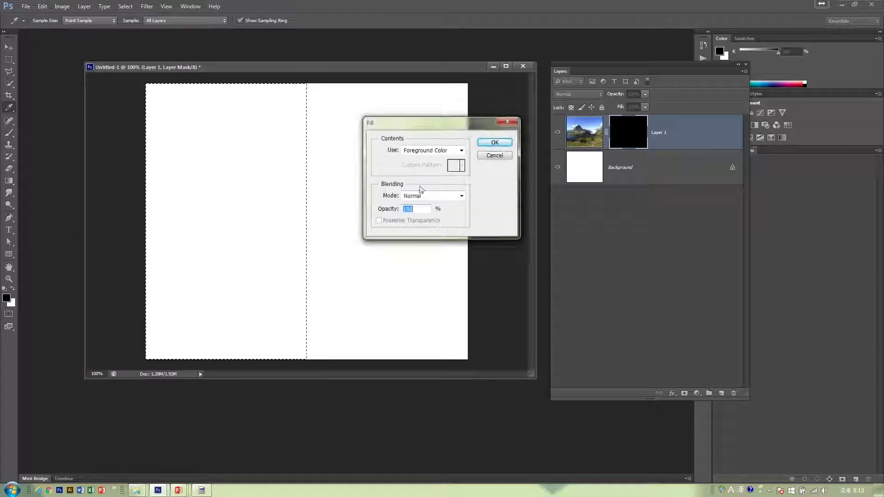
left_click(425, 155)
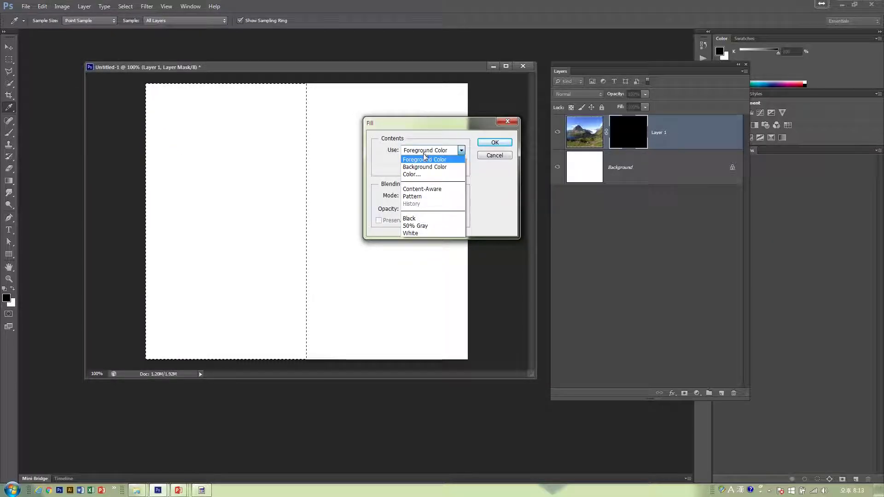
left_click(425, 165)
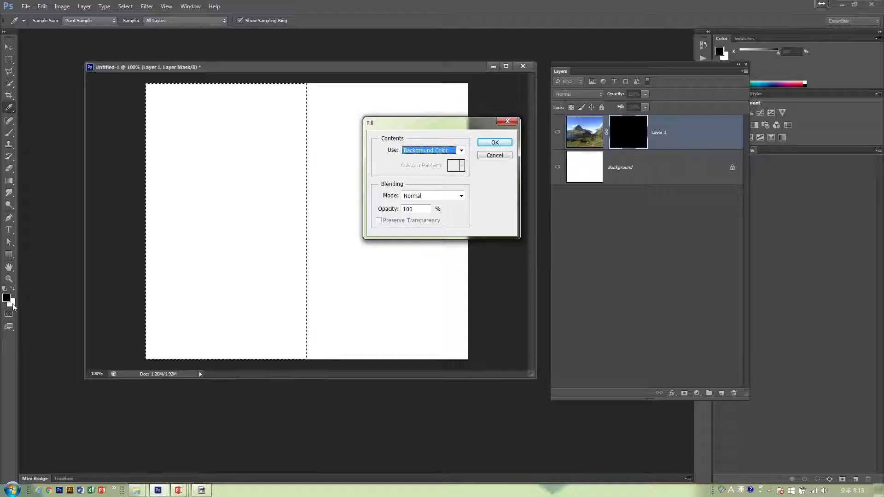
left_click(495, 143)
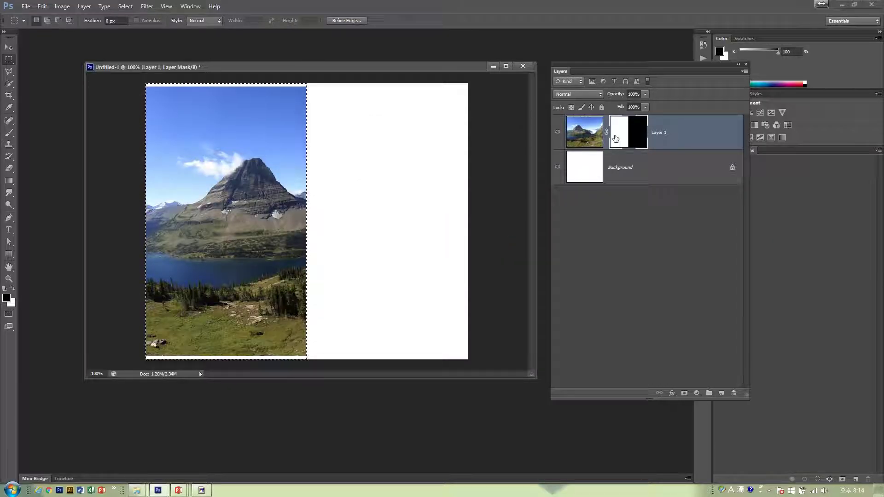
key("ctrl+d")
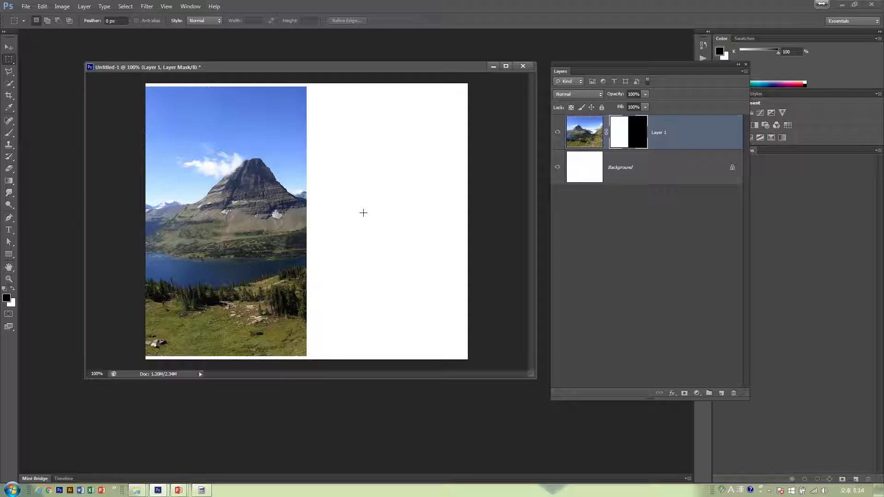
- Apply a horizontal black-to-white linear gradient across the full canvas width on Layer 1's mask
left_click(9, 180)
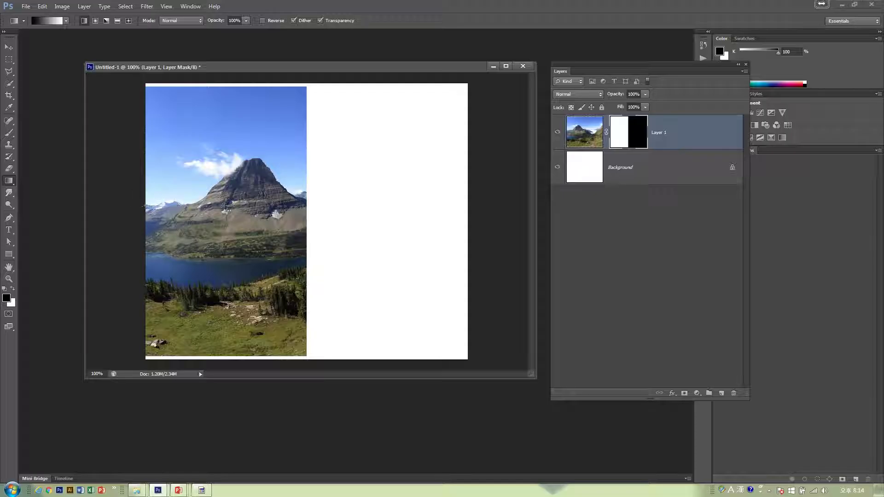
left_click_drag(144, 206, 466, 204)
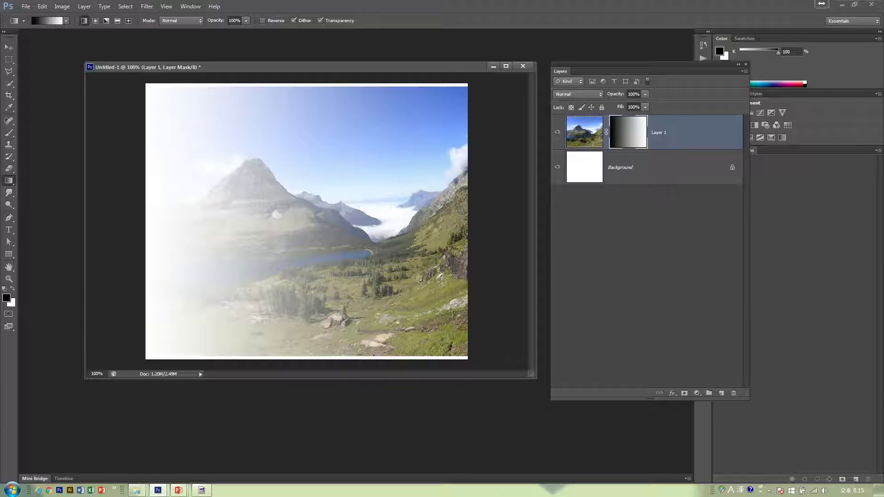
left_click(583, 140)
left_click(621, 146)
left_click(597, 144)
left_click(622, 141)
- Try moving Layer 1 together with its linked mask across the canvas, and undo the move
left_click(9, 47)
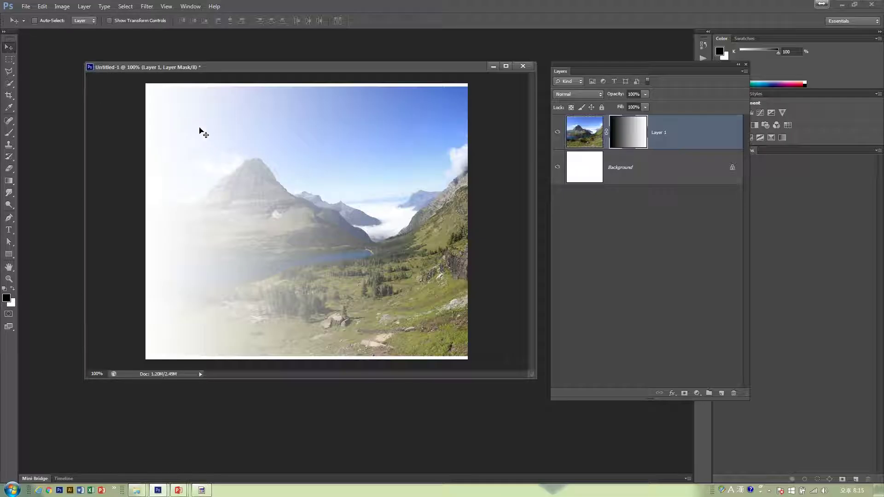
left_click_drag(214, 142, 313, 225)
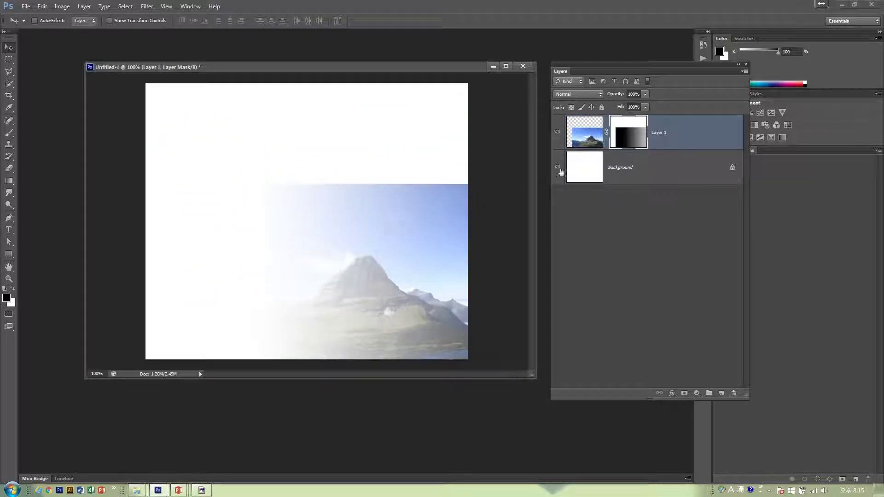
left_click_drag(430, 276, 301, 182)
mouse_move(338, 256)
left_mouse_down()
mouse_move(404, 164)
mouse_move(274, 290)
mouse_move(283, 248)
mouse_move(365, 296)
mouse_move(340, 240)
mouse_move(343, 247)
left_mouse_up()
key("ctrl+z")
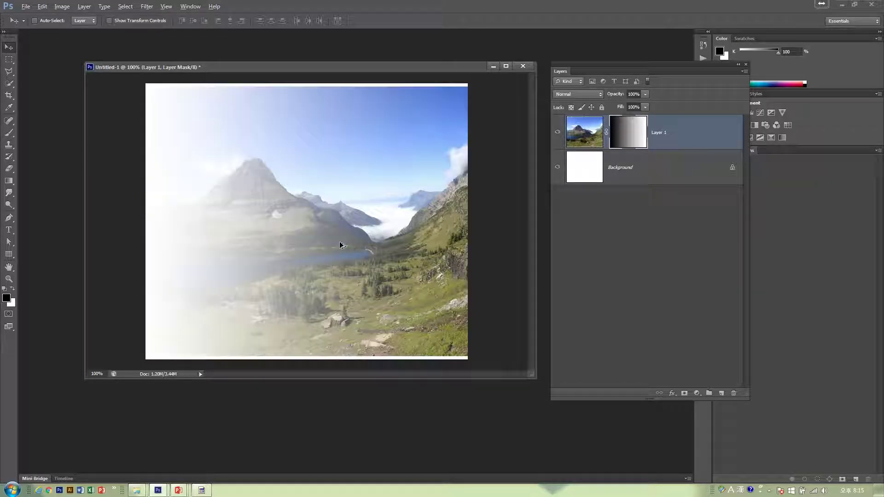
- Unlink the mask from Layer 1, try moving only the mask down and to the right, and undo the move
left_click(606, 133)
left_click_drag(262, 140, 302, 242)
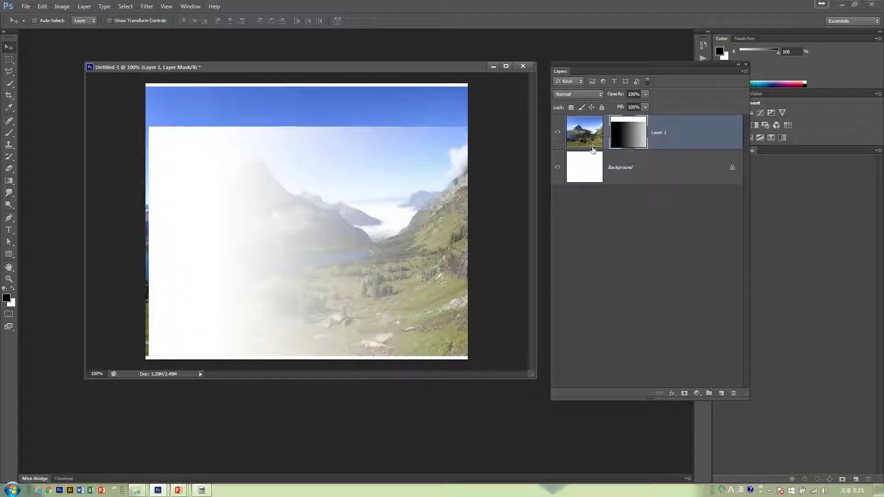
left_click_drag(230, 179, 330, 248)
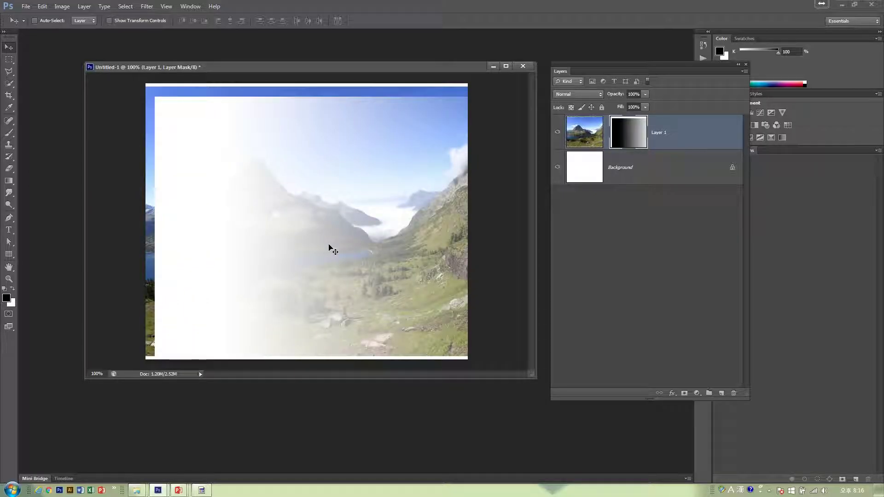
key("ctrl+z")
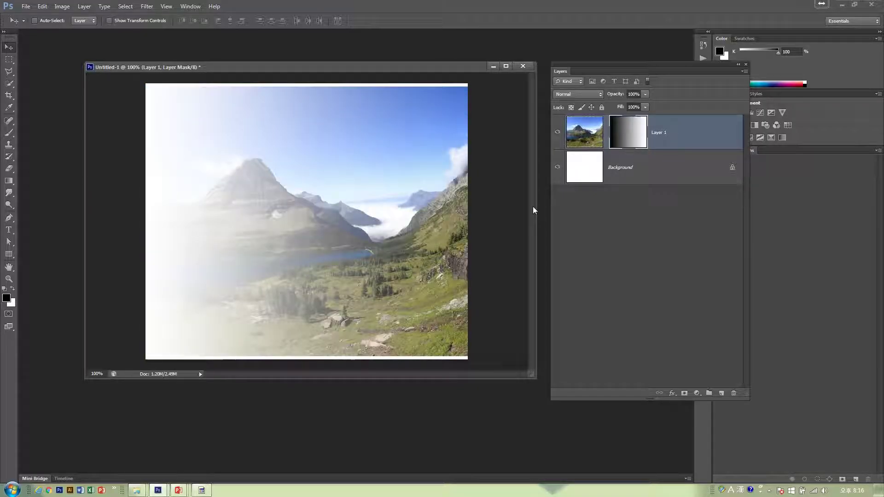
- Target Layer 1's image instead of its mask, try moving the image alone, and undo the move
left_click(592, 137)
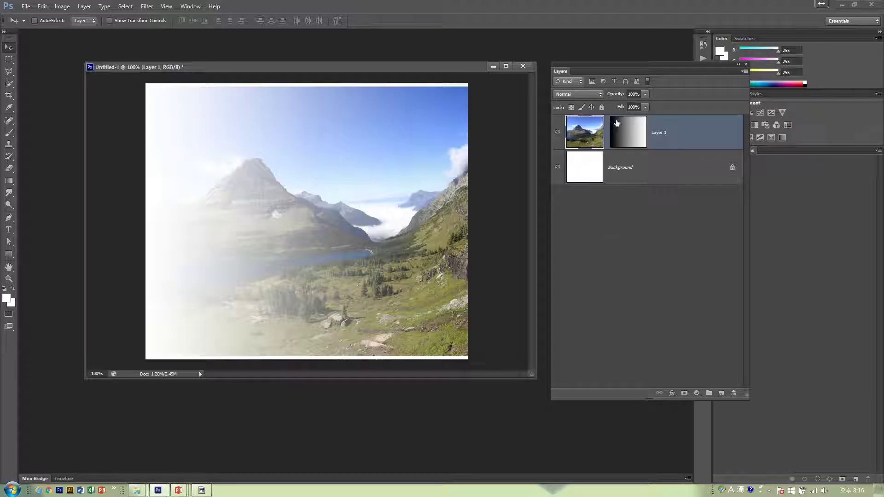
left_click_drag(276, 173, 336, 256)
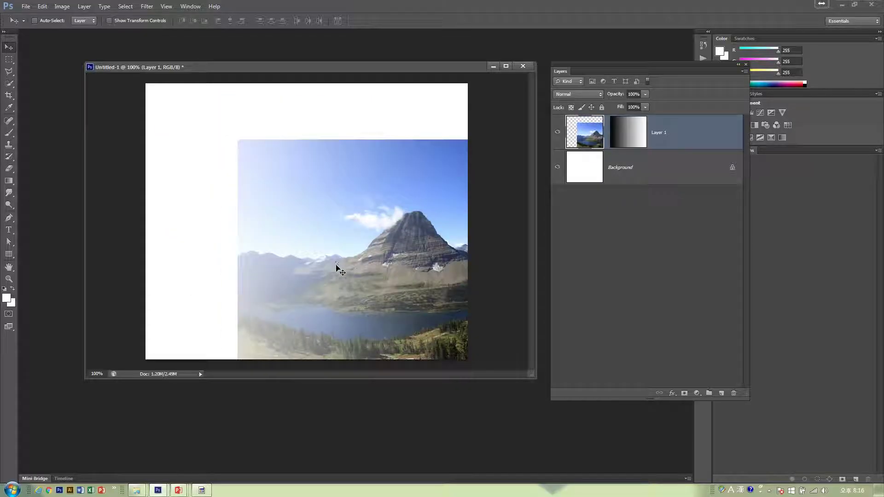
key("ctrl+z")
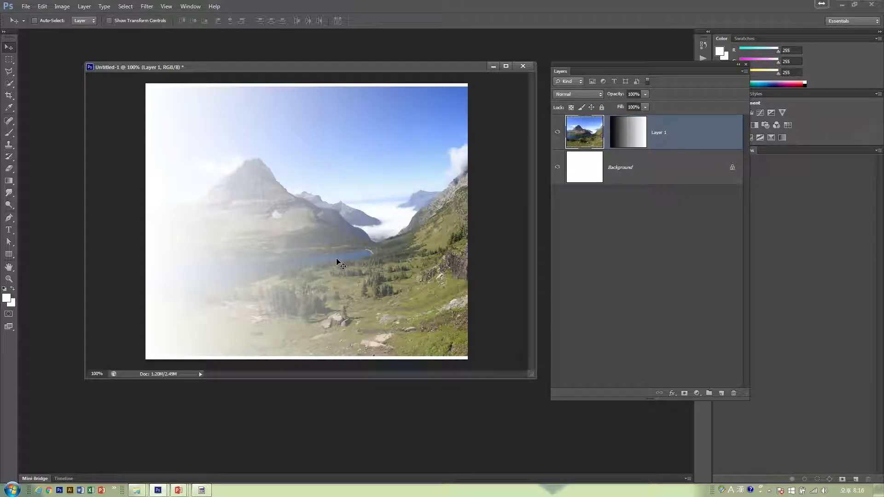
- Relink Layer 1 with its mask, test moving both together, restore their position and target the mask again
left_click(606, 133)
left_click_drag(426, 199, 324, 275)
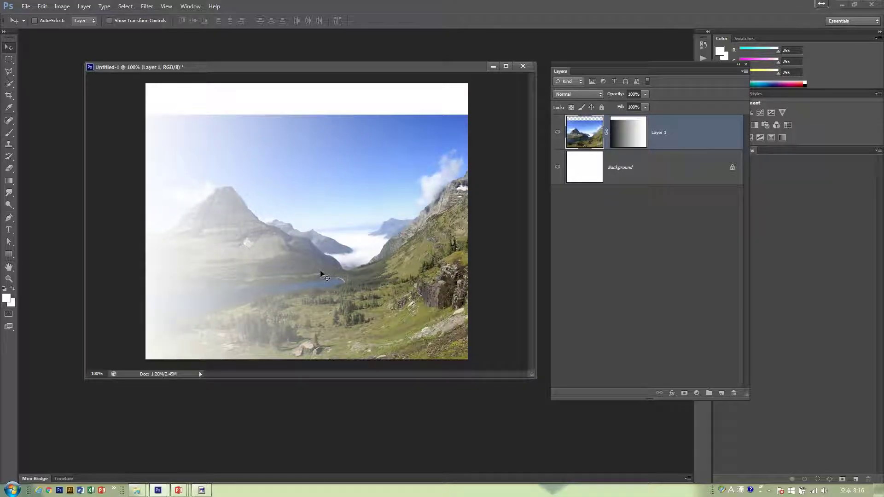
left_click(628, 132)
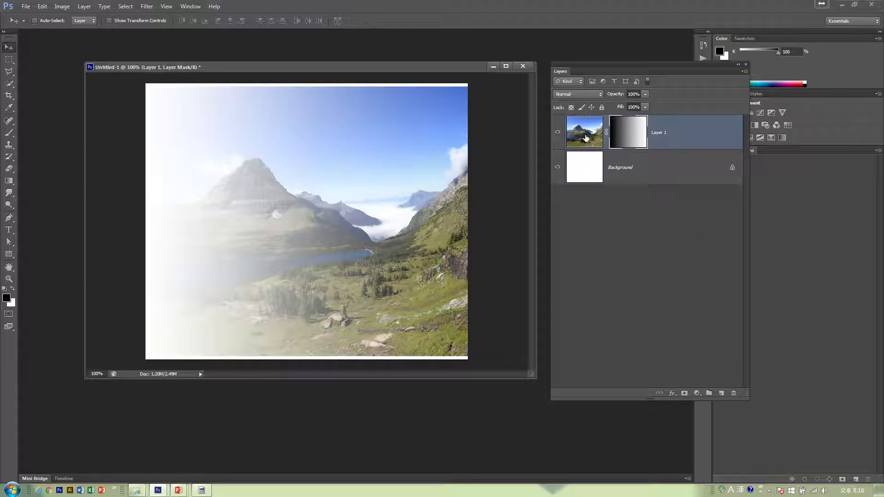
- Try deleting the whole of Layer 1 and applying its mask permanently to the layer, undoing each attempt
left_click_drag(586, 137, 733, 393)
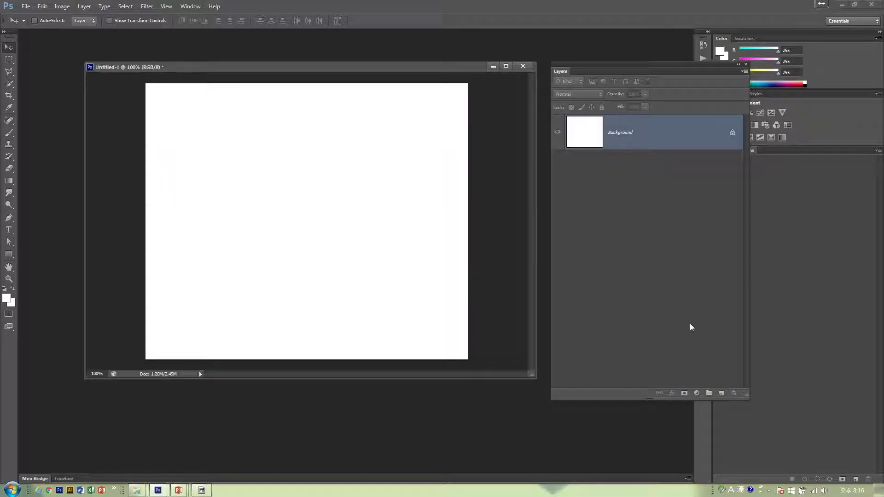
key("ctrl+z")
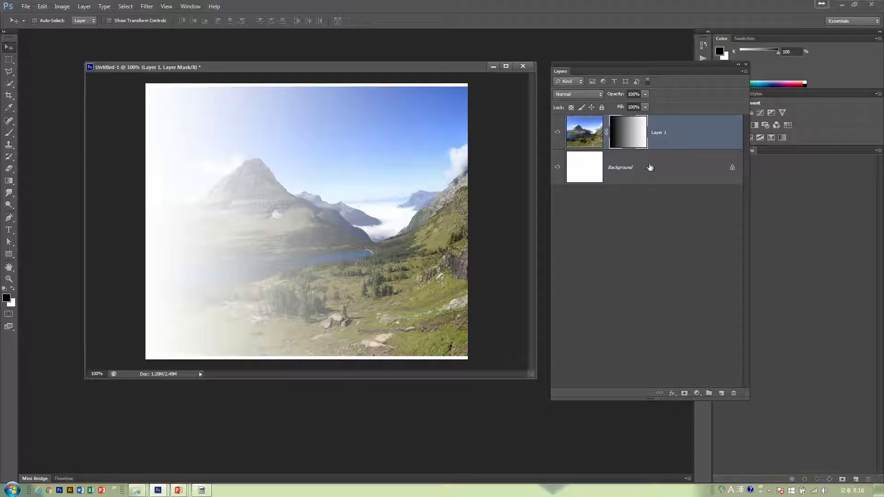
left_click_drag(632, 136, 733, 390)
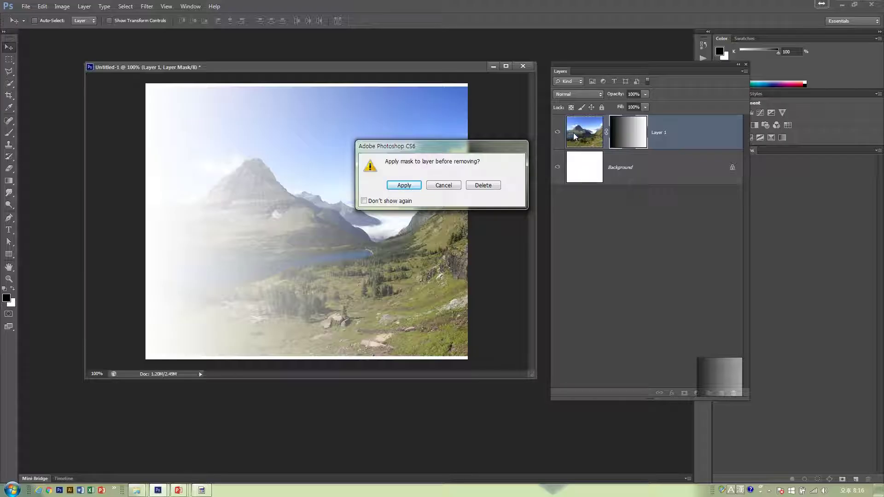
left_click(412, 186)
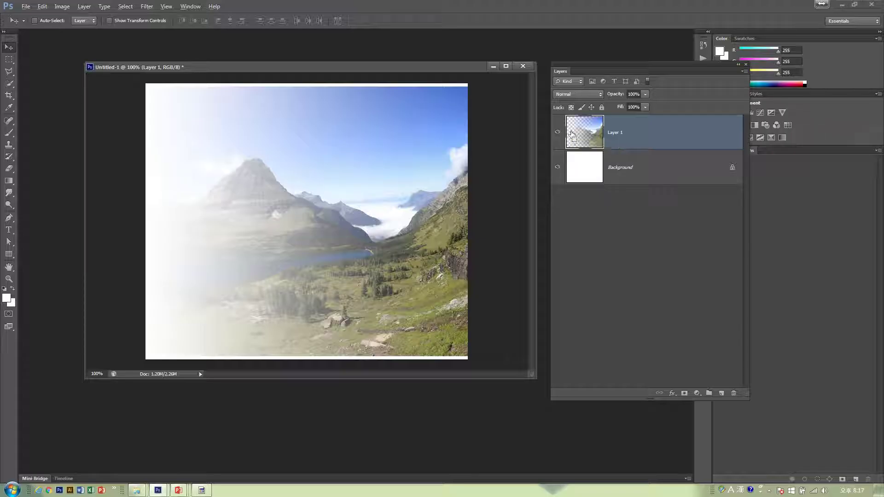
key("ctrl+z")
- Start removing Layer 1's mask and cancel once, and delete the mask without applying it to the layer
left_click(629, 138)
left_click_drag(630, 138, 733, 393)
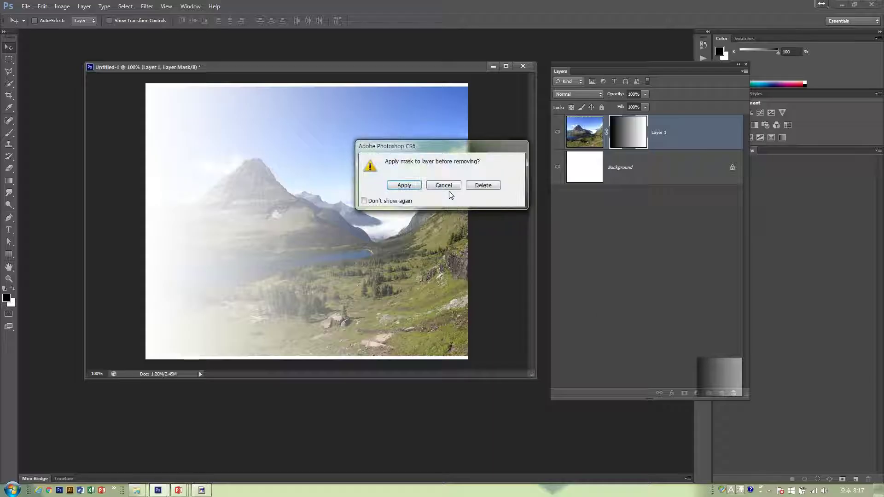
left_click(443, 185)
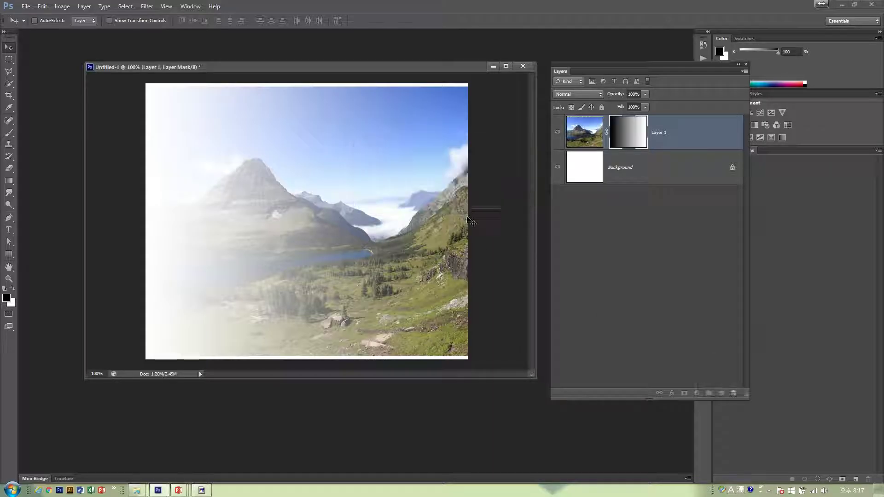
left_click_drag(619, 146, 733, 393)
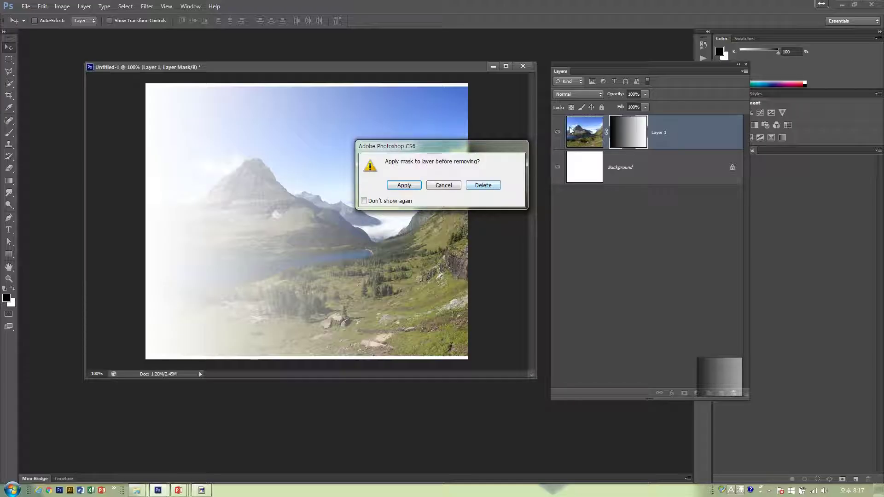
left_click(497, 185)
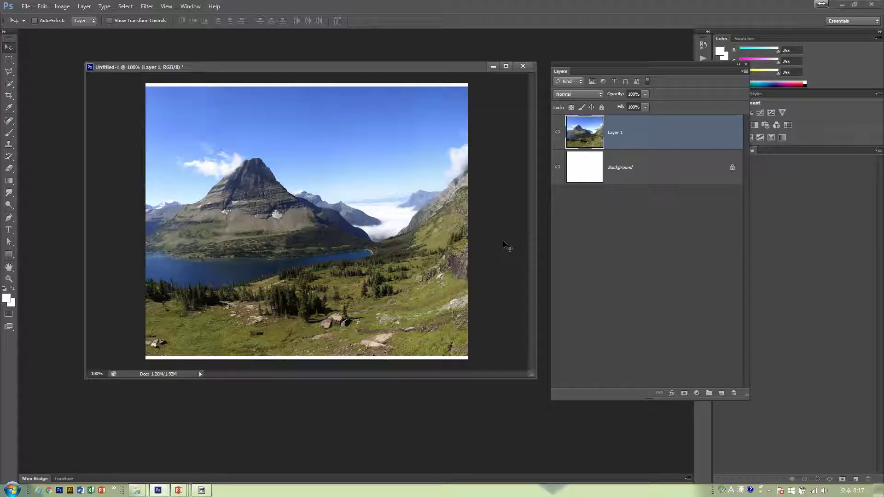
- Close the Untitled-1 document without saving it
left_click(523, 66)
left_click(444, 186)
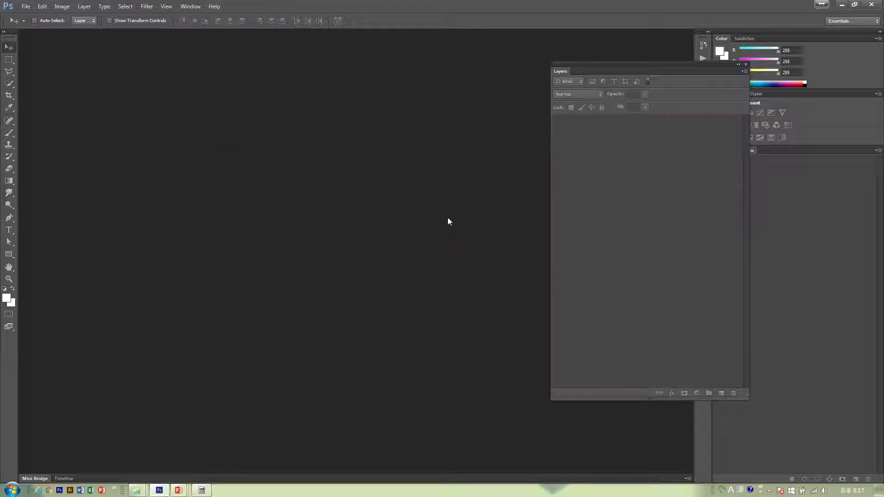
- Preview several images in the res folder and open 308458040.jpg and 342352304.jpg together
key("ctrl+o")
left_click(528, 143)
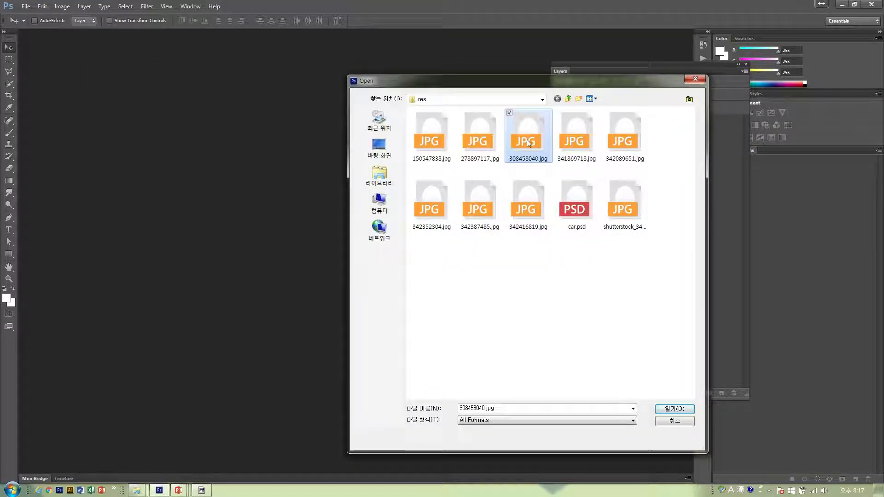
right_click(528, 144)
left_click(562, 140)
right_click(561, 140)
left_click(638, 142)
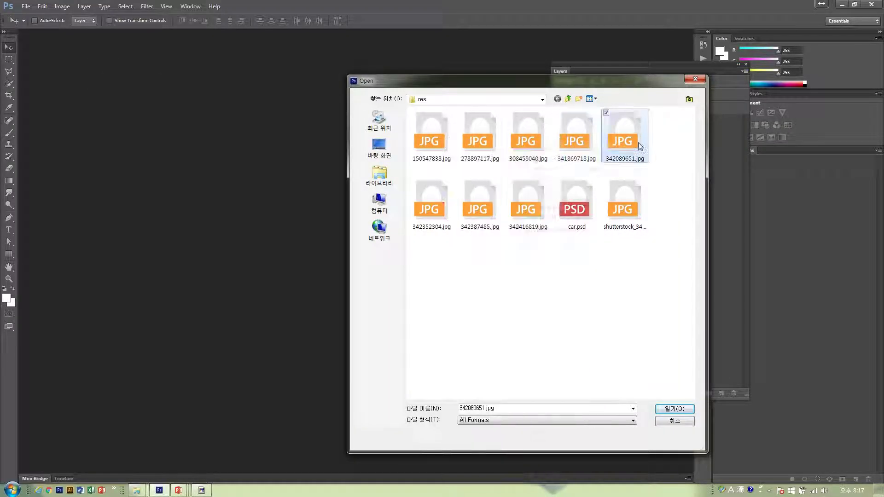
right_click(638, 142)
left_click(432, 210)
right_click(432, 210)
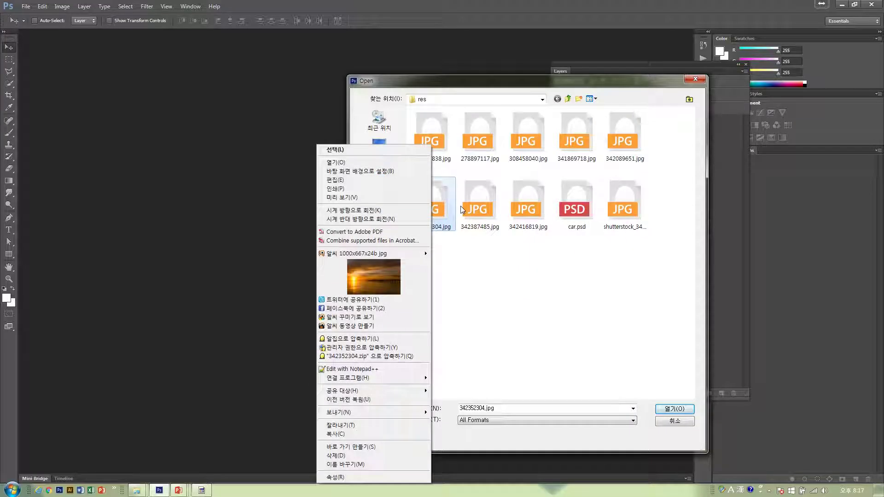
left_click(539, 145, "ctrl")
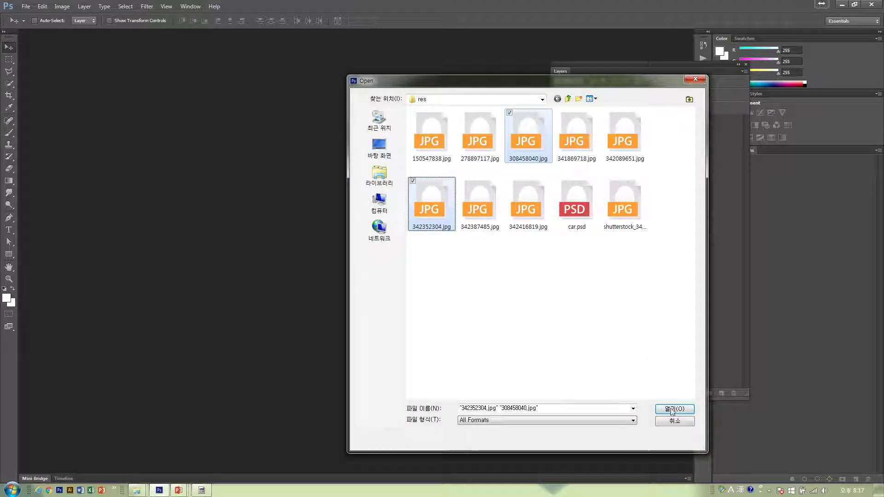
left_click(673, 409)
- Float the mountain and sunset images in overlapping windows and move the Layers panel aside to uncover them
left_click_drag(178, 34, 121, 69)
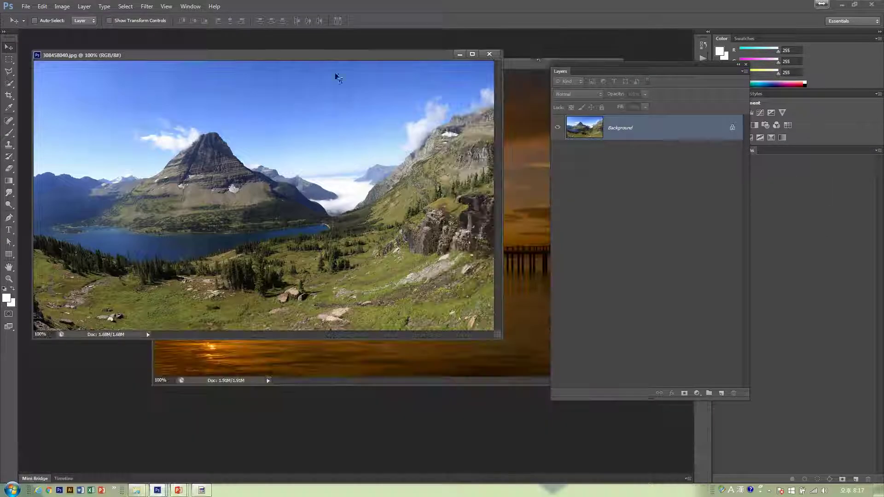
left_click_drag(628, 71, 702, 77)
left_click(529, 68)
left_click_drag(459, 65, 589, 137)
left_click(280, 87)
left_click(521, 252)
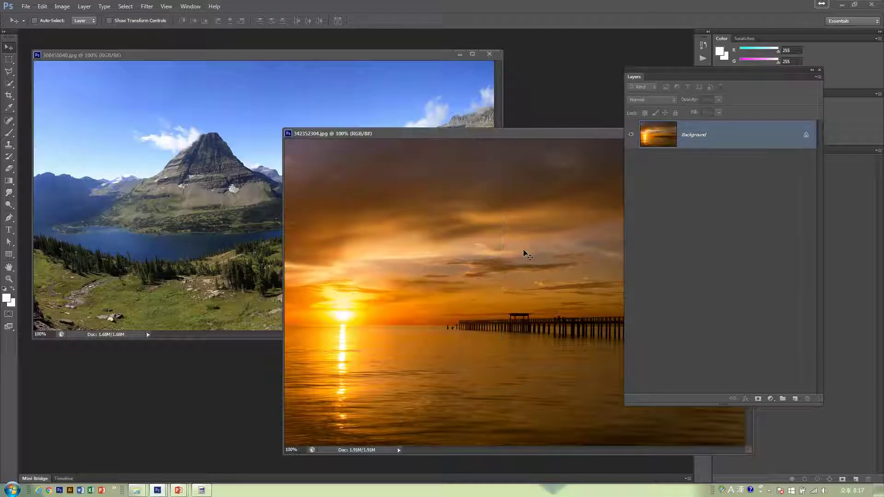
- Copy the mountain photo into the sunset document as a new layer, close 308458040.jpg, and reposition the remaining window
left_click(256, 268)
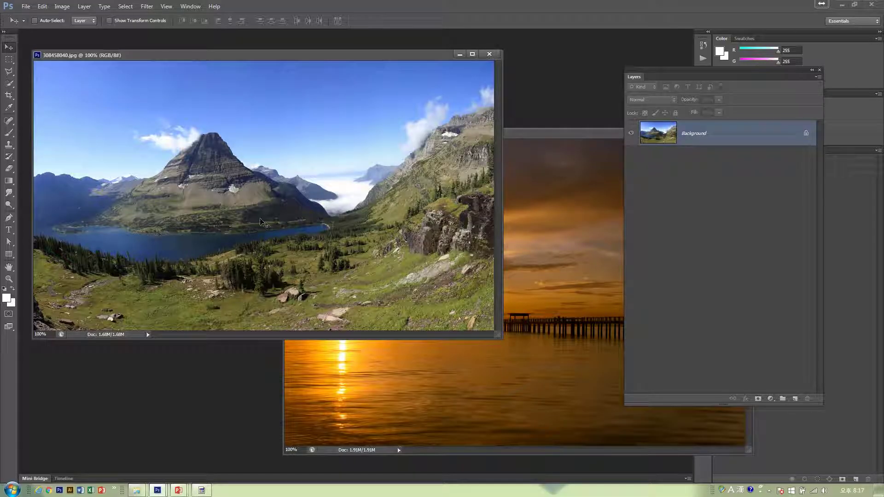
left_click_drag(413, 223, 555, 260)
left_click(489, 54)
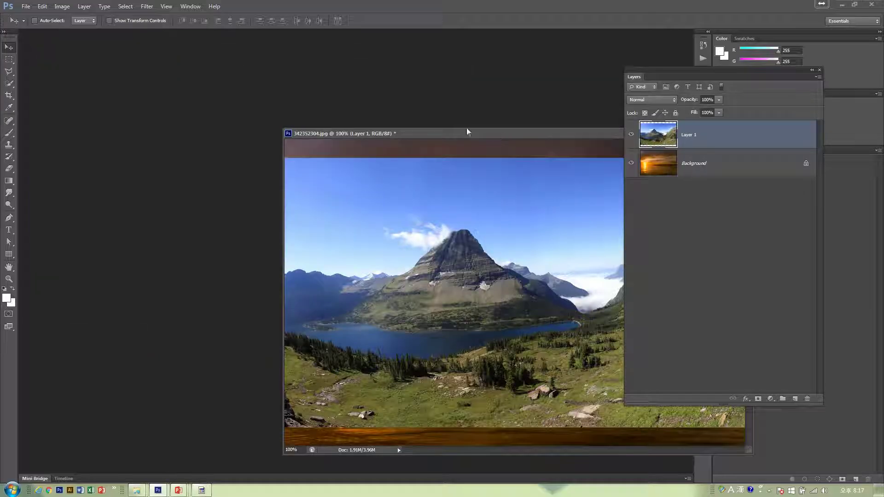
left_click_drag(495, 132, 320, 79)
- Hide and show Layer 1 to compare the mountain photo with the sunset background beneath it
left_click(704, 162)
left_click(667, 137)
left_click(631, 134)
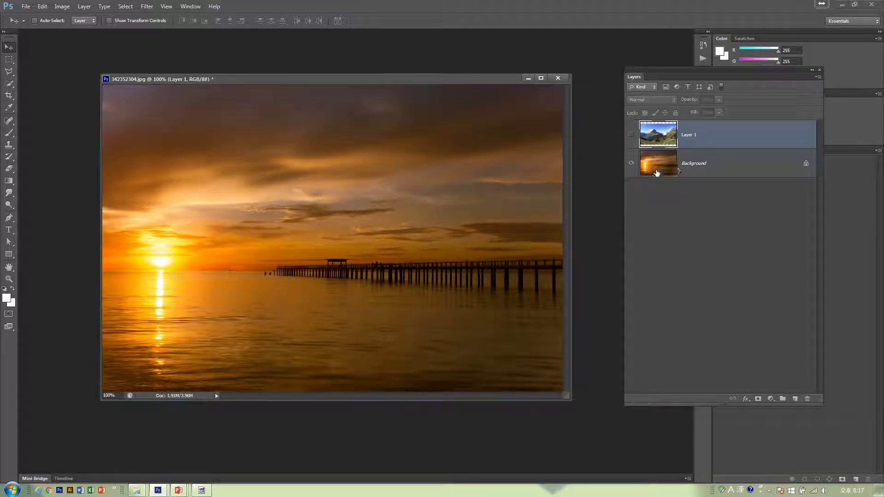
left_click(632, 134)
- Enlarge the document window and stretch Layer 1 vertically about its center to 668 px so it covers the whole canvas
left_click_drag(567, 394, 606, 442)
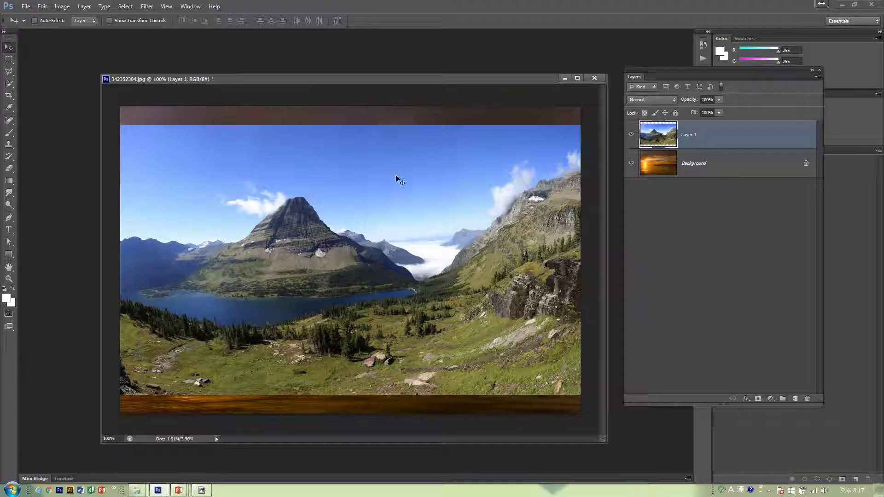
key("ctrl+t")
key("Return")
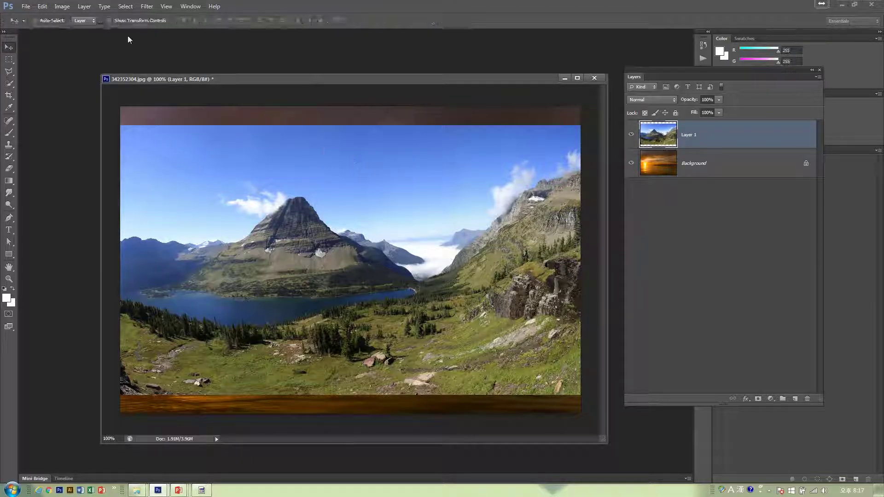
left_click(41, 6)
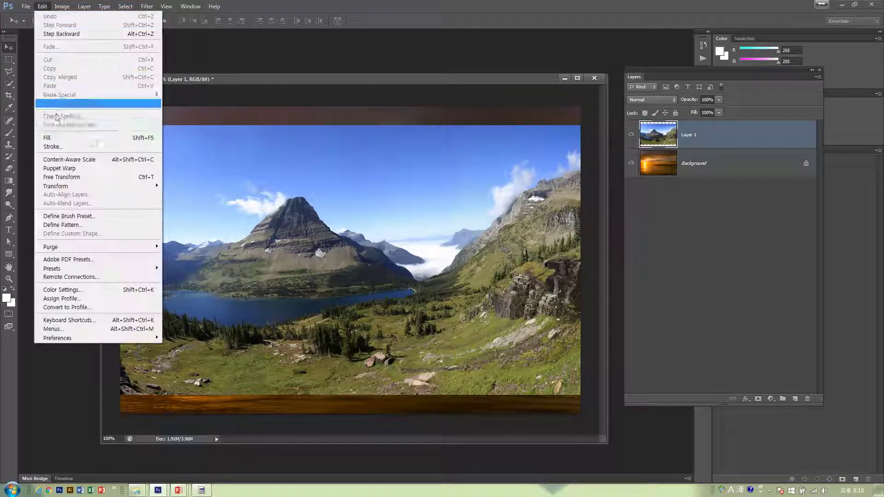
left_click(81, 179)
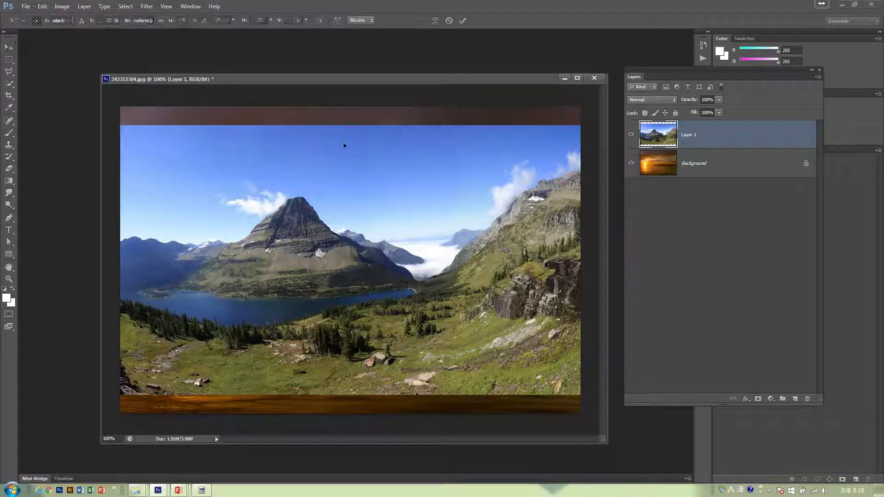
left_click_drag(350, 125, 357, 106)
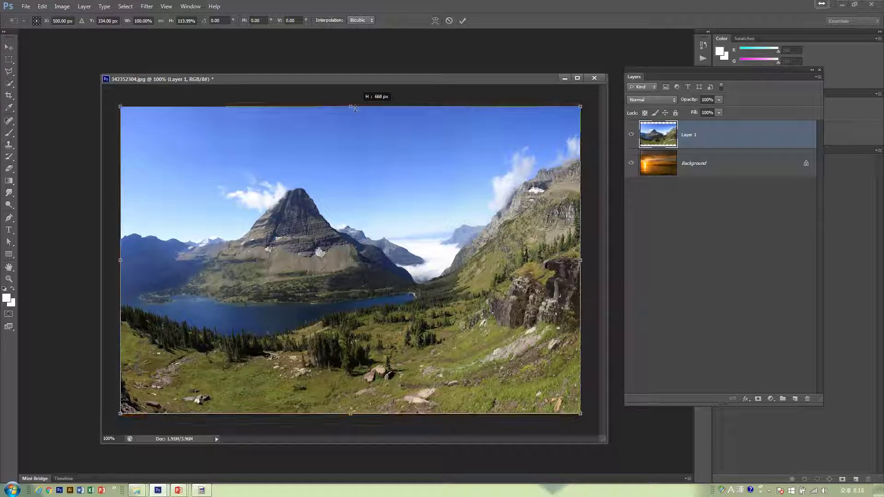
key("Return")
left_click_drag(349, 77, 318, 65)
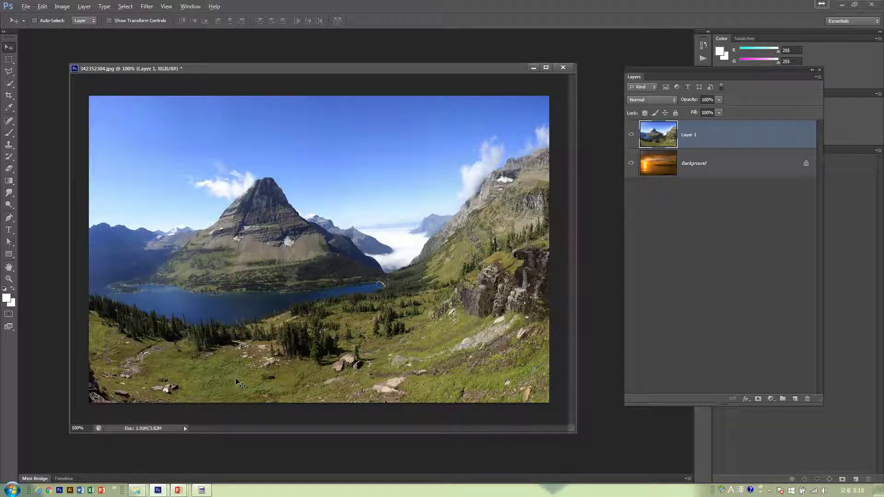
- Check the mask example in the presentation slides, and add a layer mask to Layer 1 with the Gradient tool active
key("alt+Tab")
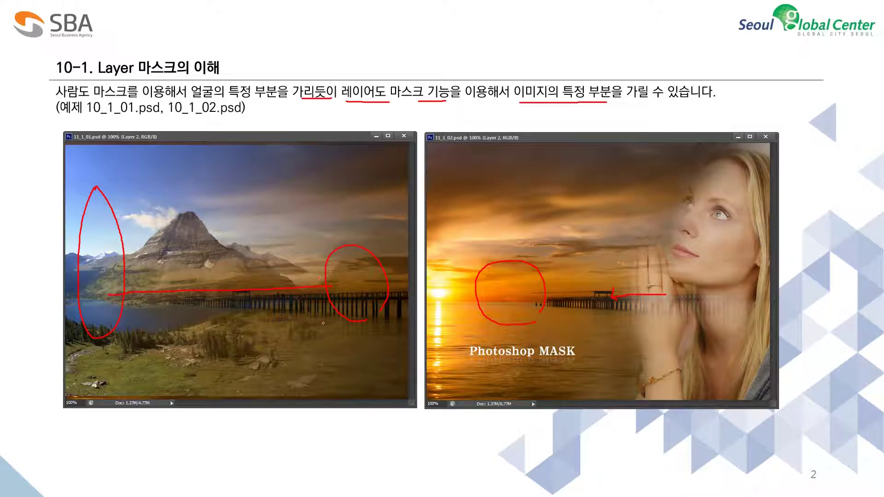
key("alt+Tab")
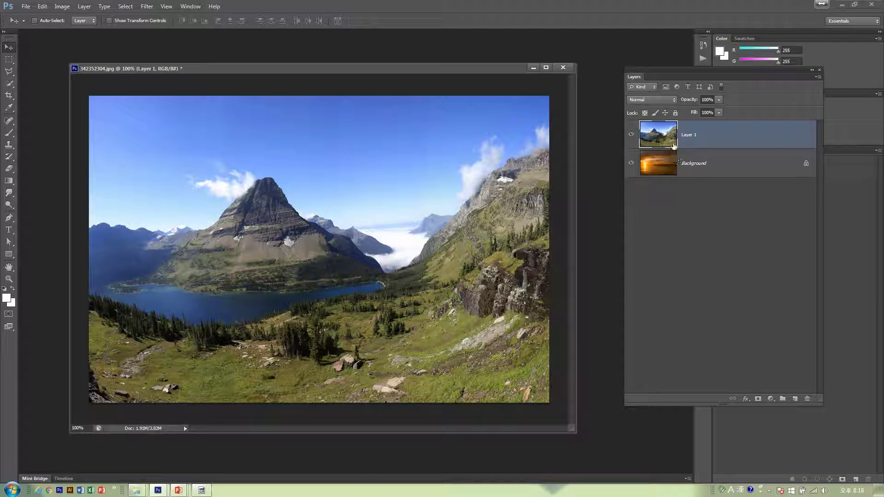
left_click(757, 399)
left_click(9, 181)
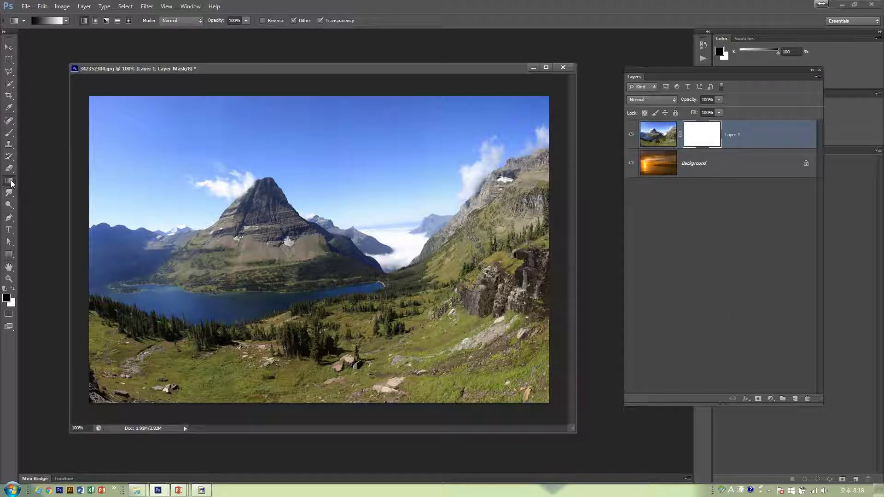
- Try a black-to-white linear gradient across Layer 1's mask from left to right, and undo it
left_click_drag(142, 219, 453, 214)
left_click_drag(546, 212, 546, 212)
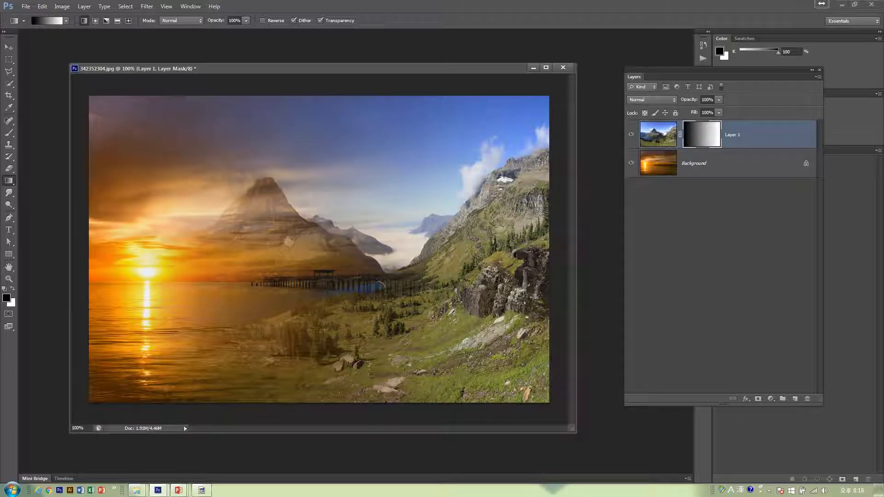
key("ctrl+z")
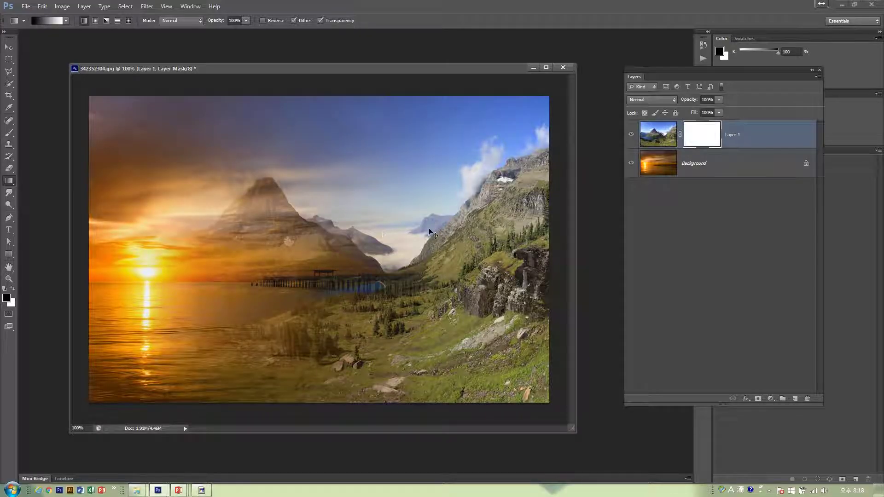
- Try the black-to-white gradient on Layer 1's mask from the right edge to the left edge, and undo it
left_click_drag(548, 227, 145, 239)
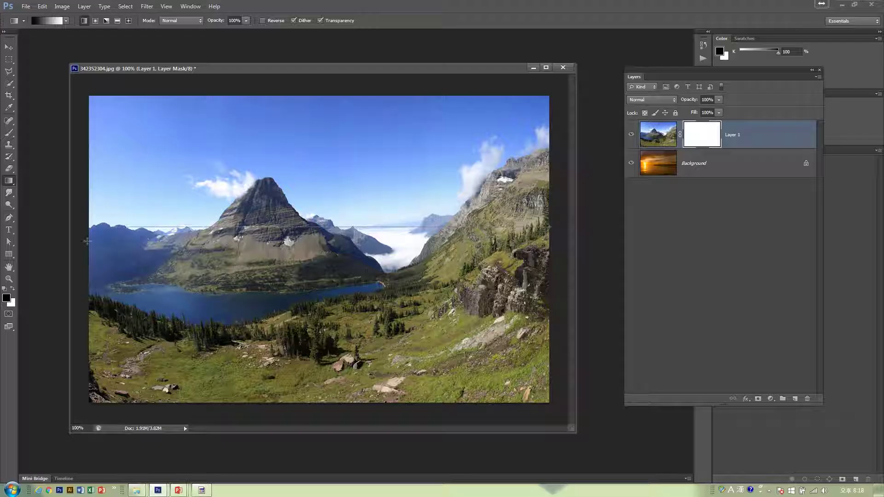
left_click_drag(90, 242, 91, 246)
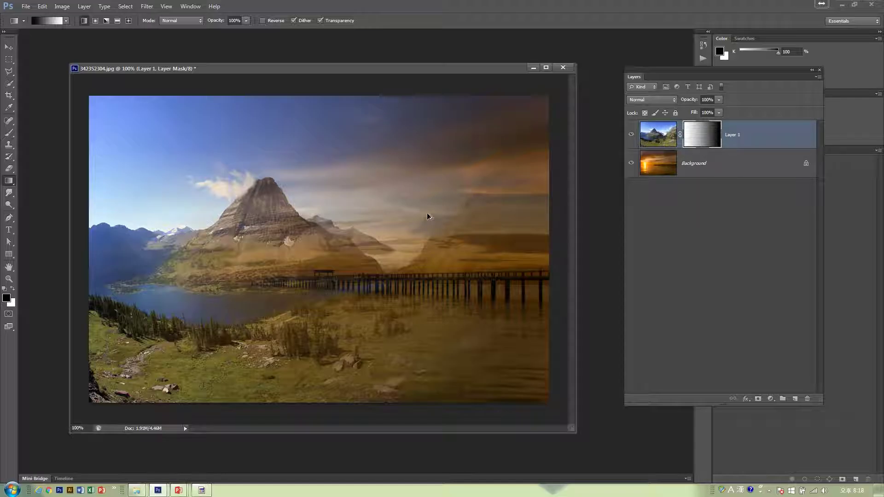
key("ctrl+z")
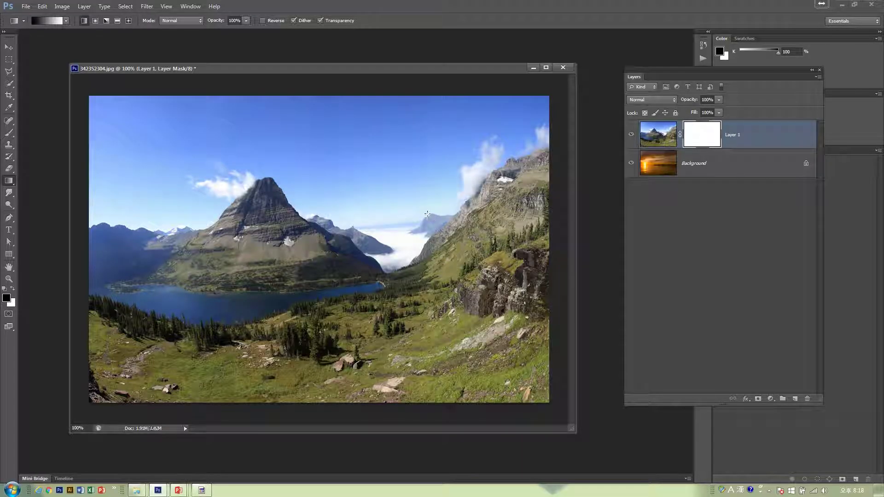
- Select the left half of the image with the Rectangular Marquee and feather the selection with a wide radius
left_click(9, 59)
left_click_drag(82, 90, 322, 445)
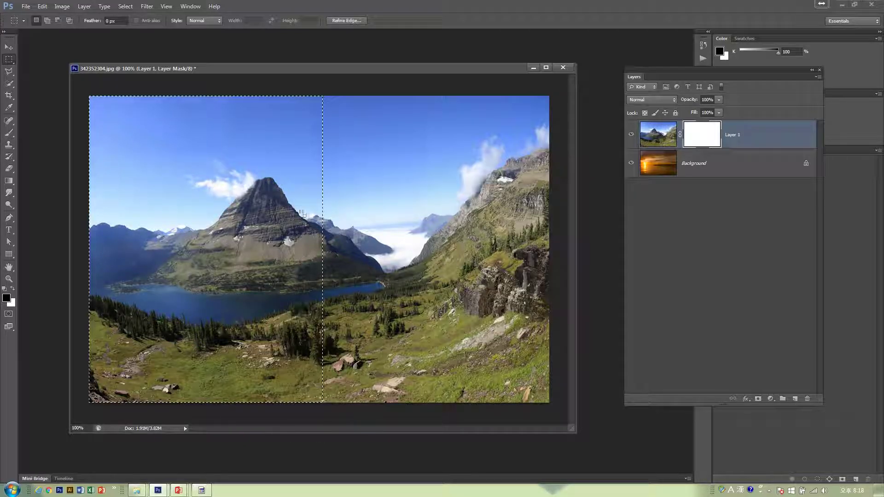
left_click(125, 6)
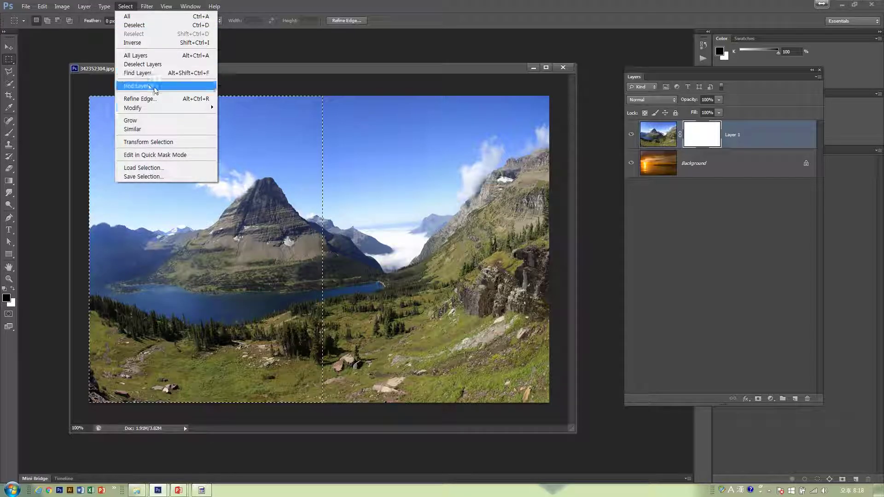
mouse_move(155, 107)
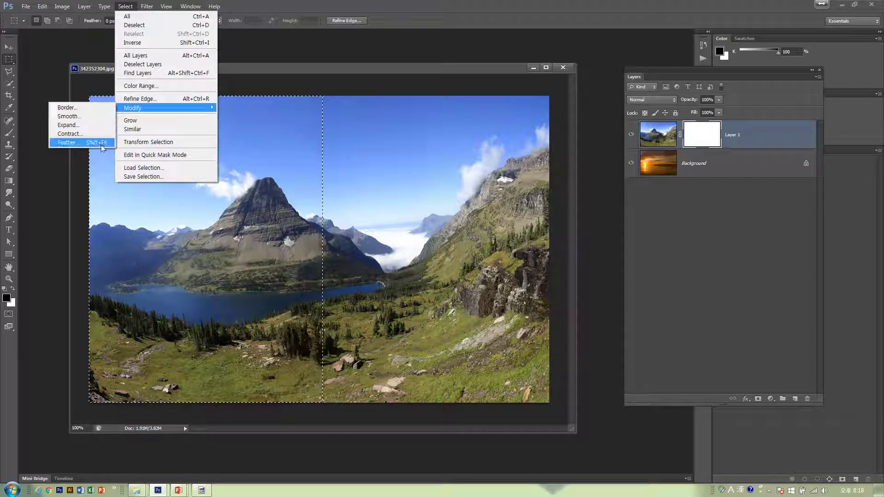
left_click(68, 142)
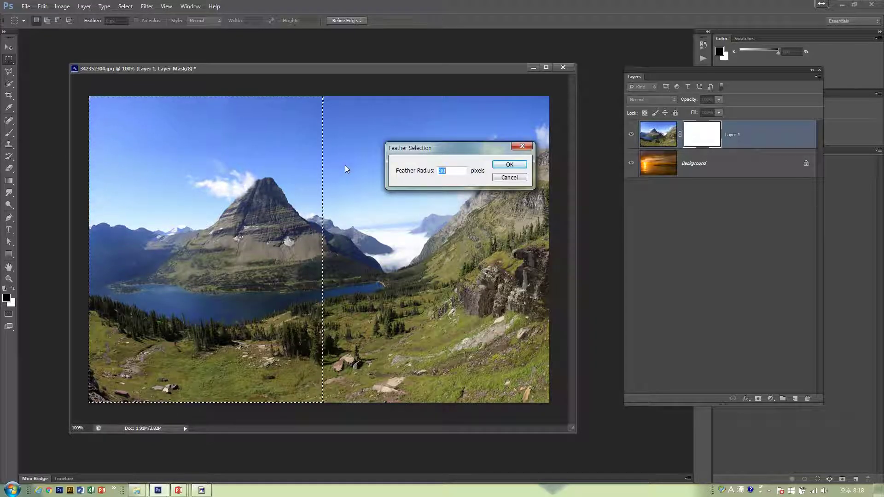
type("10")
key("Return")
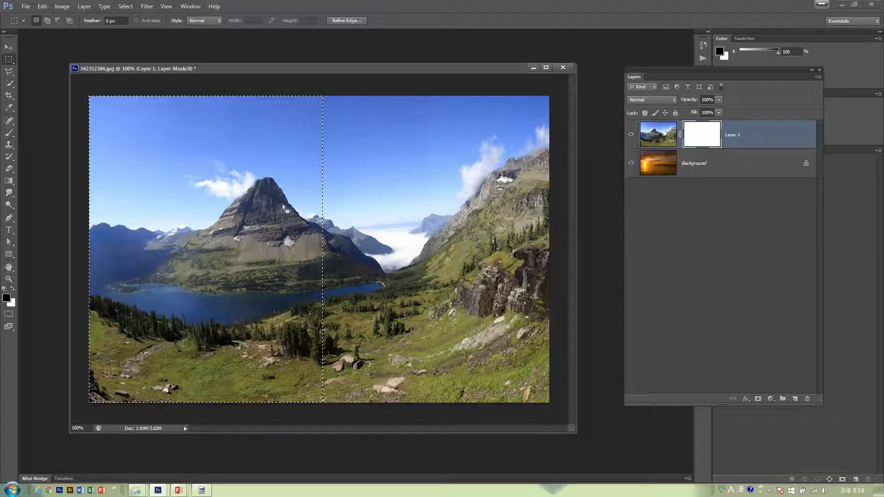
- Invert the feathered selection and fill that part of Layer 1's mask with the black foreground color
left_click(125, 6)
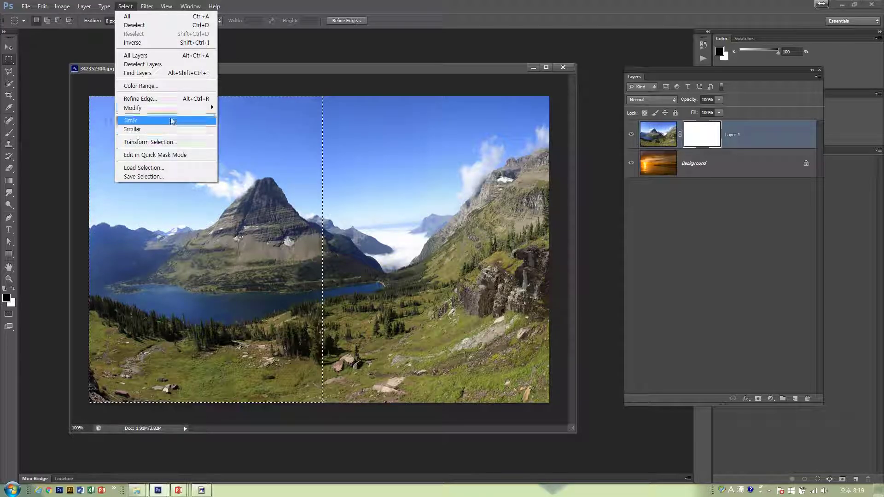
left_click(132, 43)
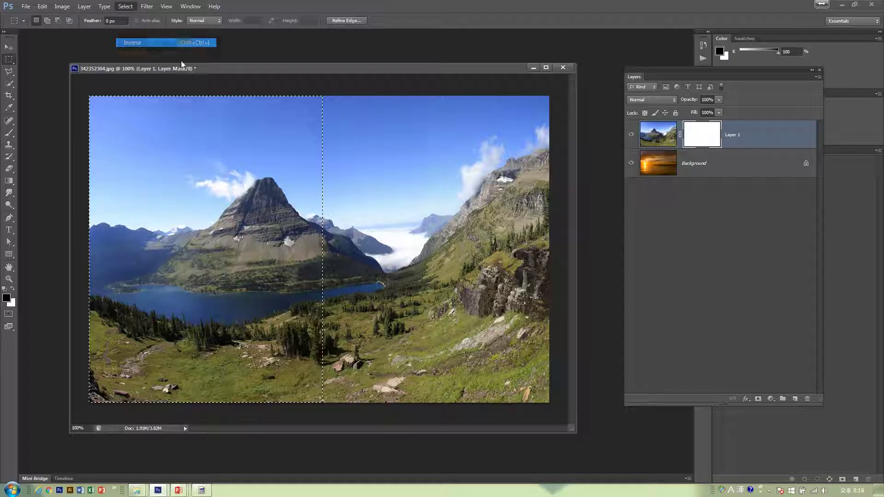
left_click(41, 6)
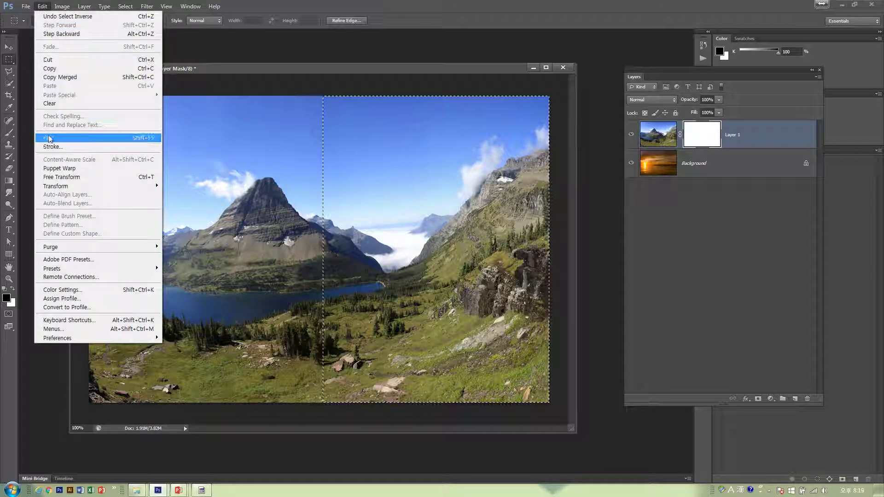
left_click(69, 136)
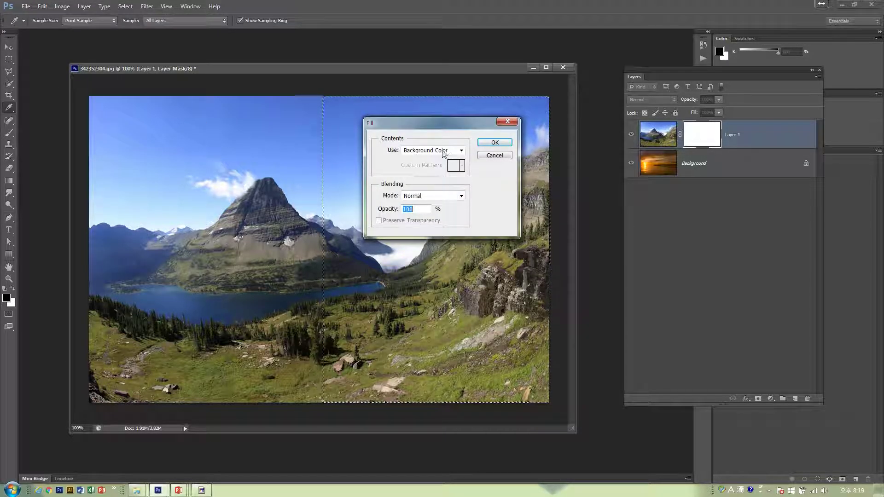
left_click(442, 151)
left_click(441, 159)
left_click(494, 142)
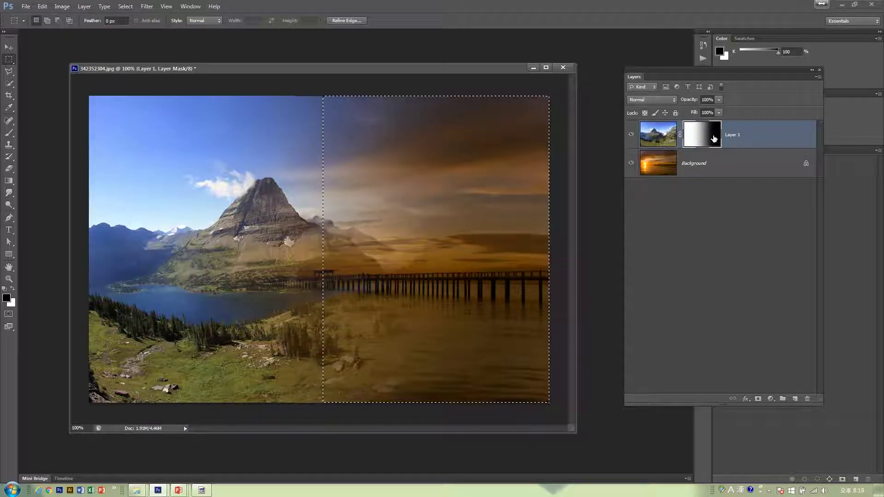
- Remove the selection and close the blended 342352304.jpg document without saving it
left_click(532, 215)
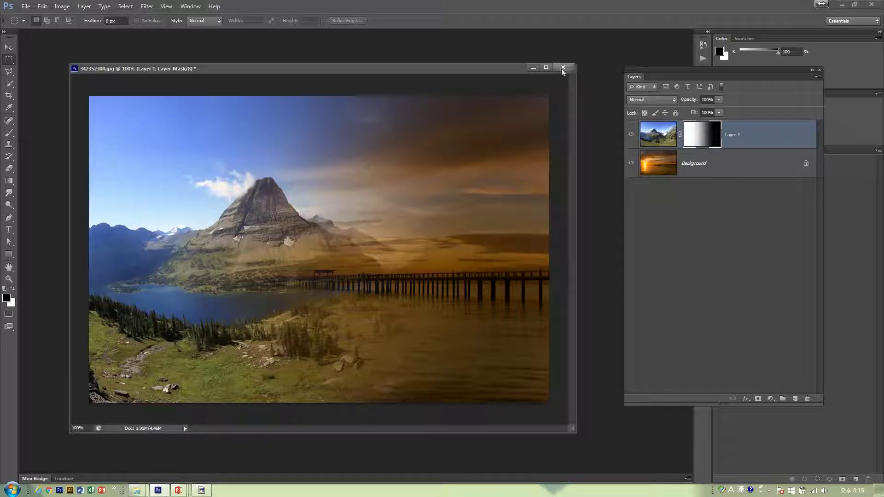
left_click(562, 68)
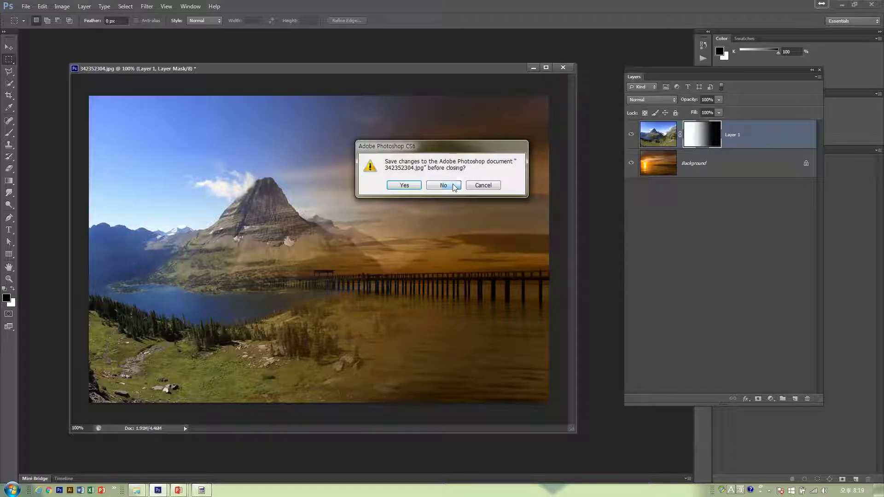
left_click(452, 183)
- Preview several images in the res folder and open 341869718.jpg and 342352304.jpg together
double_click(505, 208)
right_click(533, 137)
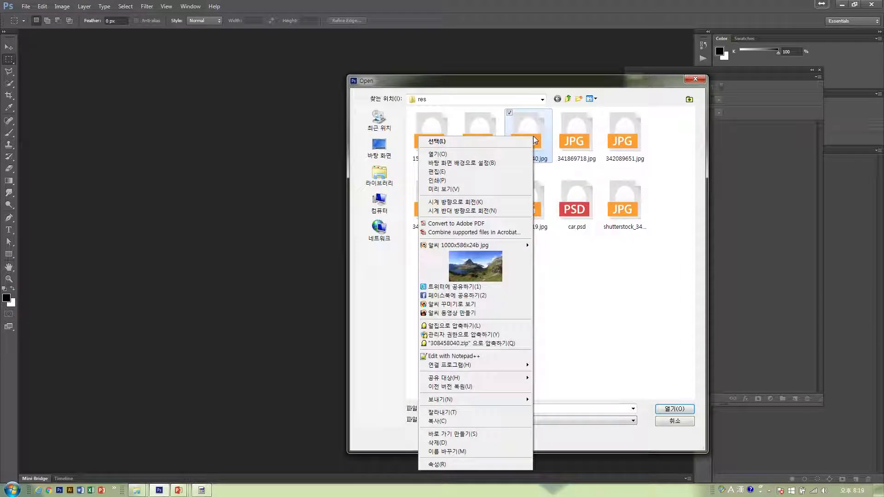
left_click(431, 202)
right_click(428, 202)
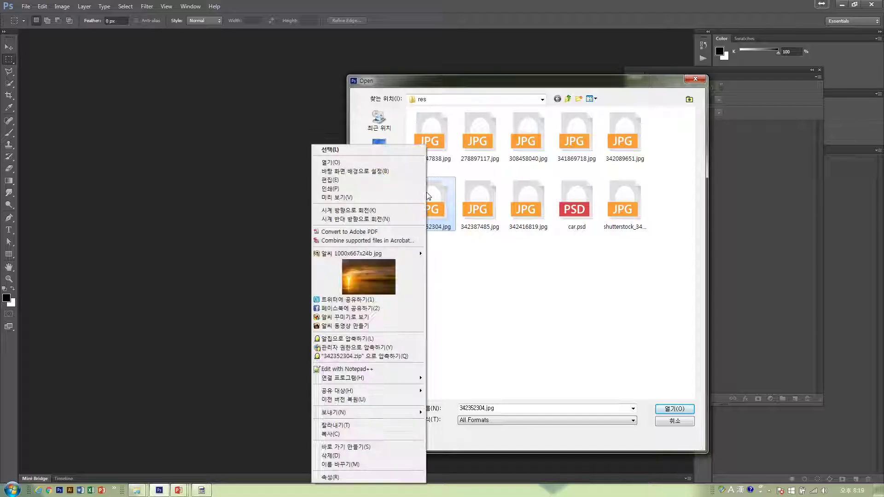
left_click(481, 141)
right_click(482, 143)
left_click(509, 139)
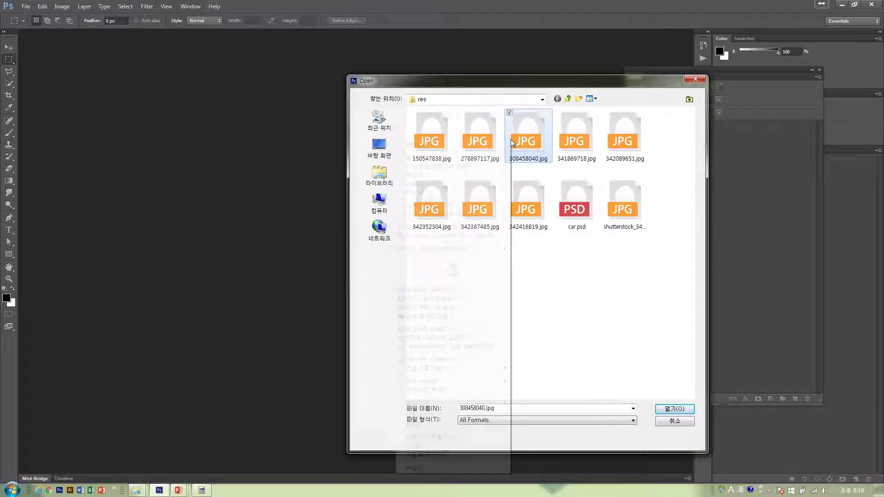
right_click(510, 139)
left_click(576, 142)
right_click(575, 143)
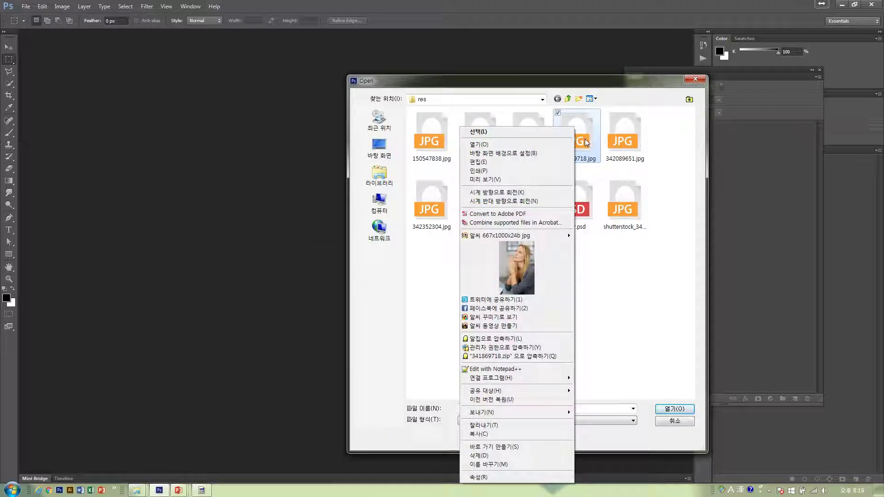
left_click(430, 203, "ctrl")
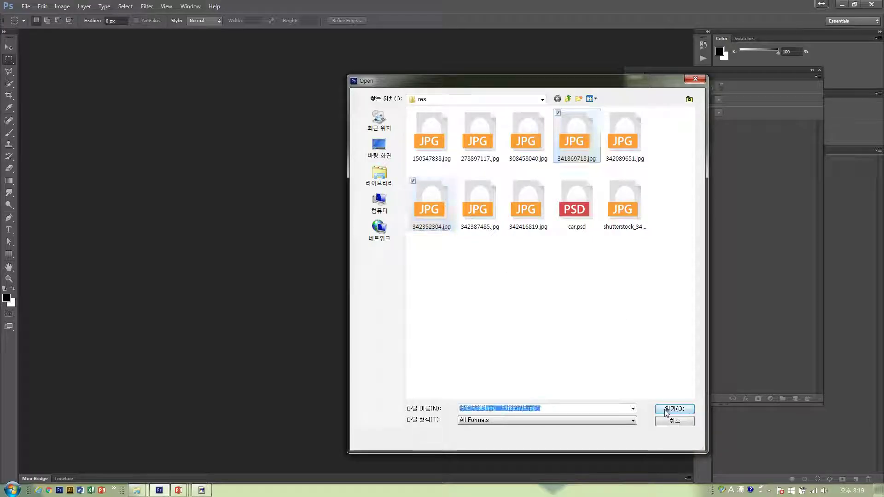
left_click(674, 409)
- Float the sunset and the woman's portrait in overlapping windows and activate the Move tool
left_click_drag(142, 41, 111, 79)
left_click_drag(222, 93, 409, 144)
left_click(10, 47)
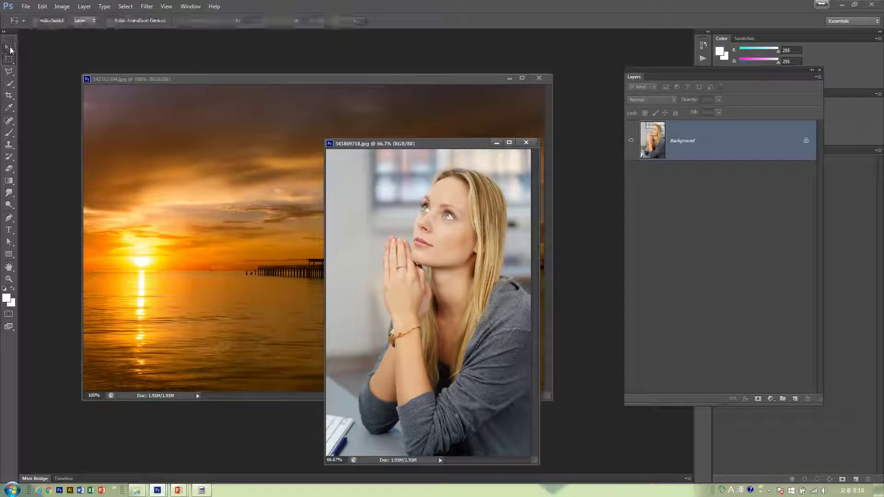
- Copy the woman's portrait into the sunset document as a new layer and close the portrait file
left_click_drag(409, 232, 434, 282)
left_click(422, 430)
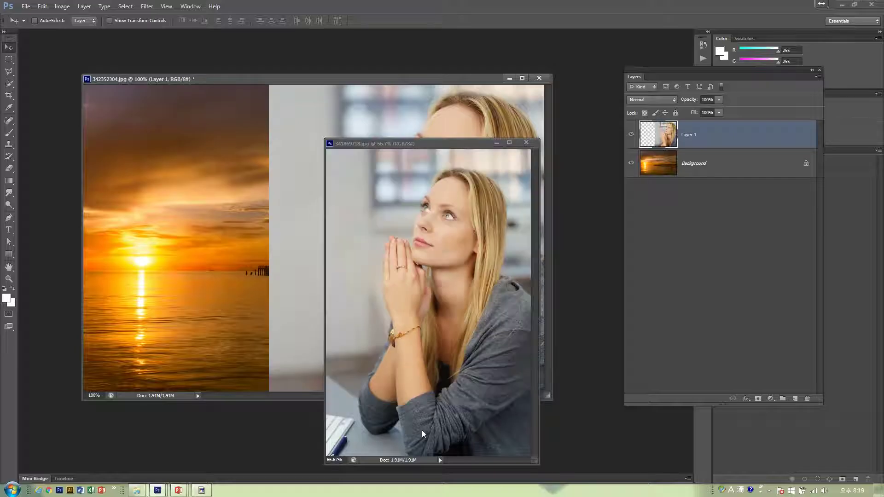
key("ctrl+w")
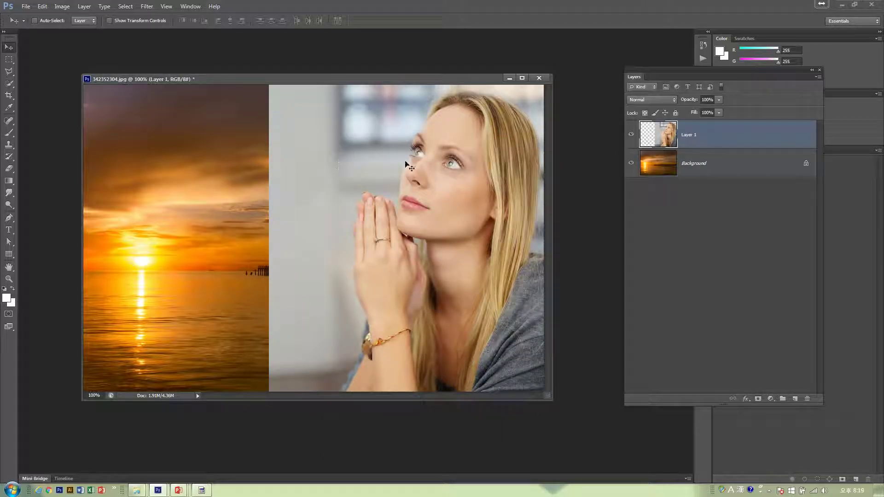
- Add a layer mask to Layer 1 and set up the Brush tool with size 200 px and 30% opacity
left_click(756, 399)
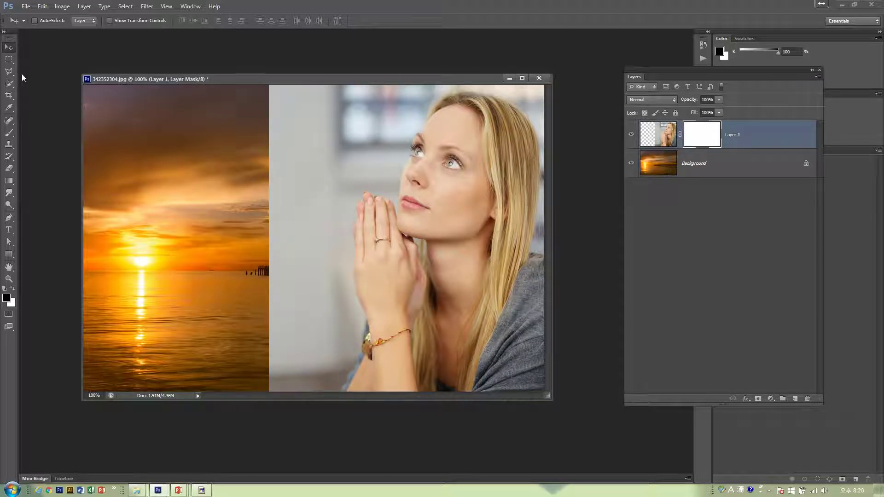
left_click(10, 133)
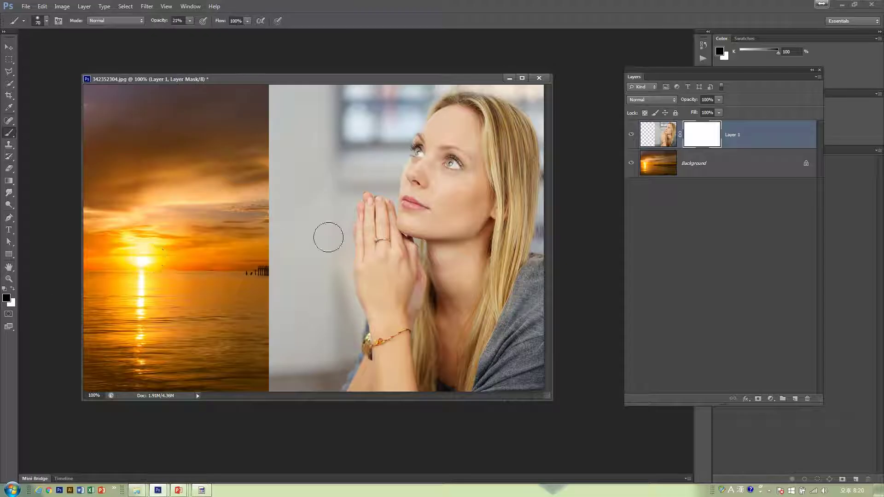
left_click(47, 21)
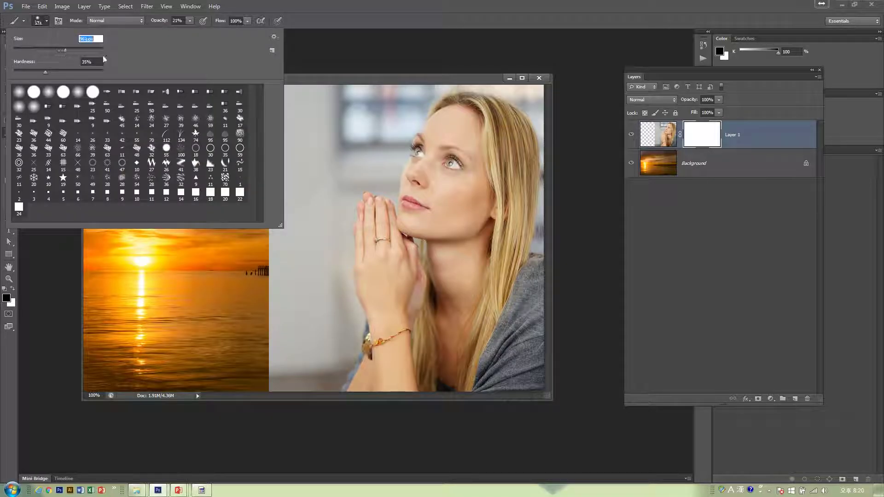
type("200")
key("Return")
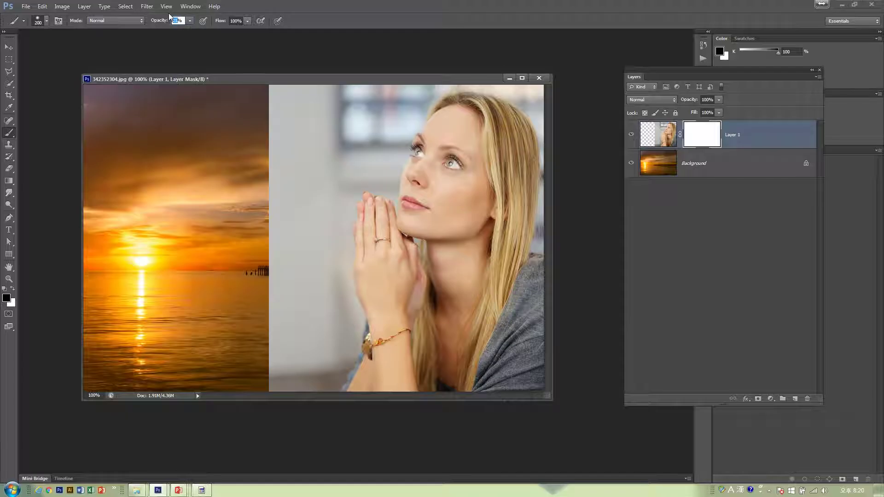
- Paint black over the portrait's background on Layer 1's mask to blend it into the sunset, enlarging the document window for access to the edges
mouse_move(230, 152)
left_mouse_down()
mouse_move(320, 104)
mouse_move(301, 136)
mouse_move(253, 168)
mouse_move(276, 94)
left_mouse_up()
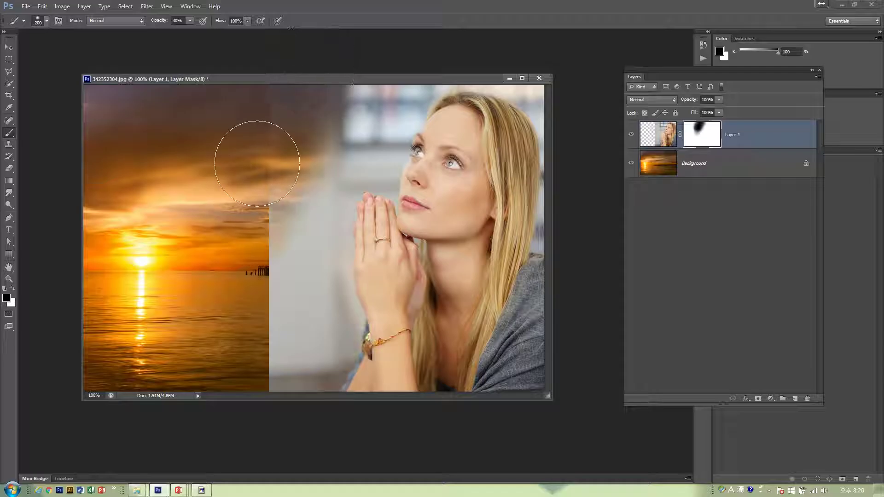
mouse_move(256, 163)
left_mouse_down()
mouse_move(264, 127)
mouse_move(251, 271)
mouse_move(275, 305)
mouse_move(279, 376)
mouse_move(256, 392)
mouse_move(262, 236)
mouse_move(258, 306)
mouse_move(269, 292)
mouse_move(325, 325)
mouse_move(263, 410)
left_mouse_up()
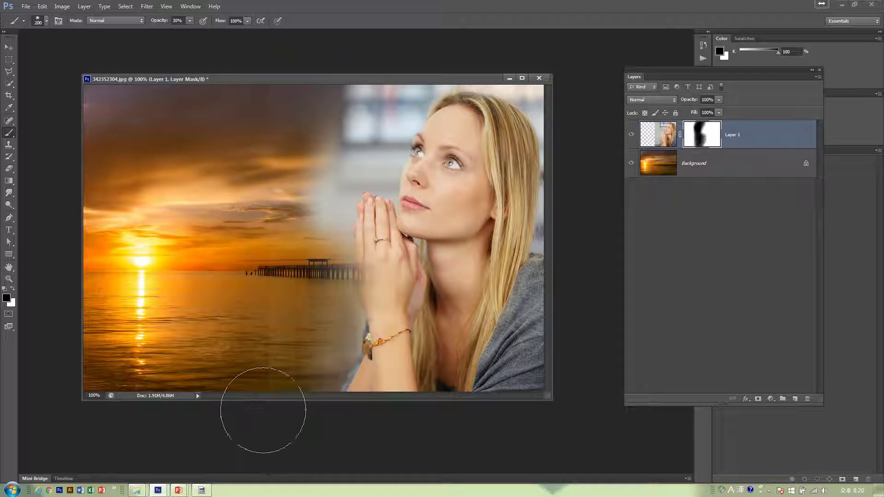
mouse_move(270, 181)
left_mouse_down()
mouse_move(405, 56)
mouse_move(350, 193)
mouse_move(331, 285)
mouse_move(385, 148)
left_mouse_up()
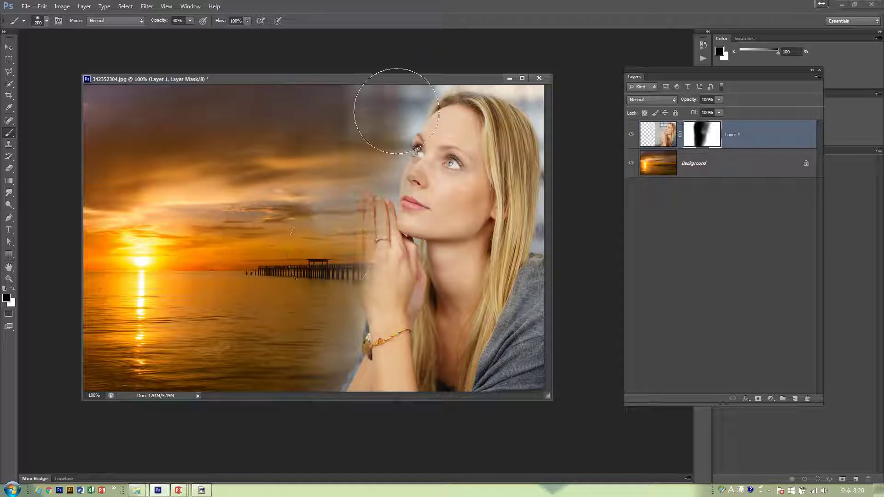
left_click_drag(520, 77, 576, 66)
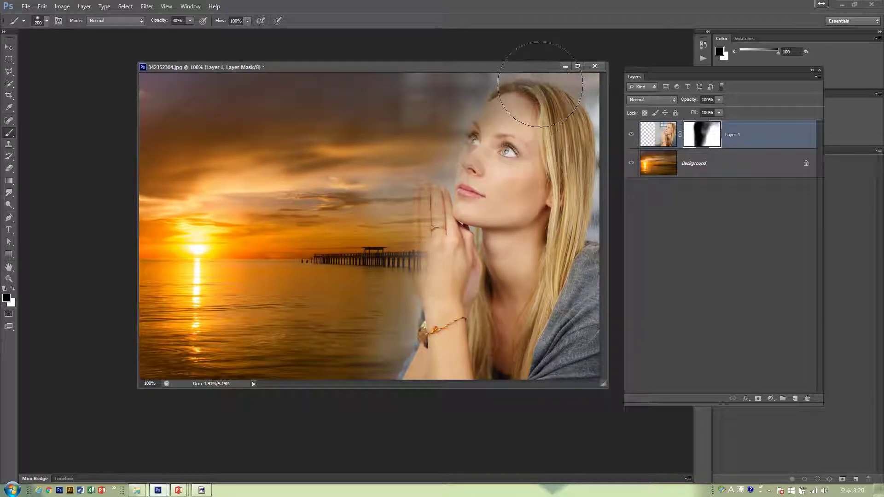
left_click_drag(382, 68, 303, 69)
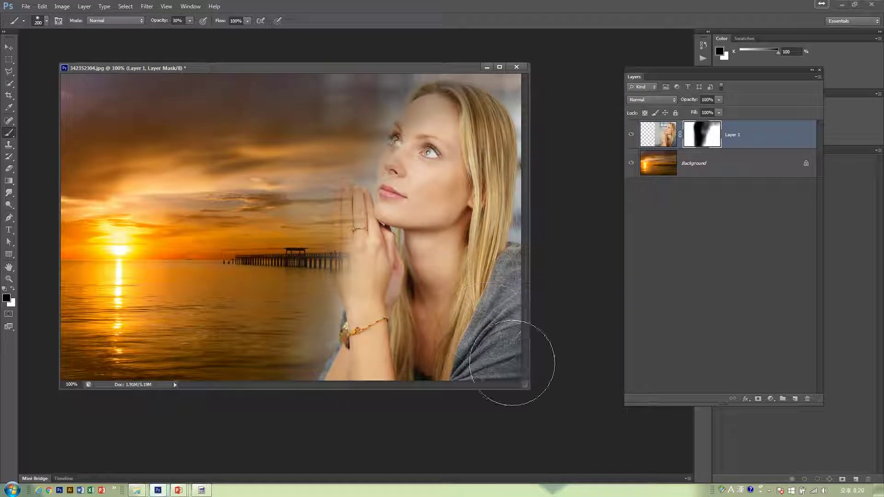
left_click_drag(525, 383, 593, 439)
mouse_move(368, 318)
left_mouse_down()
mouse_move(364, 377)
mouse_move(358, 259)
mouse_move(408, 138)
mouse_move(456, 105)
left_mouse_up()
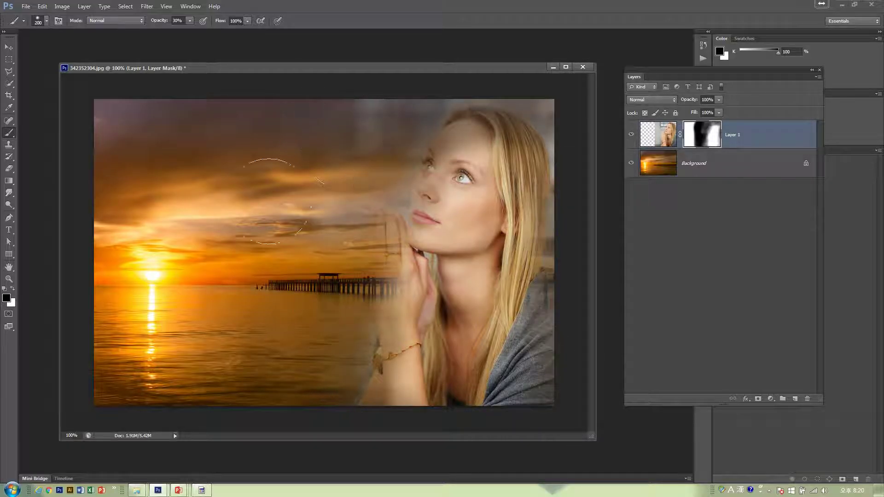
- Reduce the opacity of the portrait layer to 75%
left_click(8, 47)
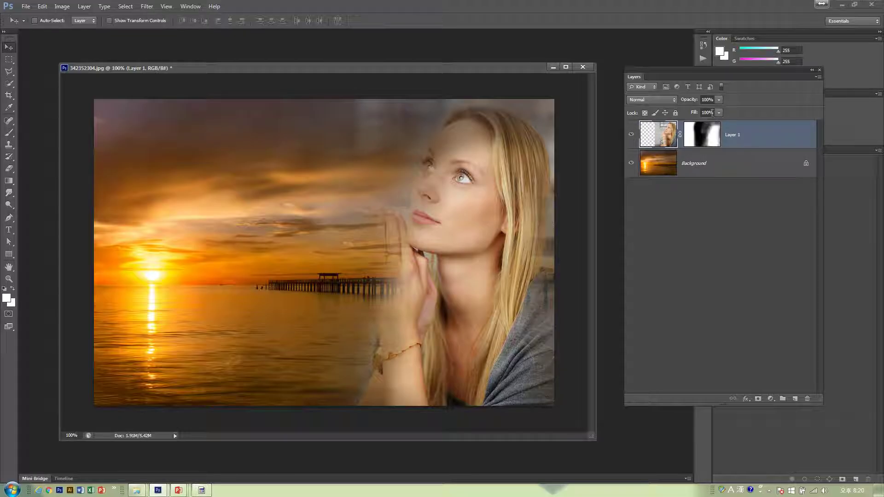
left_click(718, 100)
left_click_drag(716, 109, 707, 112)
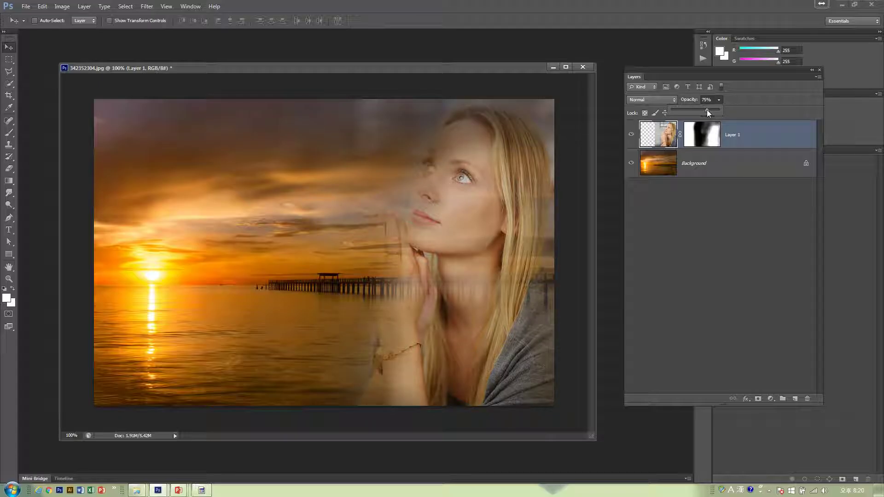
left_click_drag(377, 71, 379, 69)
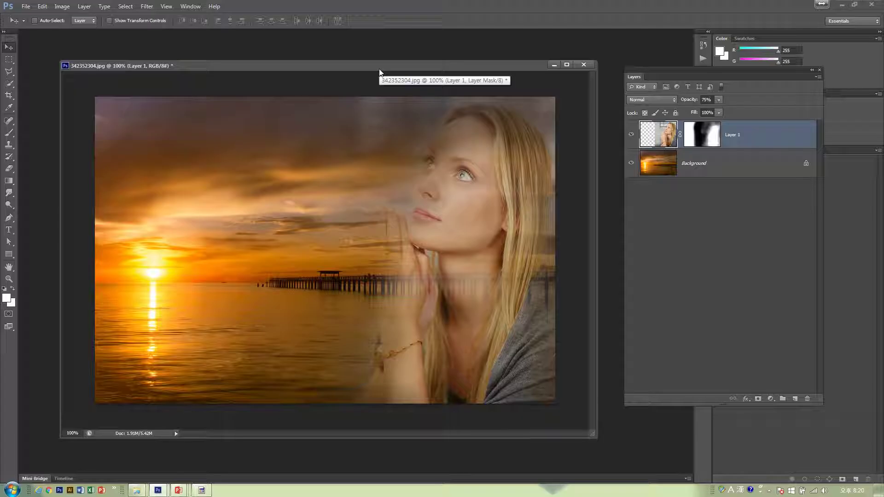
- Paint white on Layer 1's mask with the Brush tool to bring back the woman's hands and forearm
left_click(711, 136)
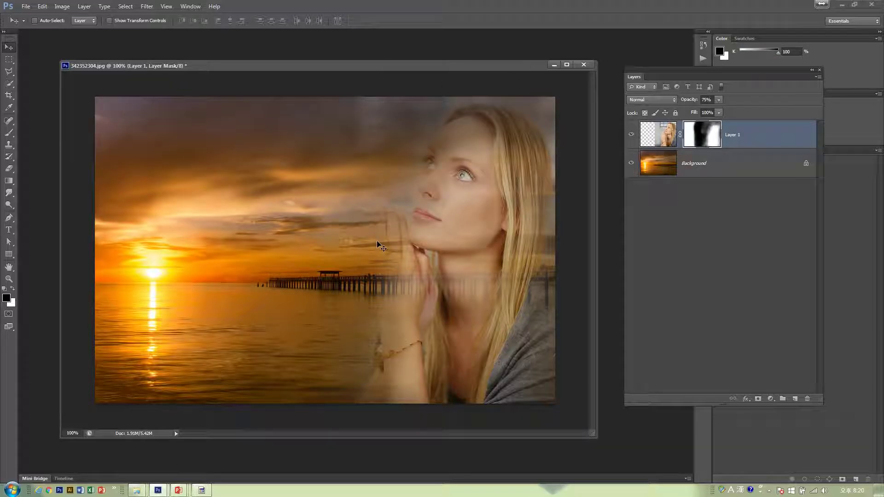
left_click(12, 289)
left_click(9, 133)
mouse_move(430, 262)
left_mouse_down()
mouse_move(392, 247)
mouse_move(387, 280)
mouse_move(387, 252)
mouse_move(404, 339)
mouse_move(391, 271)
left_mouse_up()
left_click_drag(426, 369, 407, 349)
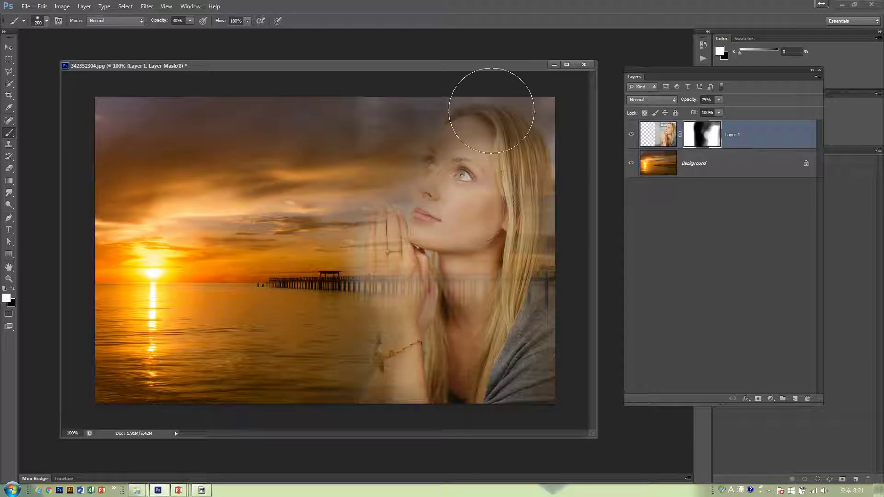
- Close the sunset composite without saving, switch to the PowerPoint slideshow and advance to the 10-2 clipping layer slide
left_click(586, 65)
left_click(443, 185)
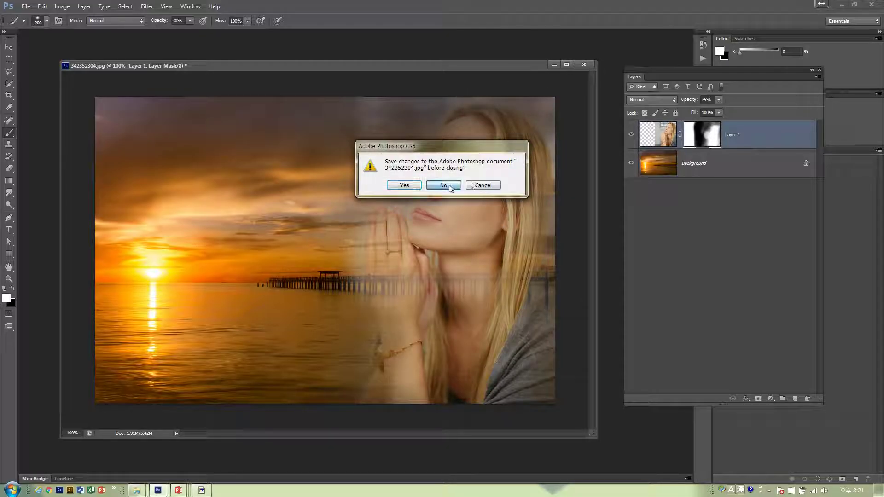
key("alt+Tab")
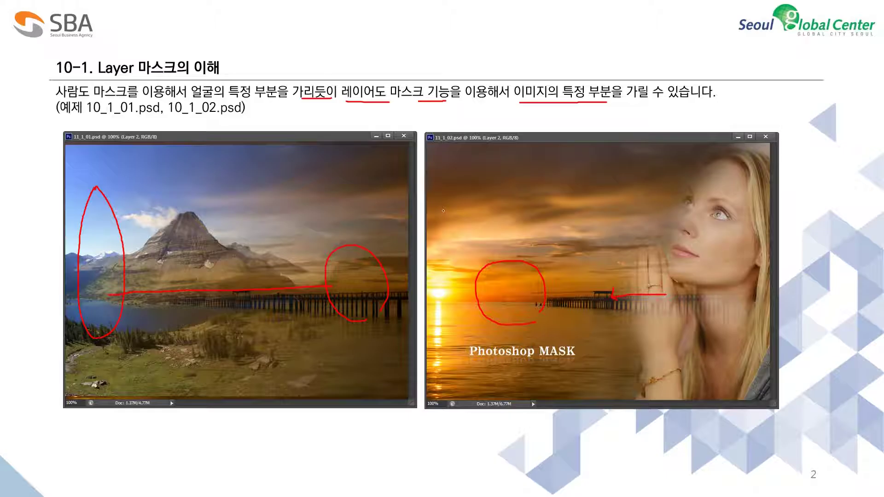
key("Right")
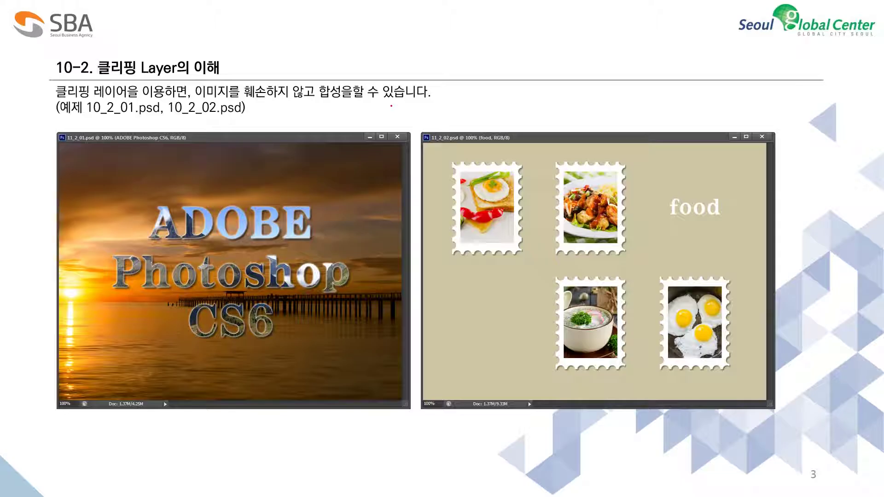
- Switch back to Photoshop and create a white 700 × 600 pixel RGB document at 72 pixels/inch in a floating window
key("alt+Tab")
key("alt+Tab")
key("alt+Tab")
key("alt+Tab")
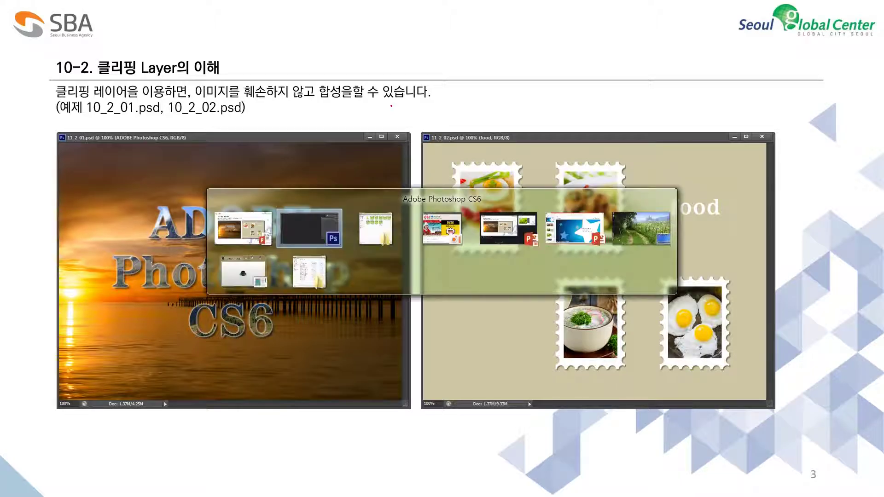
key("alt+Tab")
key("alt+Tab")
key("alt+Tab")
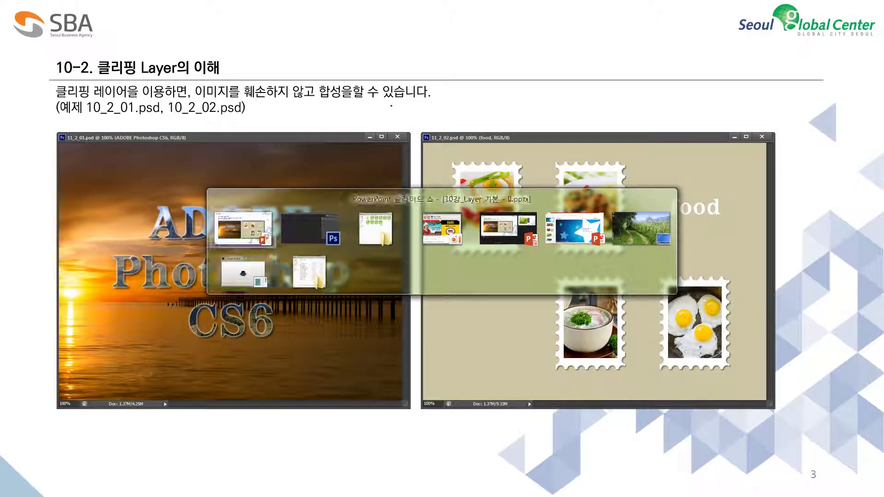
left_click(23, 6)
left_click(30, 14)
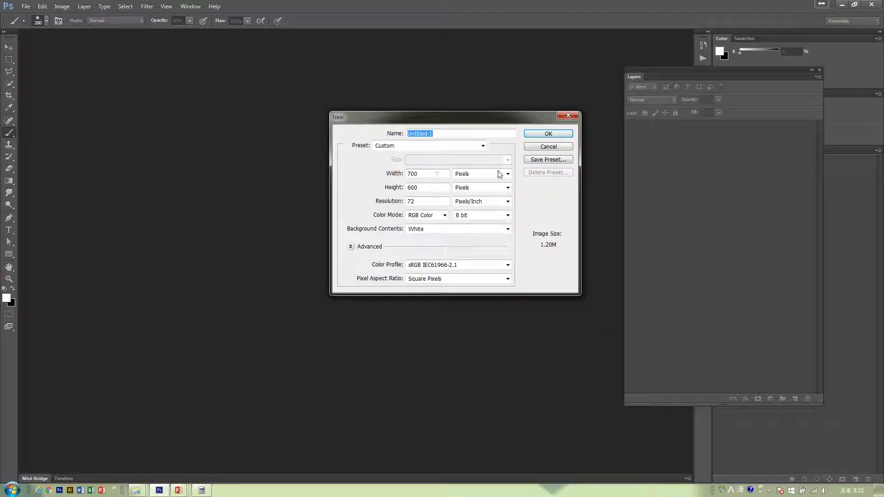
left_click(545, 134)
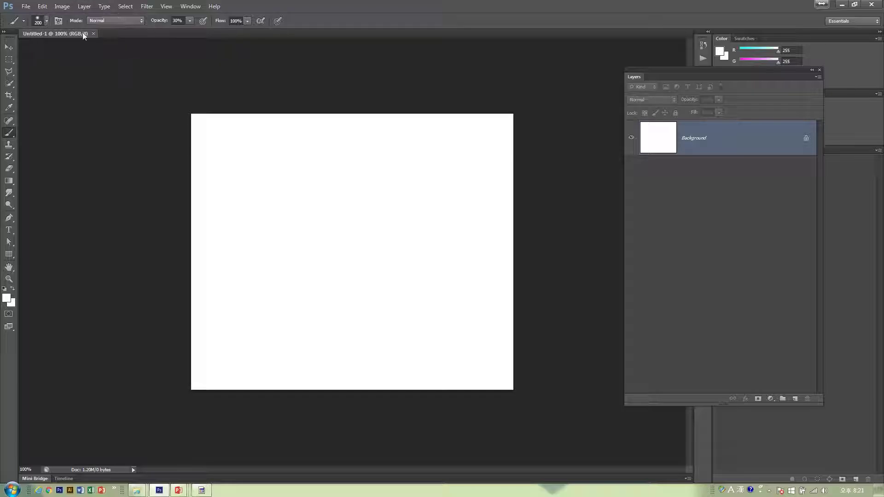
left_click_drag(83, 34, 94, 63)
key("v")
- Open 278897117.jpg and 150547838.jpg together from the res folder
key("ctrl+o")
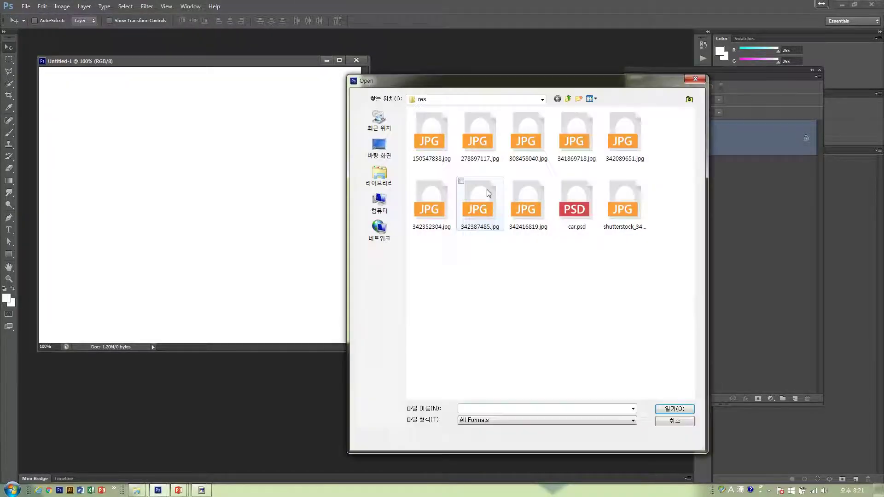
left_click(480, 136)
left_click(431, 135, "ctrl")
left_click(675, 409)
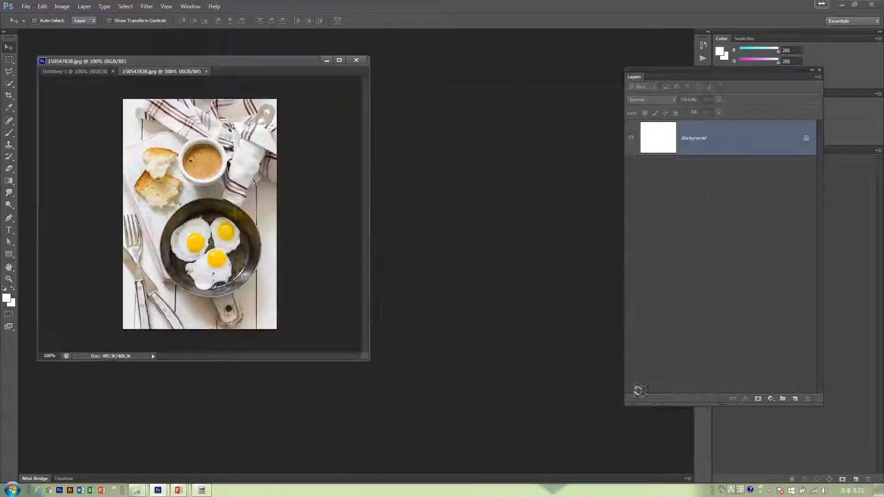
- Float the two food photos in separate windows and enlarge the blank document's window in front of them
left_click_drag(248, 71, 481, 154)
left_click_drag(173, 72, 256, 148)
left_click_drag(562, 132, 502, 163)
left_click(282, 70)
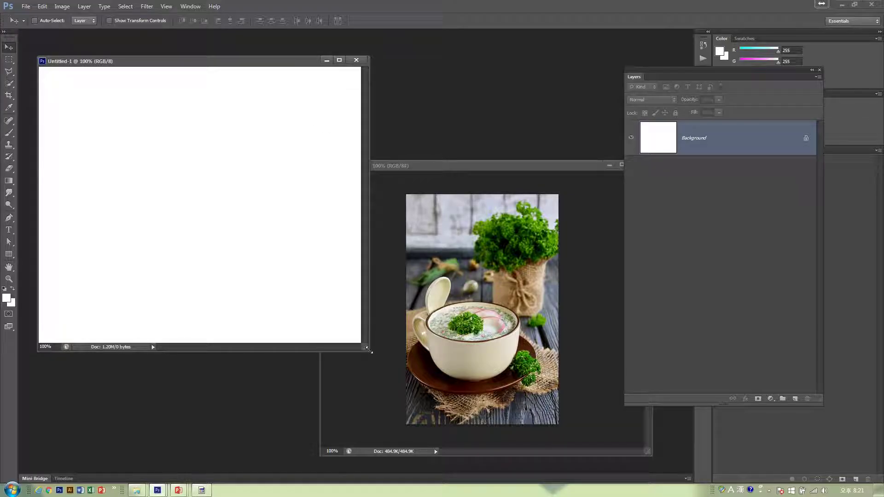
left_click_drag(390, 363, 438, 398)
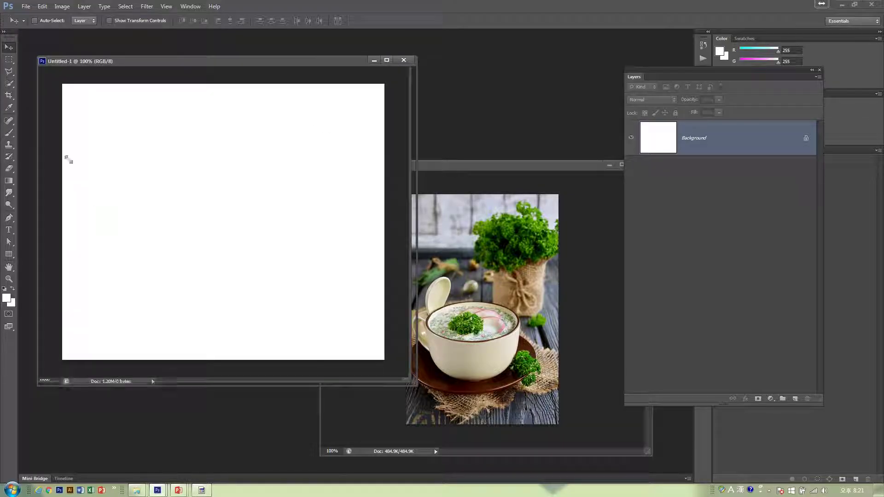
- Draw a tall rectangular selection near the canvas centre, fill it with black on a new layer and remove the selection
left_click(9, 59)
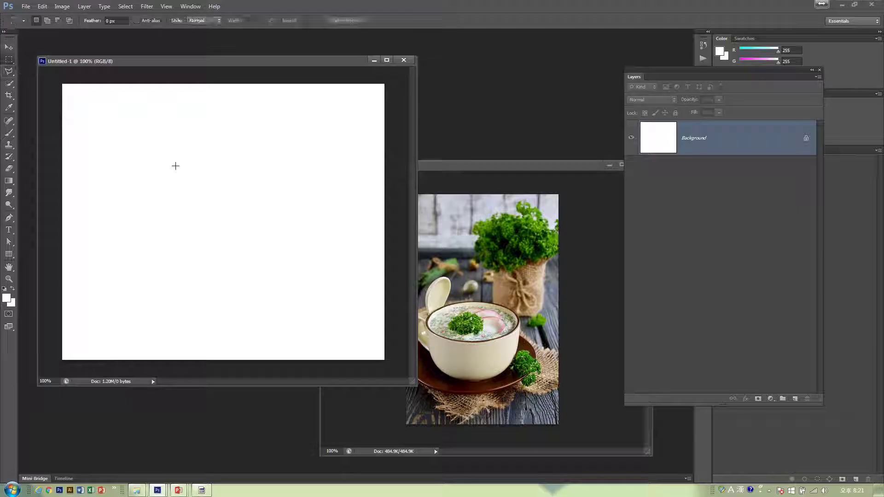
left_click_drag(173, 150, 252, 264)
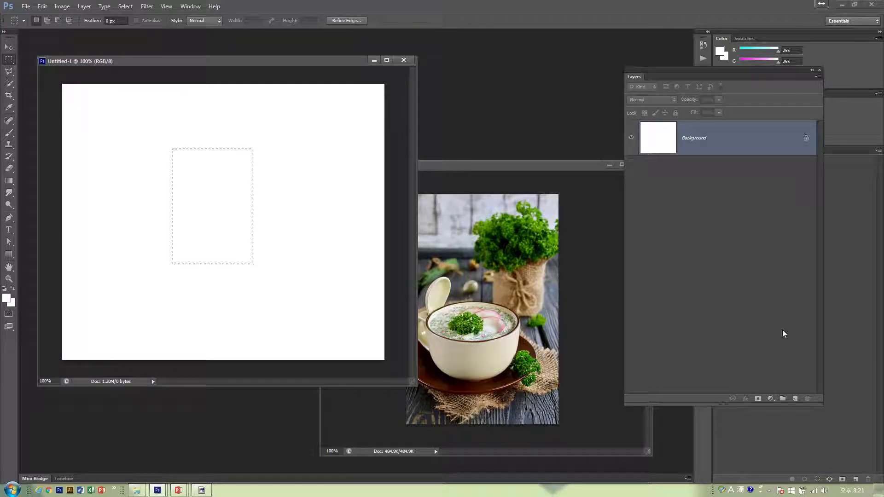
left_click(796, 399)
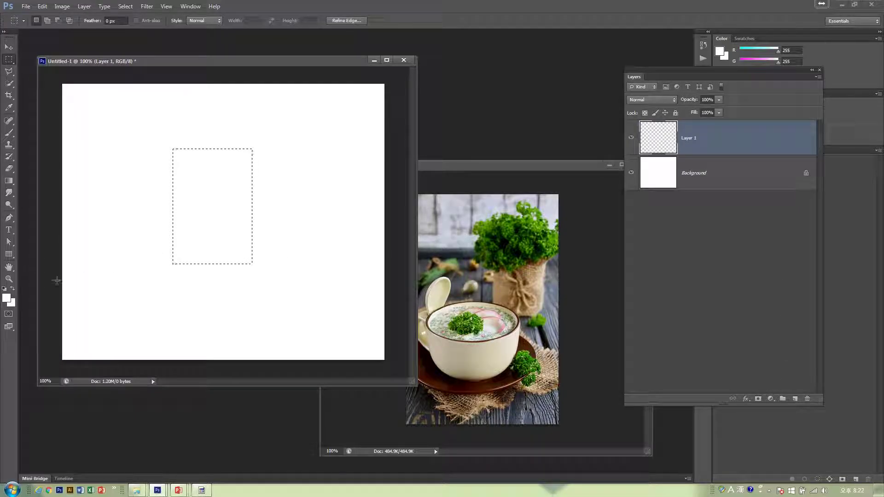
left_click(5, 289)
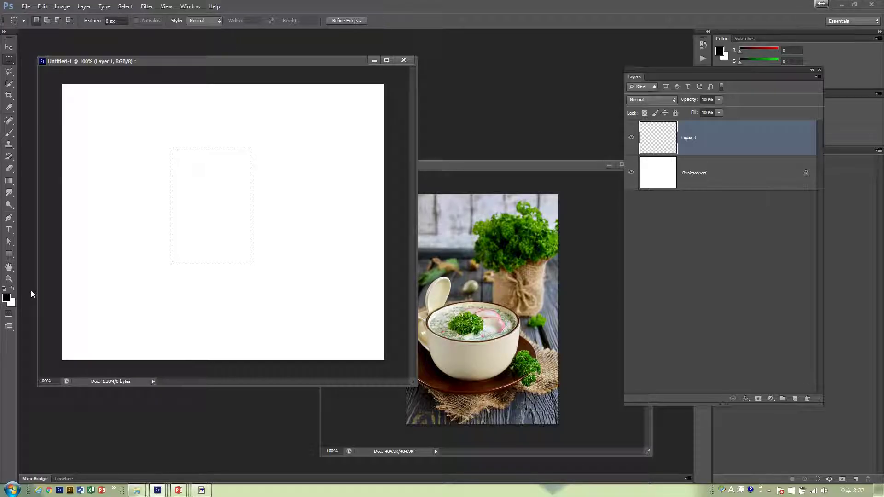
key("alt+BackSpace")
key("ctrl+d")
- Select Layer 1 and move the black rectangle slightly down and right with the Move tool
left_click(691, 177)
left_click(693, 147)
left_click(9, 47)
left_click_drag(216, 194, 234, 201)
- Copy the soup photo into the blank document as a layer above the black rectangle and close 278897117.jpg
left_click(430, 210)
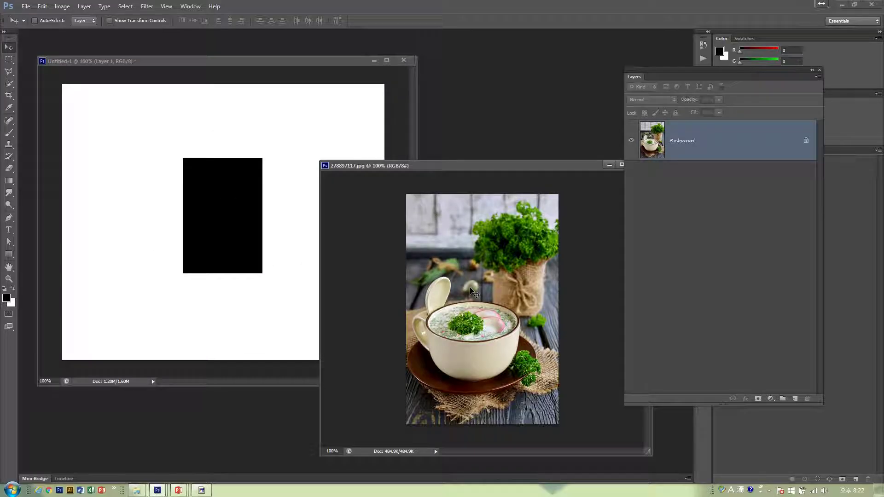
left_click_drag(258, 203, 259, 203)
left_click(565, 167)
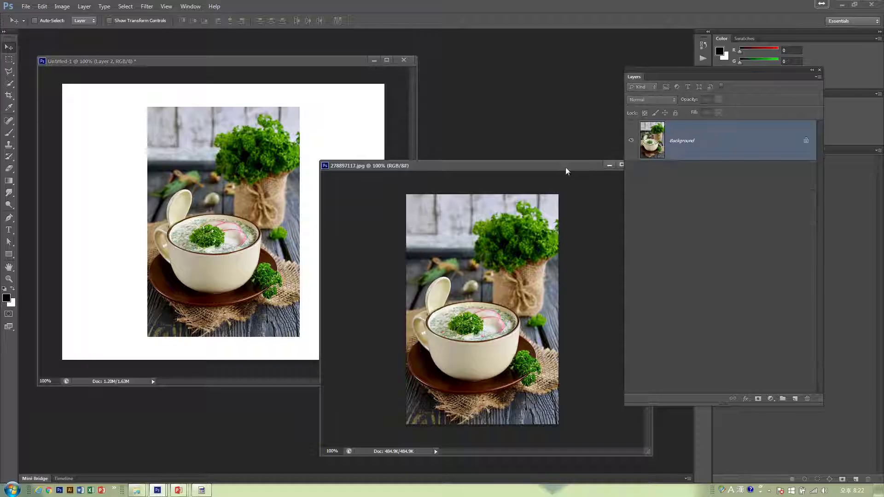
left_click_drag(565, 167, 500, 176)
left_click(572, 174)
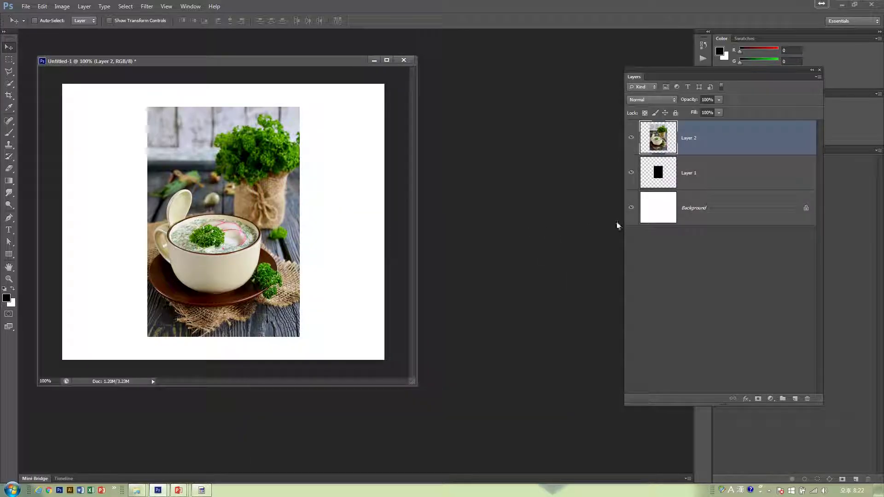
- Clip the soup photo on Layer 2 to the black rectangle on Layer 1
left_click(697, 213)
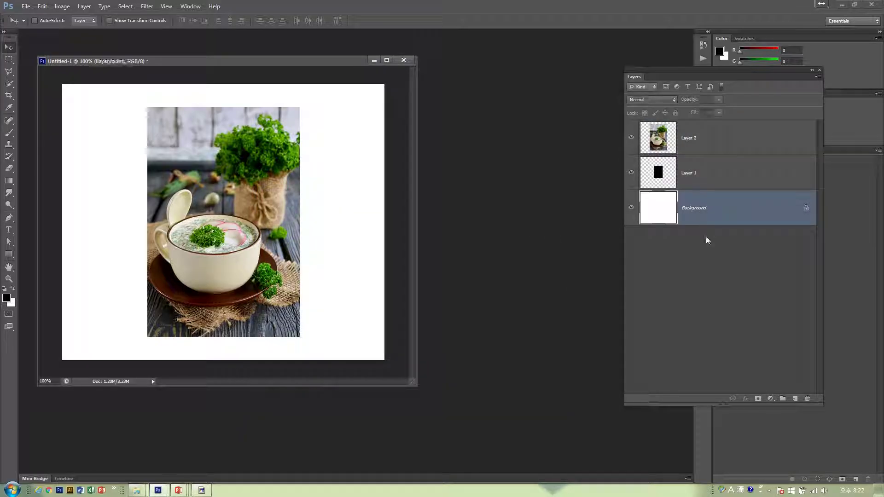
left_click(701, 181)
left_click(714, 145)
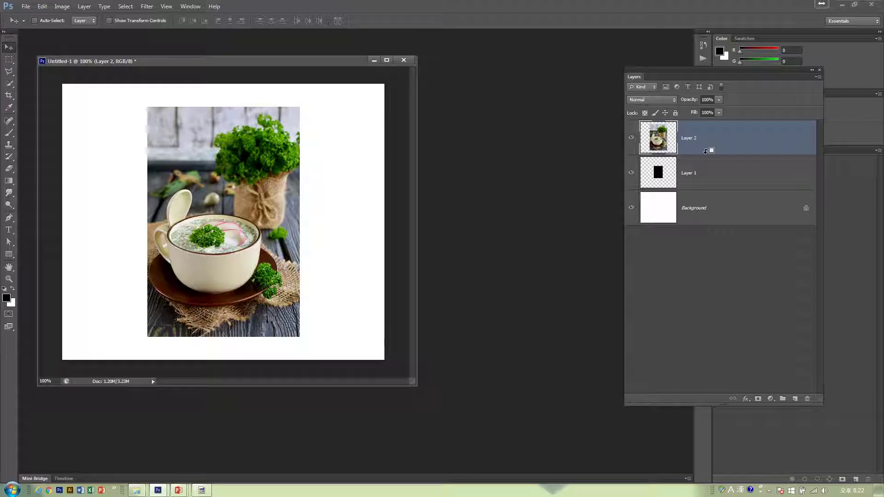
left_click(706, 151, "alt")
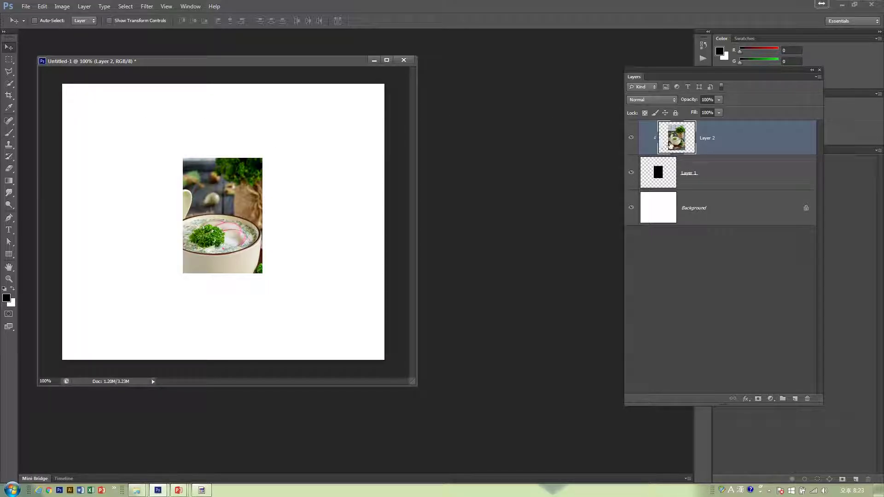
- Shift the clipped soup photo slightly right and up within the rectangle, and move the Layer 1 rectangle slightly left
left_click_drag(330, 208, 360, 203)
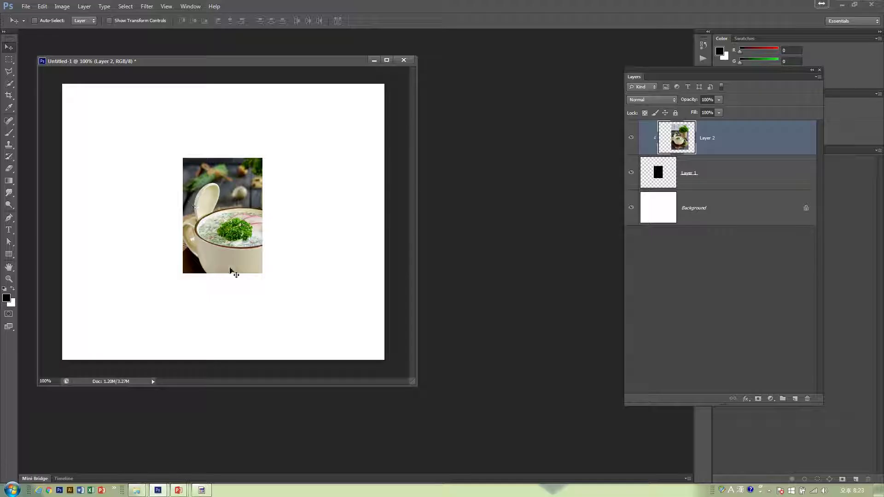
left_click(739, 187)
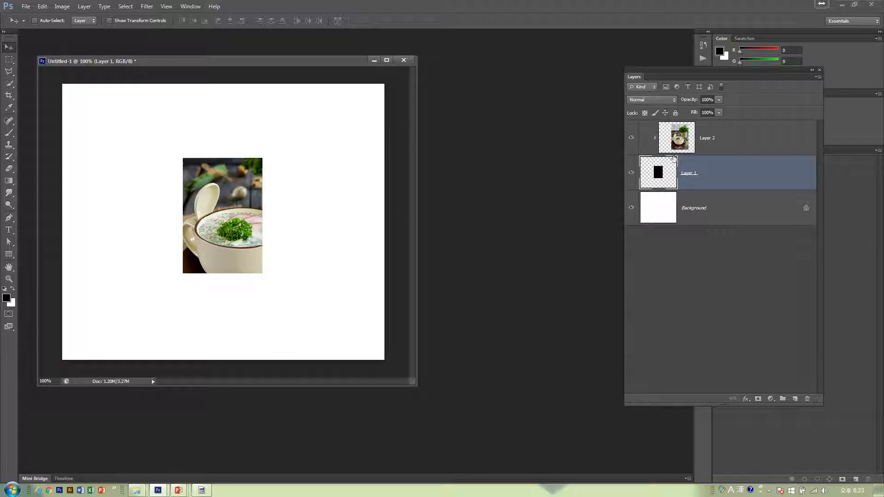
left_click(769, 146)
left_click_drag(321, 252, 303, 246)
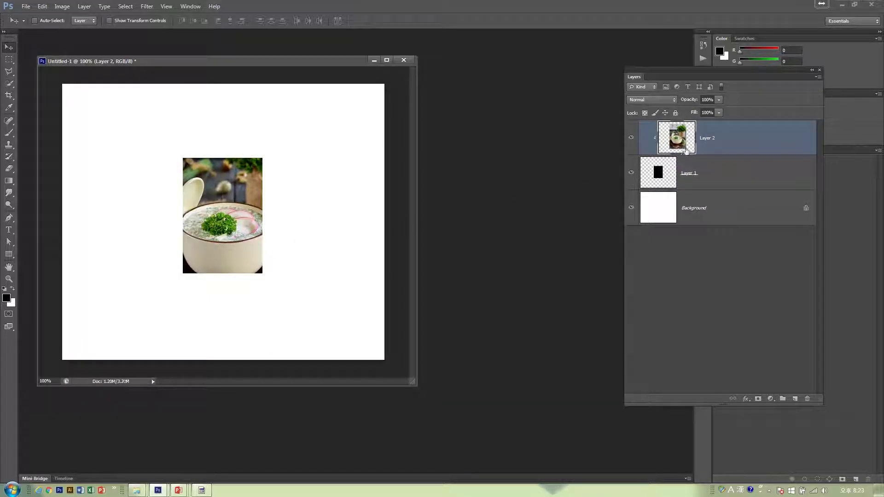
left_click(721, 177)
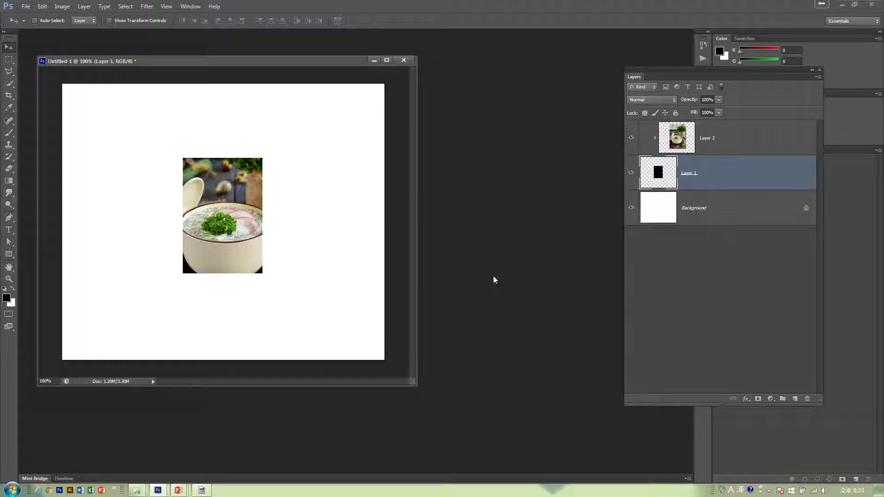
mouse_move(271, 299)
left_mouse_down()
mouse_move(288, 289)
mouse_move(251, 280)
mouse_move(248, 310)
mouse_move(274, 314)
mouse_move(256, 296)
mouse_move(266, 298)
left_mouse_up()
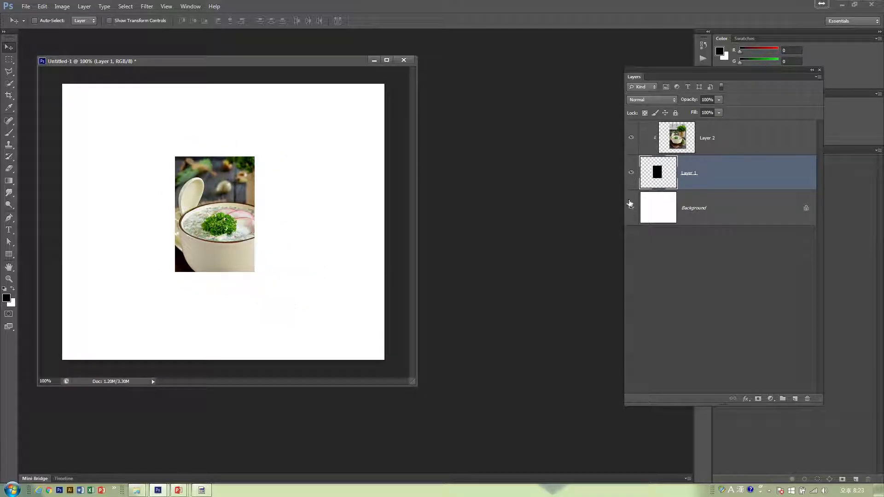
- Release Layer 2 from its clipping mask and clip it to Layer 1 again, nudging the soup photo slightly up and left
left_click(710, 147)
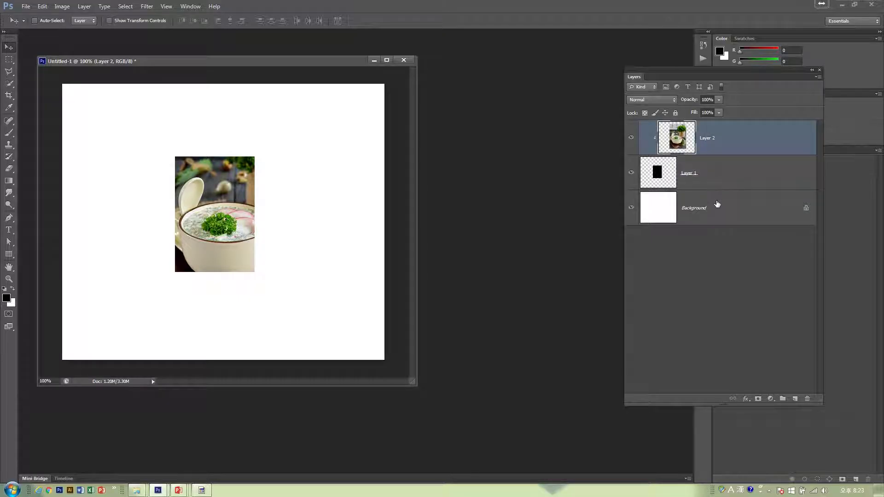
left_click(720, 153, "alt")
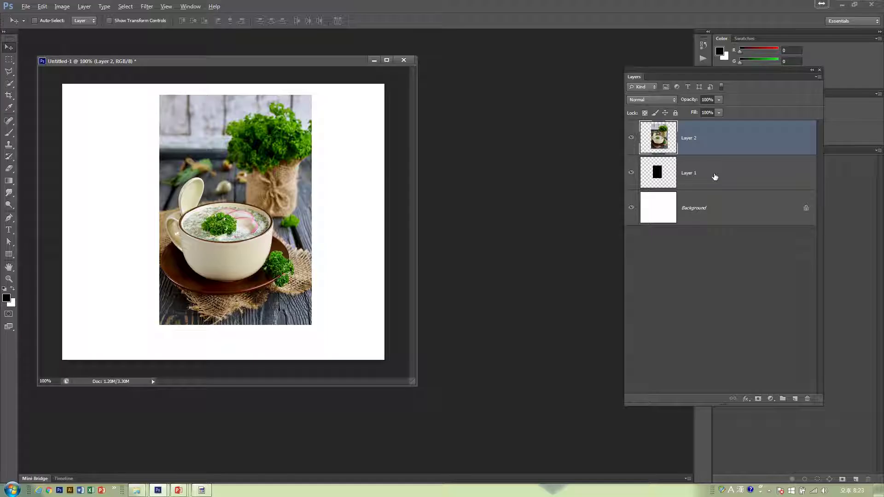
left_click(696, 153, "alt")
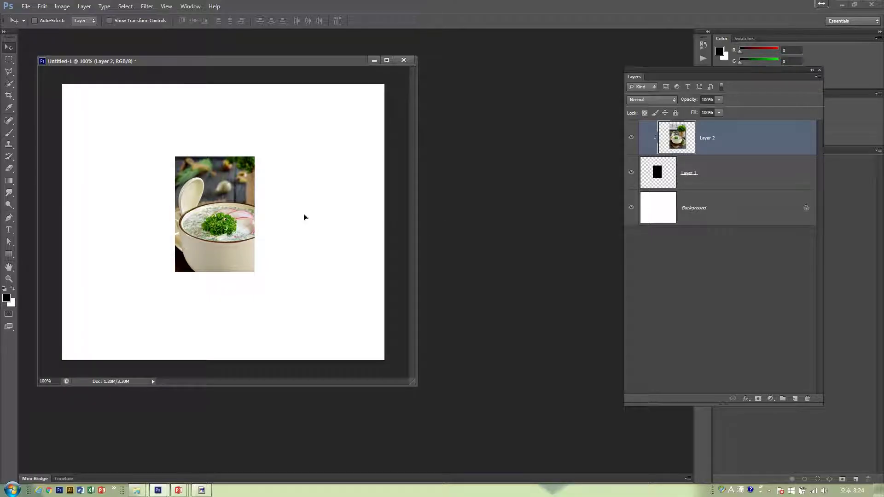
left_click_drag(313, 225, 306, 217)
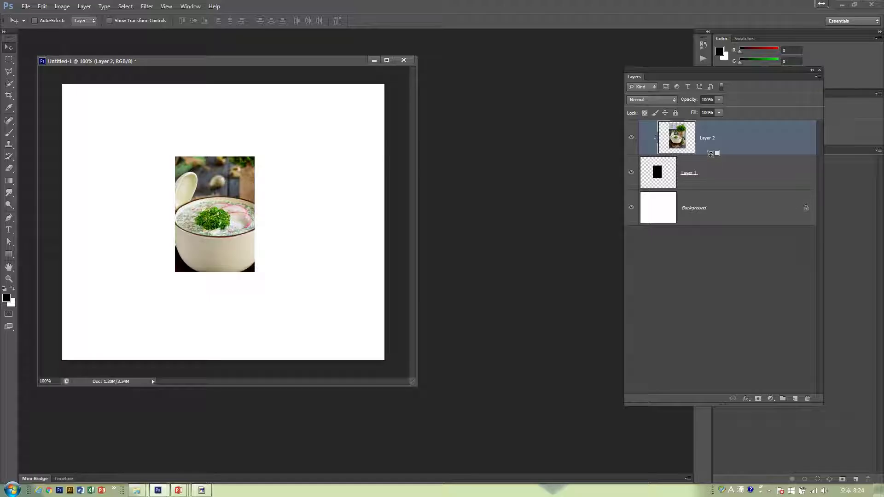
- Release Layer 2's clipping mask and close the untitled document without saving
left_click(710, 153, "alt")
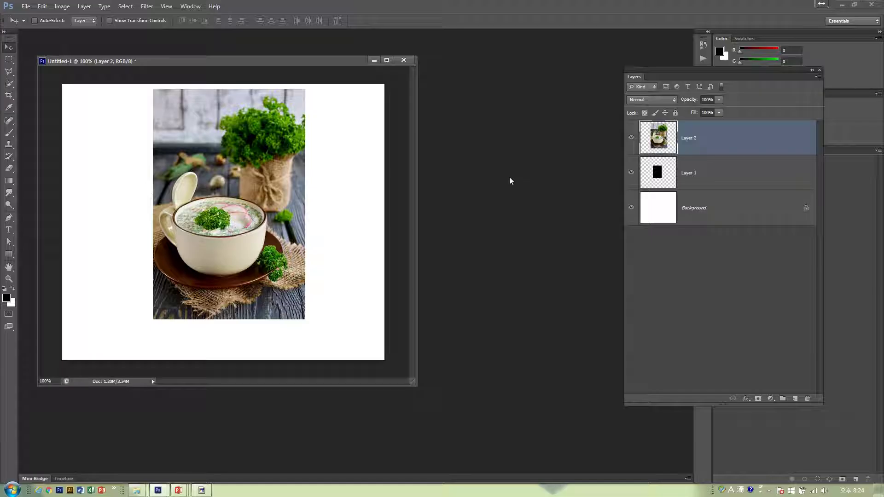
left_click(404, 60)
left_click(433, 185)
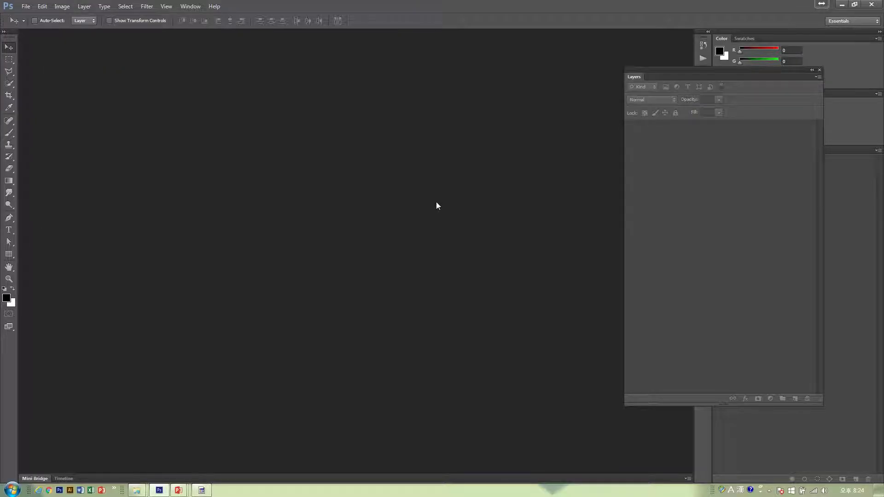
- Open shutterstock_342476990.jpg from the res folder and float it in a separate window slightly larger than the image
key("ctrl+o")
left_click(518, 208)
right_click(517, 208)
right_click(571, 141)
right_click(601, 142)
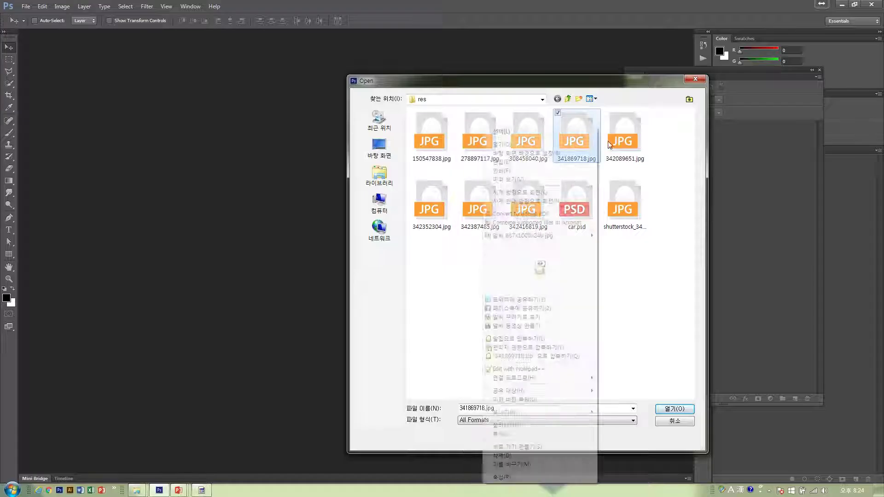
left_click(624, 193)
right_click(624, 192)
left_click(643, 266)
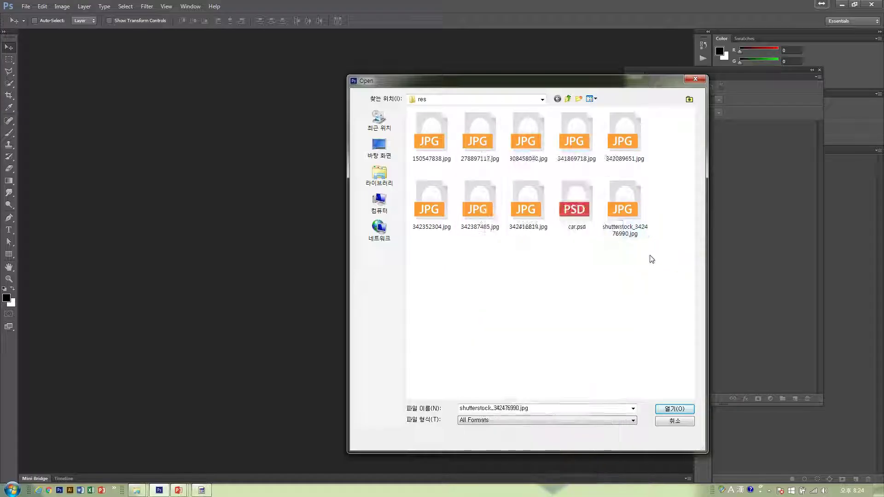
left_click(622, 207)
left_click(663, 409)
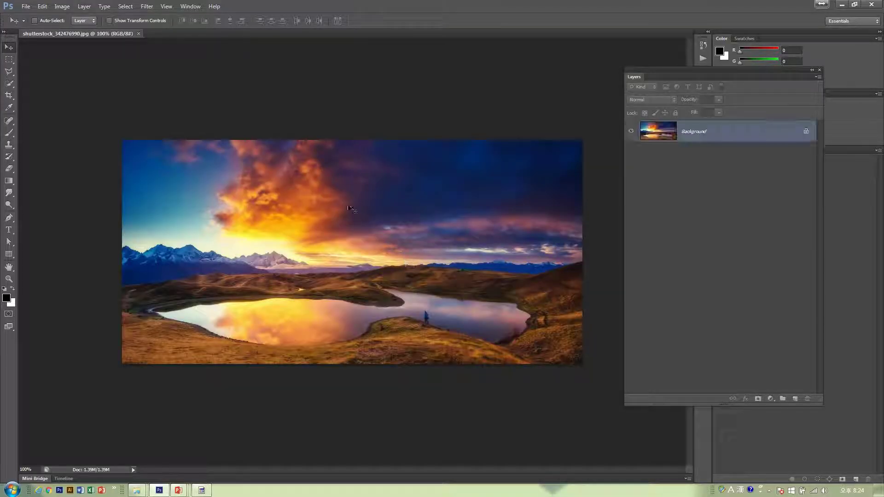
left_click_drag(84, 34, 128, 64)
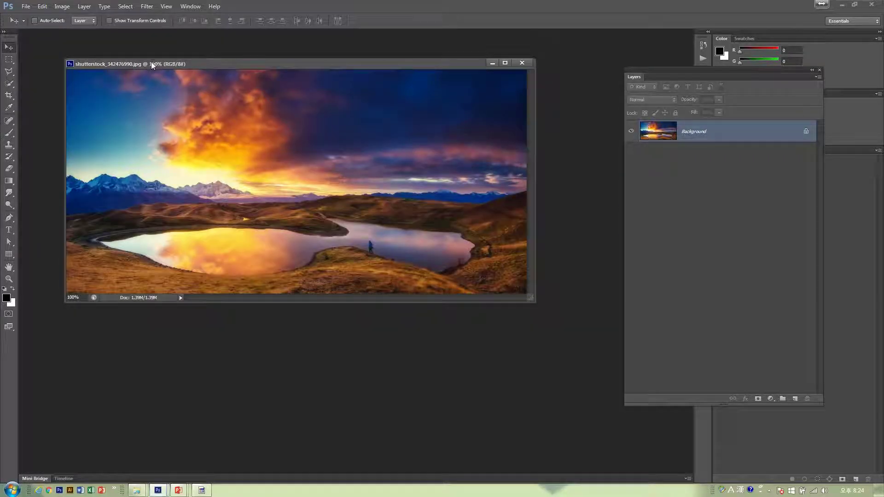
left_click_drag(517, 305, 555, 343)
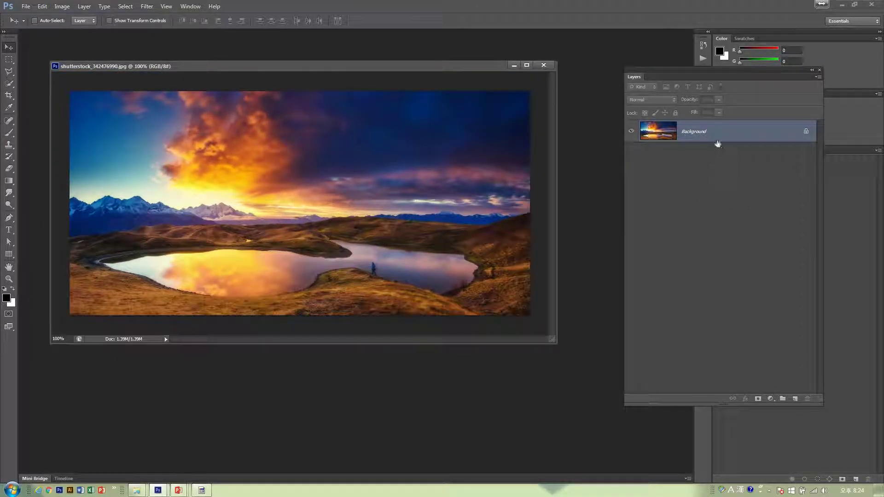
- Add the white text PHOTOSHOP in CentSchbook BT at 36 pt above the snowy mountains
left_click(8, 229)
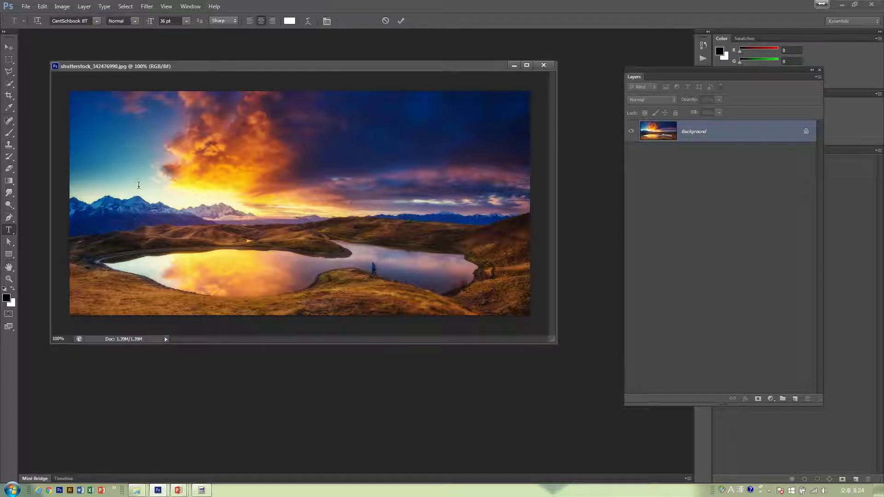
left_click(139, 186)
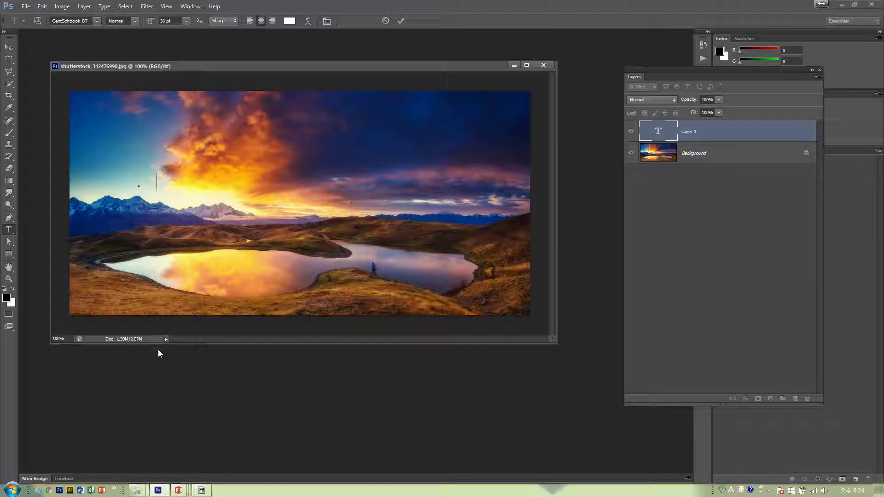
type("PHOTOSHP")
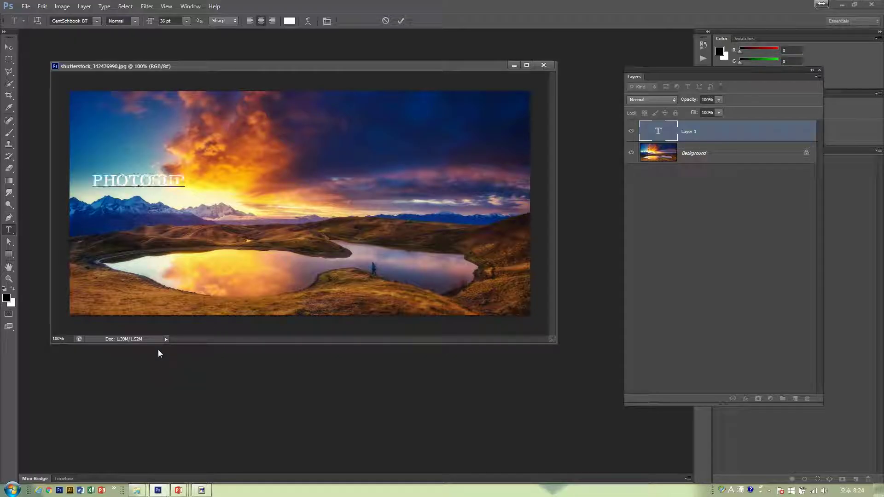
key("BackSpace")
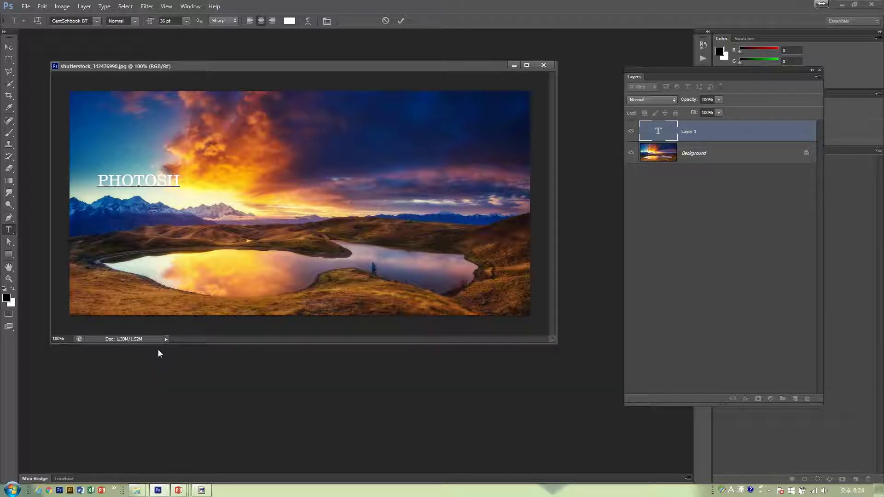
type("OP")
- Set the PHOTOSHOP text to 72 pt and move it to the horizontal centre of the image, just above the horizon
key("ctrl+a")
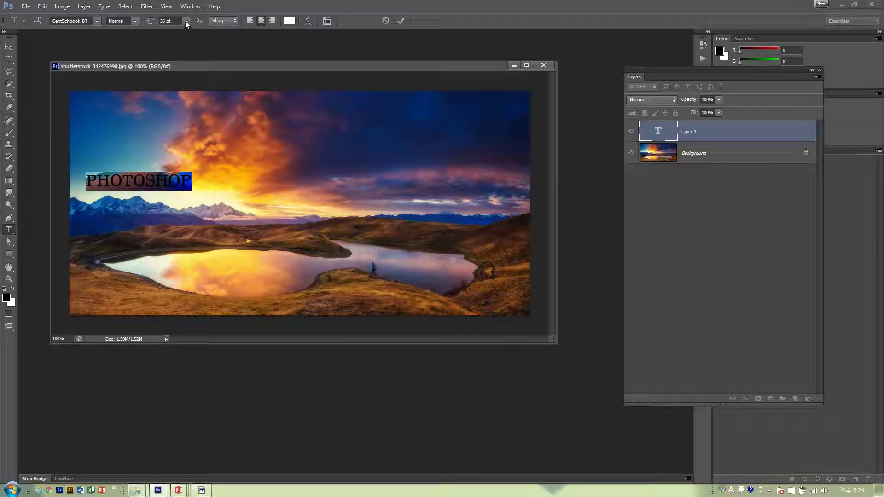
left_click(186, 21)
left_click(181, 174)
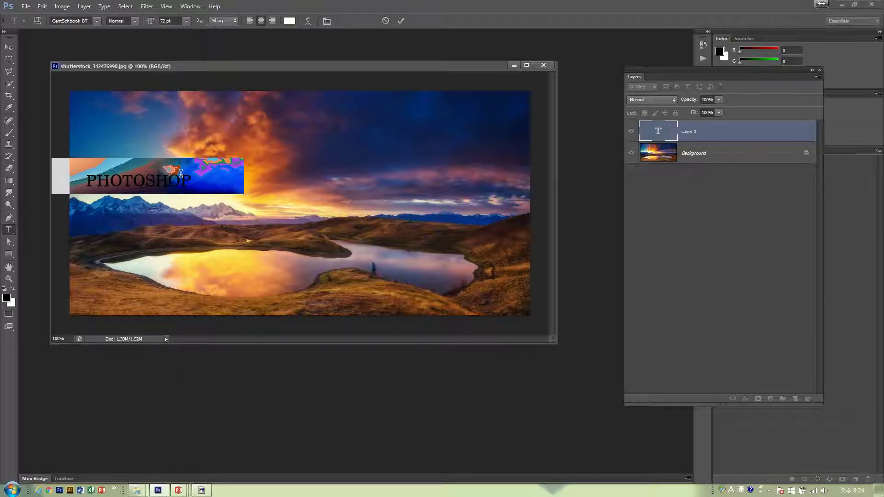
left_click(9, 47)
left_click_drag(146, 153, 314, 162)
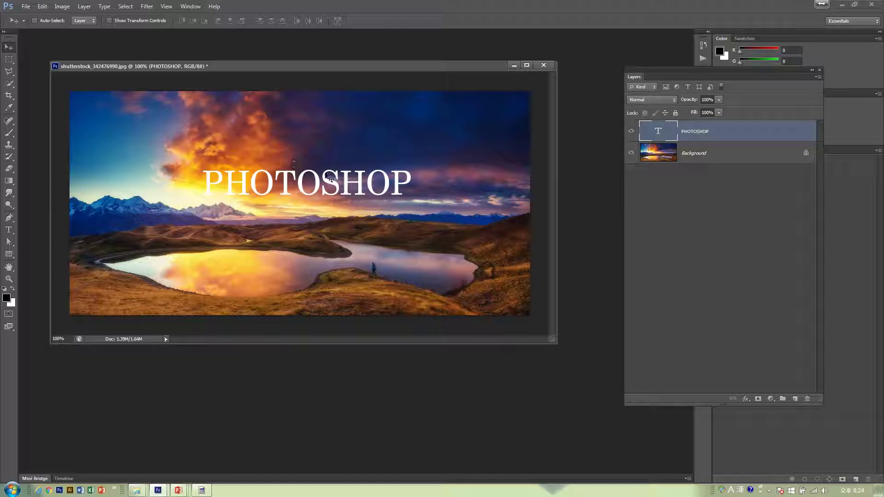
- Duplicate the Background layer and place the copy above the PHOTOSHOP text layer
left_click(747, 156)
left_click(696, 135)
left_click(706, 154)
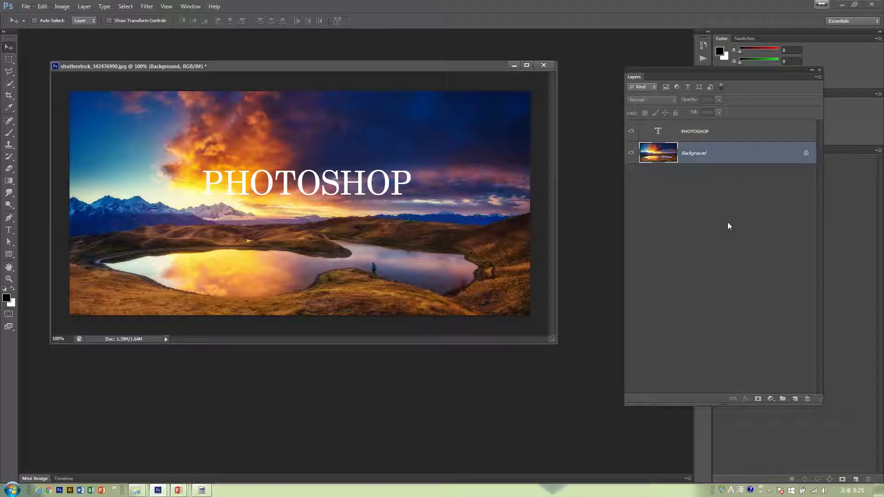
left_click_drag(733, 161, 794, 399)
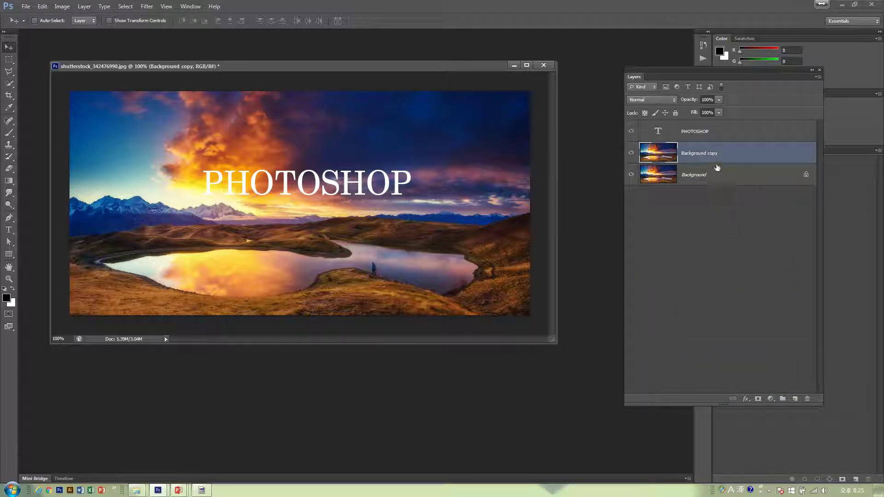
left_click_drag(706, 154, 708, 131)
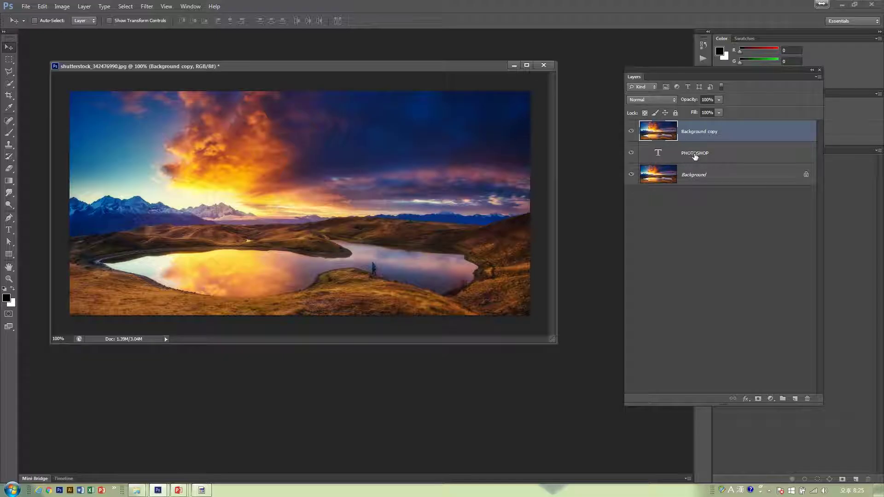
- Hide and reshow the Background copy to check the text beneath, and clip the copy to the PHOTOSHOP text layer
left_click(631, 131)
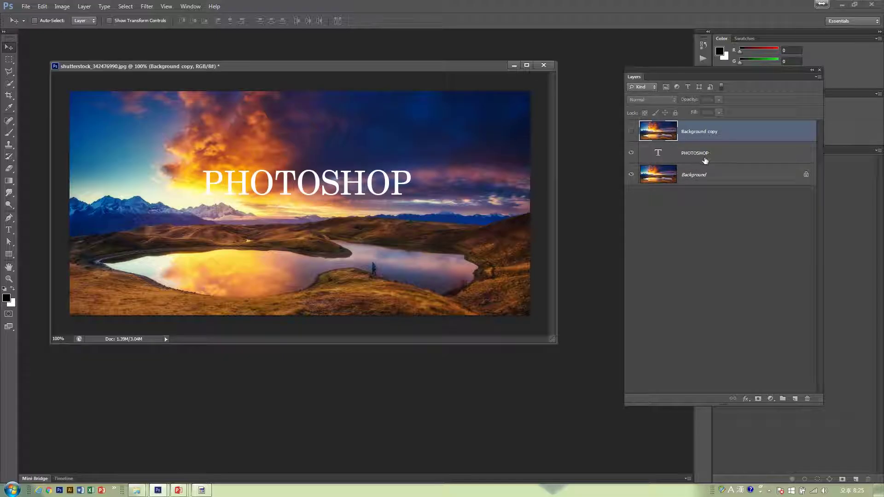
left_click(631, 132)
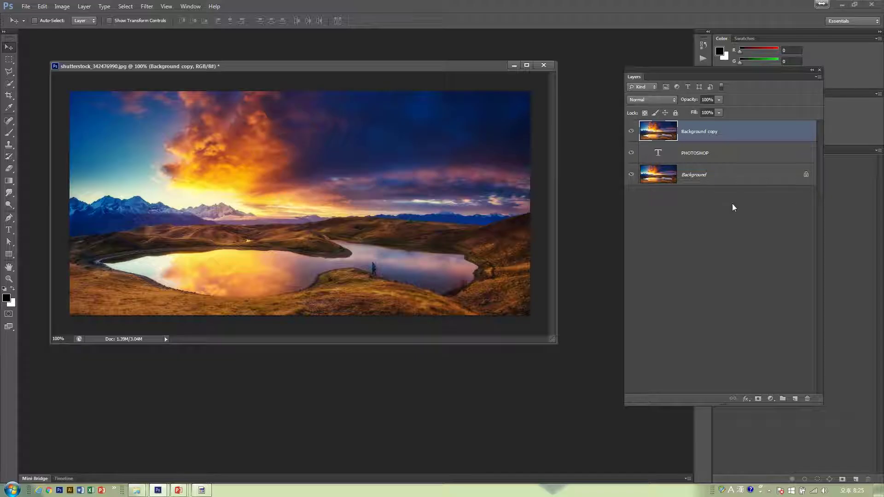
left_click_drag(730, 150, 730, 142)
left_click(730, 142, "alt")
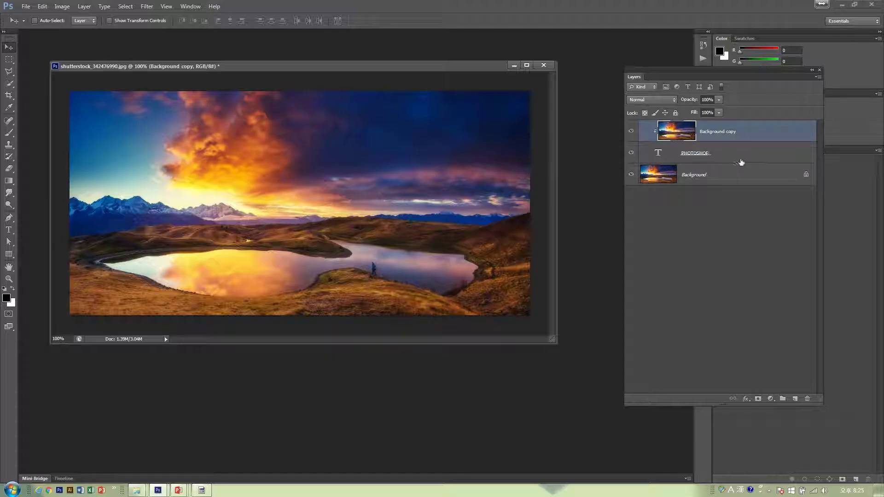
- Add Drop Shadow, Inner Shadow and Outer Glow layer styles with their default settings to the PHOTOSHOP text layer
left_click(756, 158)
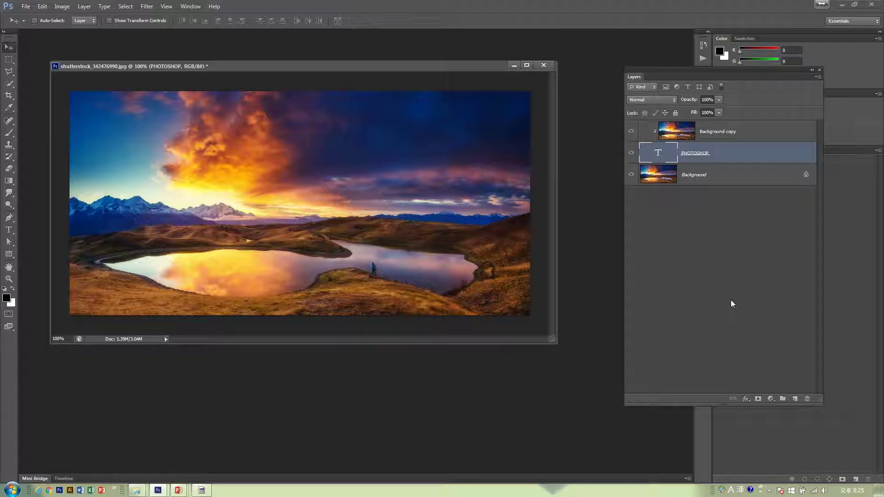
double_click(755, 159)
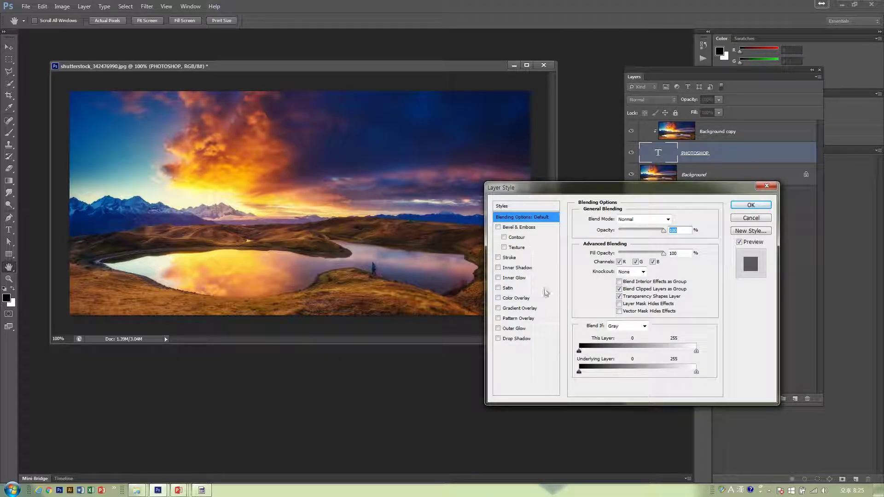
left_click(535, 339)
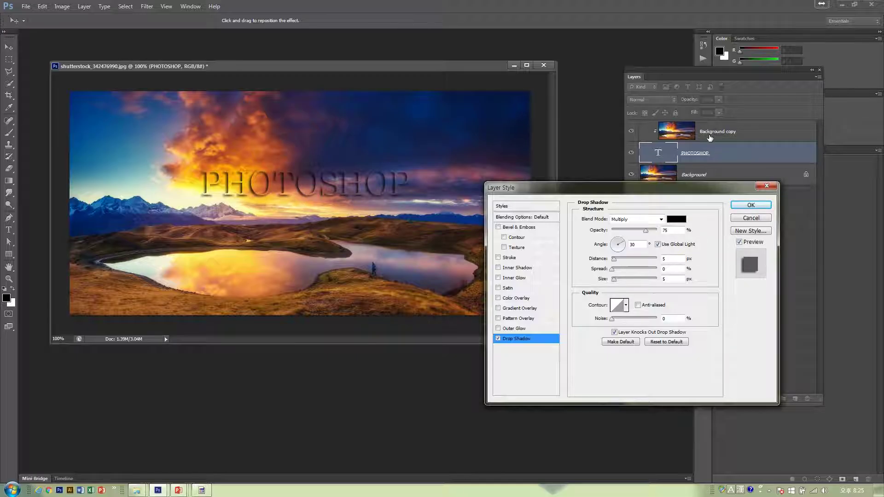
left_click(523, 268)
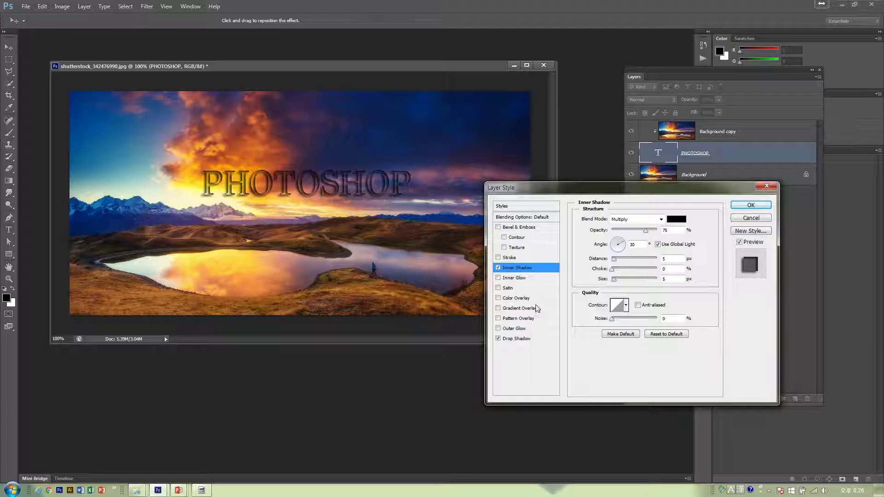
left_click(523, 328)
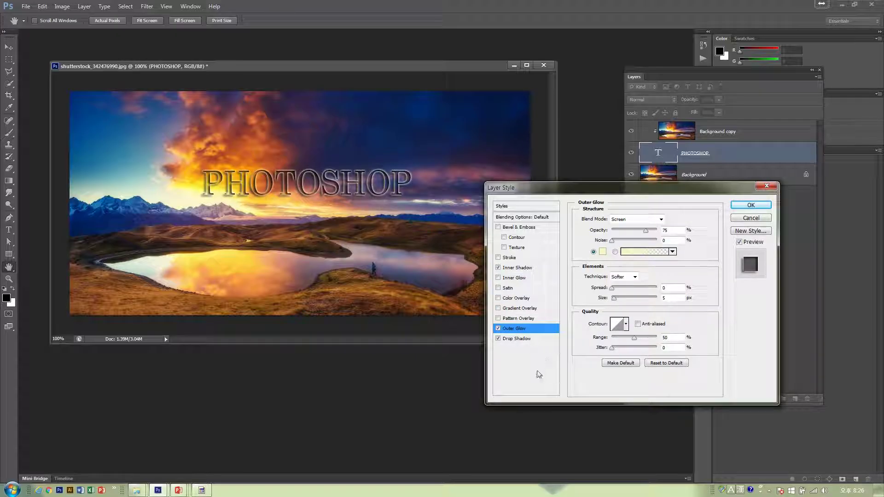
left_click(750, 205)
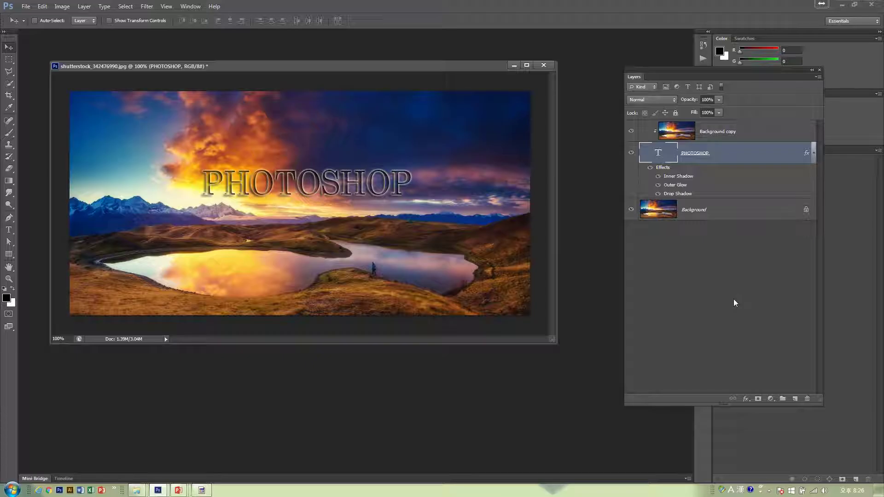
- Check the stamp example on the presentation slide and create a new white RGB document of 700 x 600 pixels at 72 pixels/inch
key("alt+Tab")
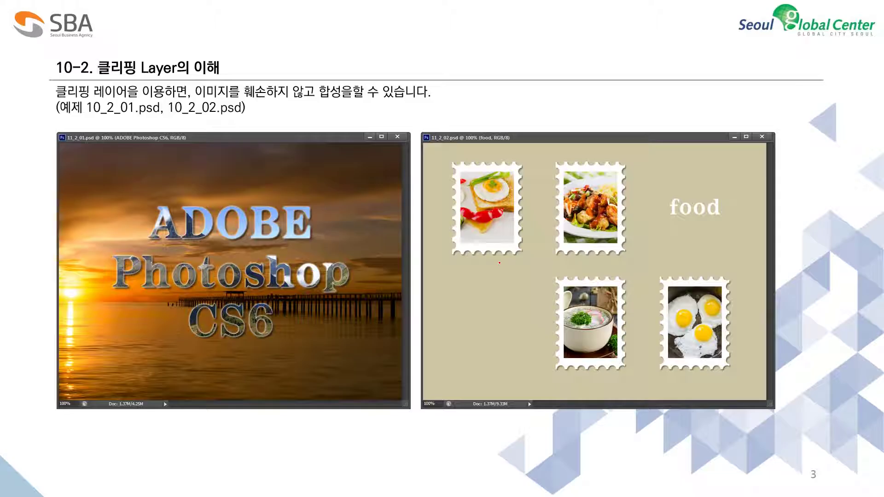
key("alt+Tab")
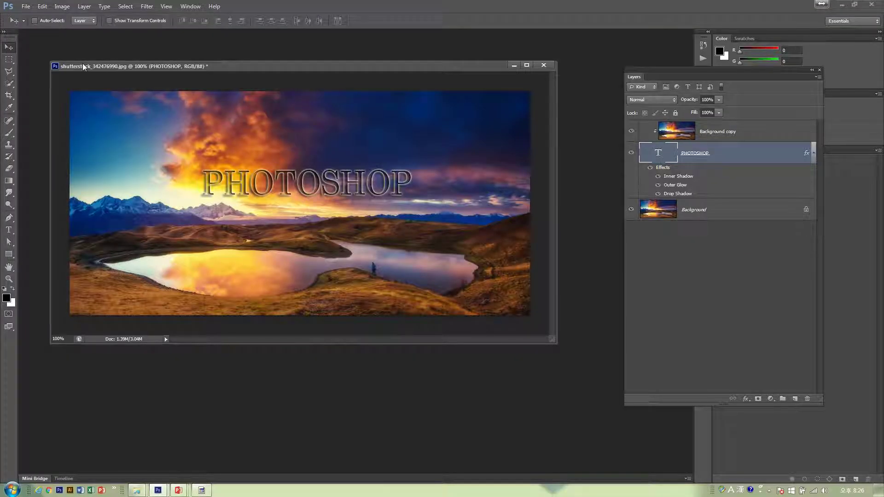
left_click(9, 59)
left_click(26, 7)
key("Escape")
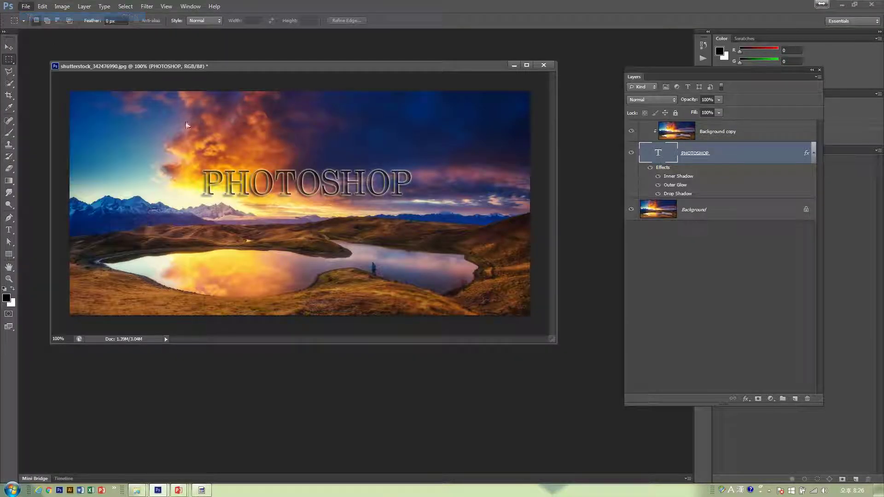
key("ctrl+n")
double_click(432, 174)
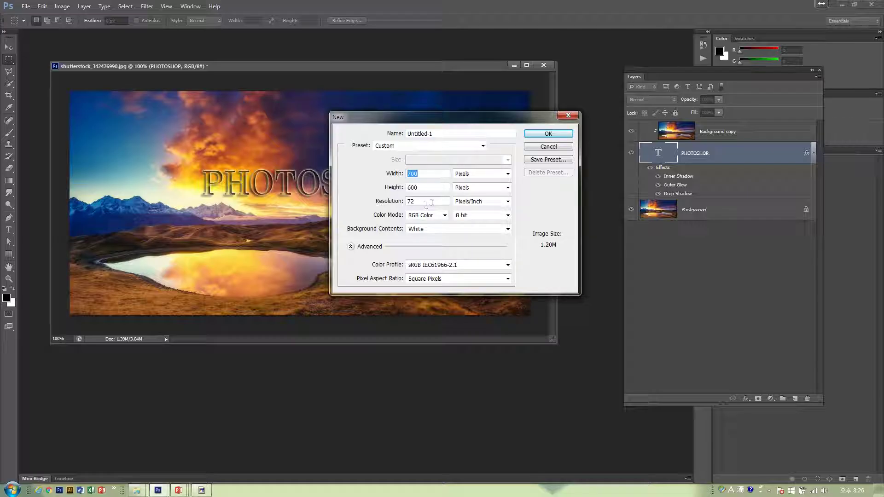
left_click(548, 133)
left_click_drag(276, 77, 268, 109)
- Close the sunset photo without saving it, and reposition and enlarge the new document's window
left_click(543, 65)
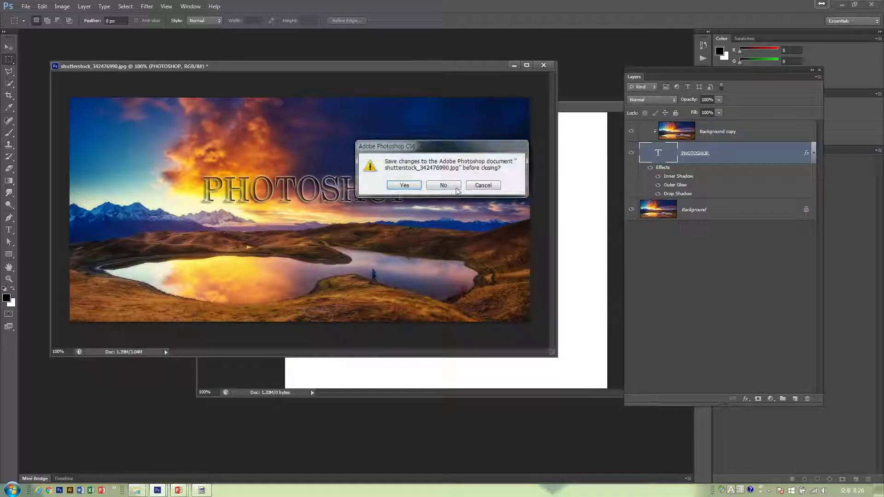
left_click(455, 187)
left_click_drag(388, 104, 280, 91)
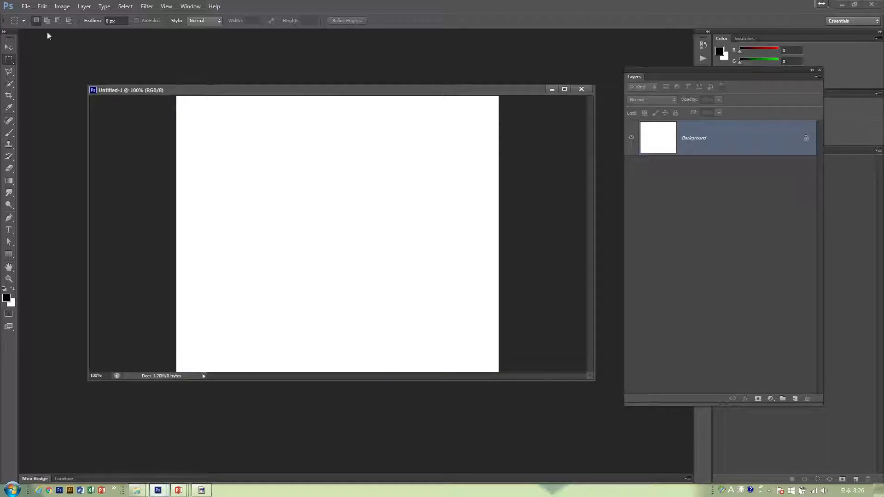
left_click(25, 6)
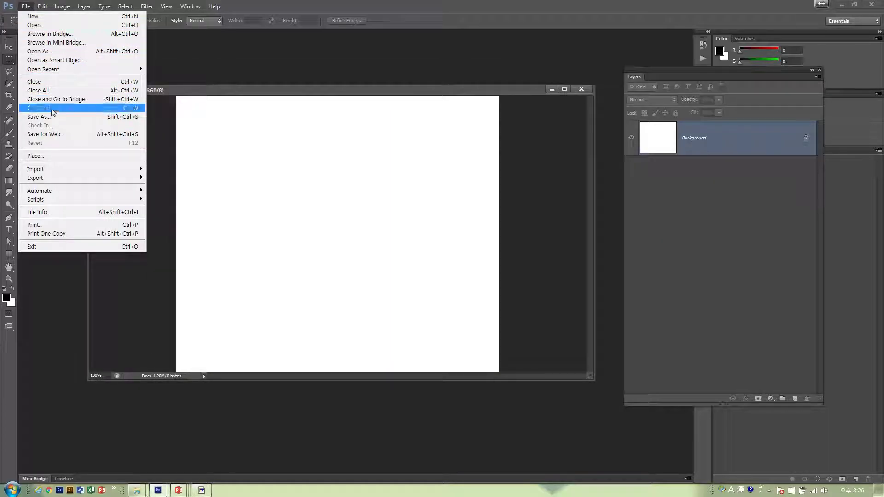
mouse_move(41, 6)
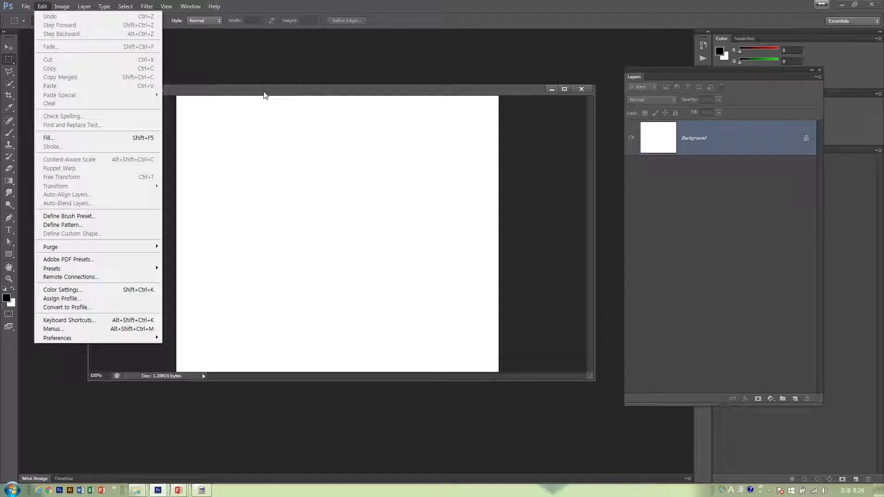
left_click(264, 95)
left_click_drag(224, 382, 219, 420)
- Set the foreground colour to olive green a6ab1c and fill the Background layer with it at 100% opacity
left_click(7, 299)
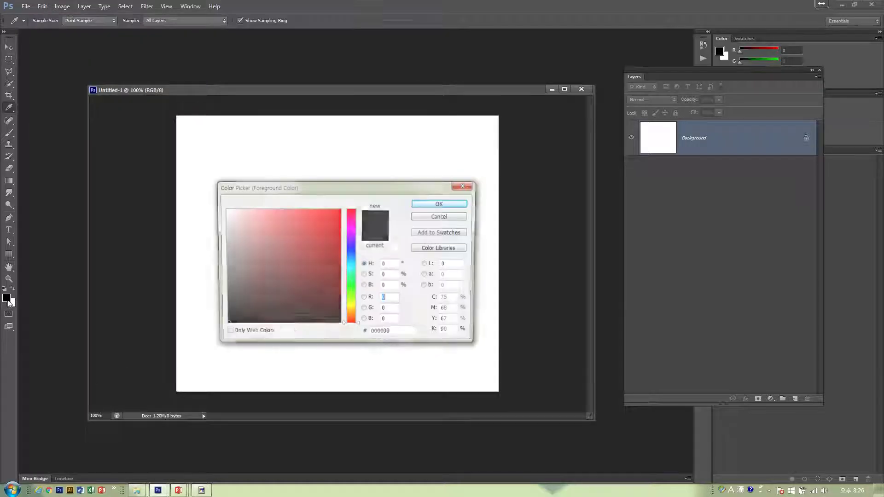
left_click(353, 306)
left_click(321, 247)
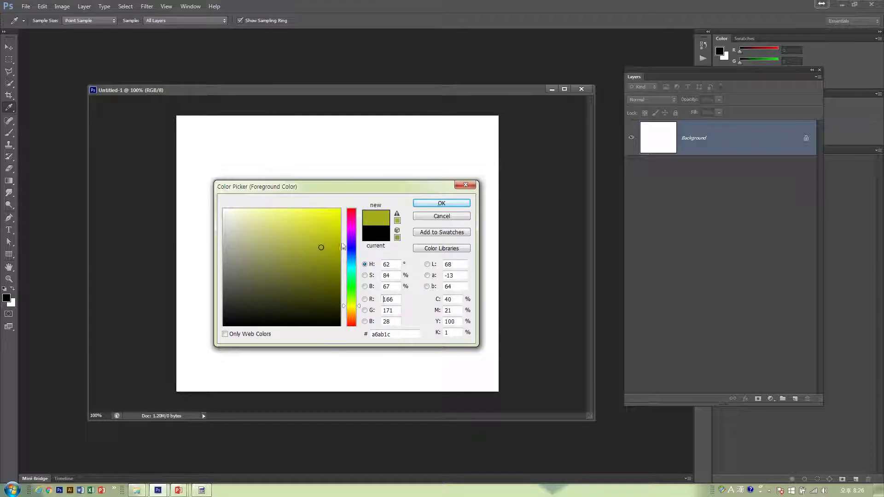
left_click(441, 203)
key("m")
left_click(42, 6)
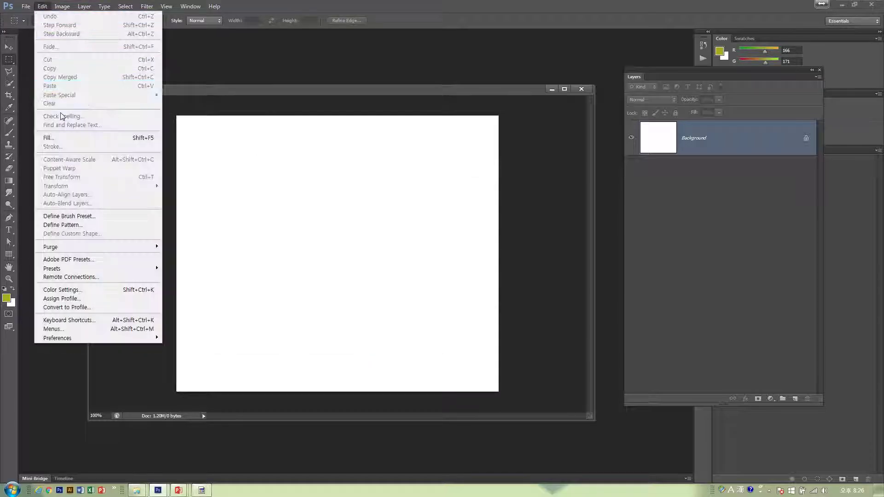
left_click(59, 138)
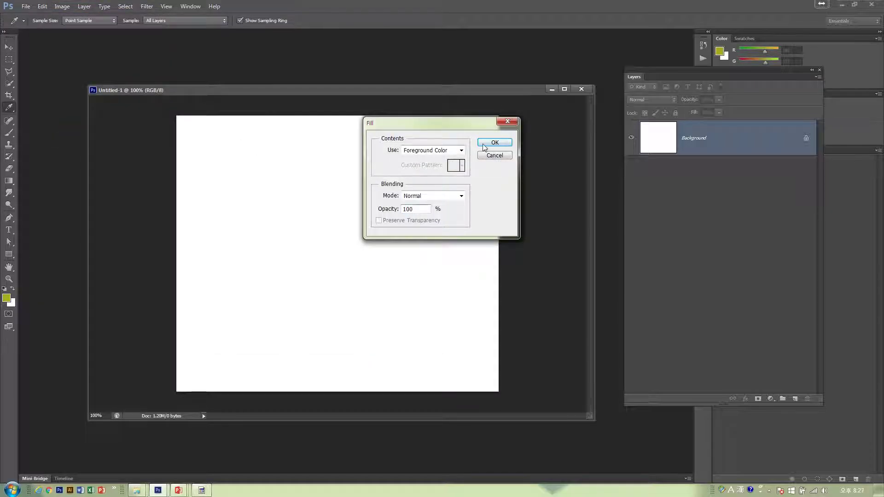
left_click(494, 143)
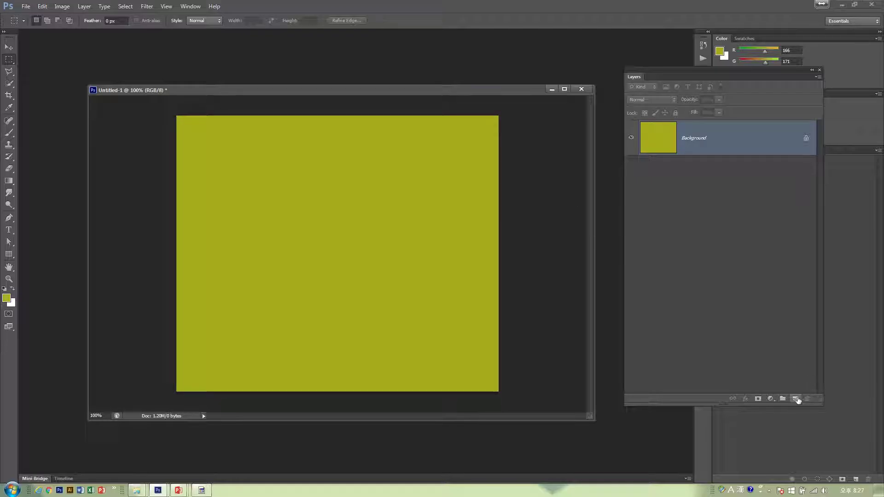
- On a new layer, draw an upright rectangular selection near the canvas's upper-left corner, fill it with the white background colour and deselect
left_click(796, 399)
left_click_drag(213, 144, 286, 248)
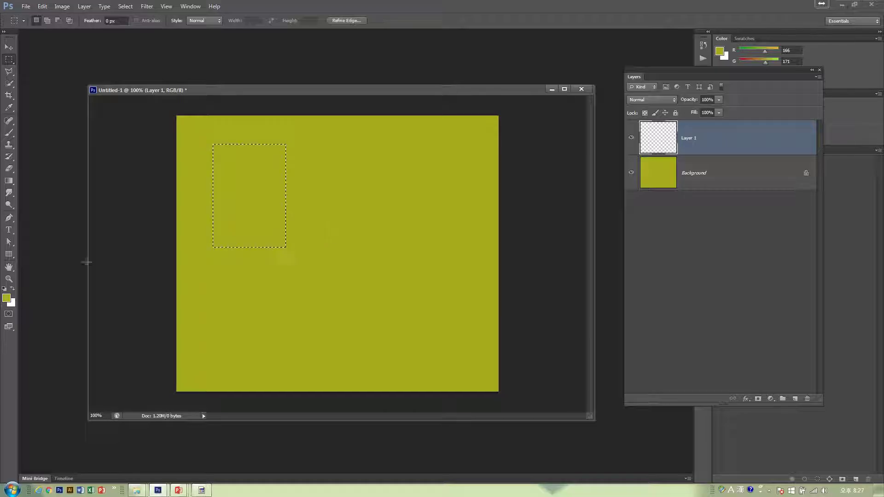
left_click(42, 7)
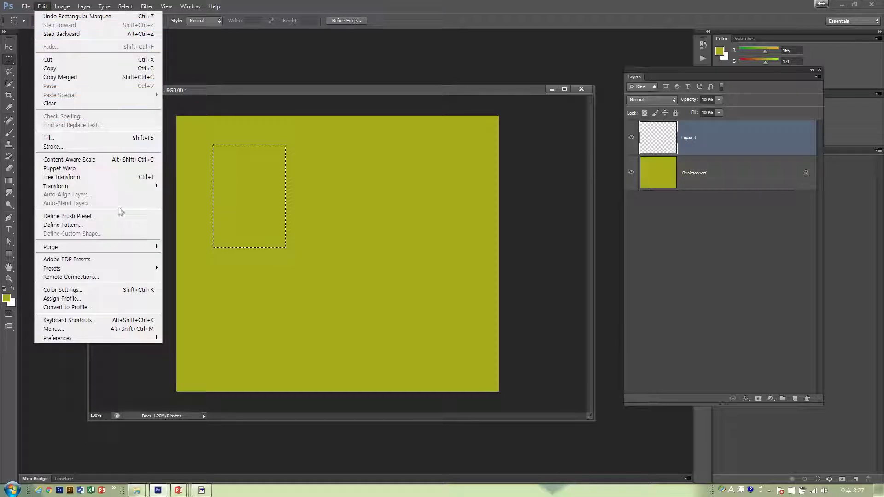
left_click(117, 138)
left_click(453, 150)
left_click(440, 164)
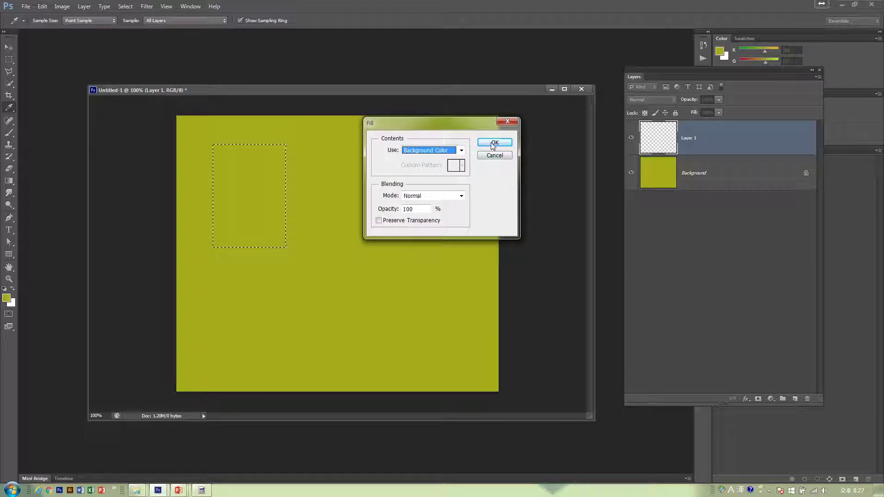
key("Return")
key("ctrl+d")
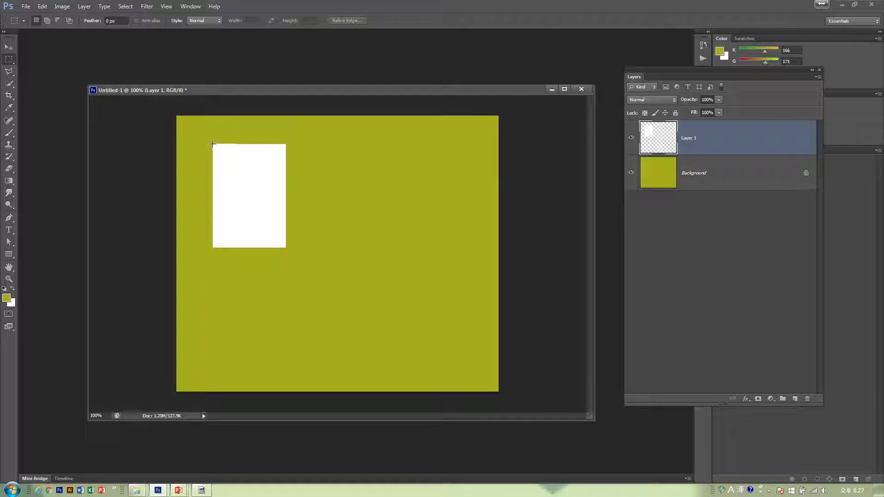
- Cut five small round notches along each of the white rectangle's upper and lower edges with the Elliptical Marquee, and deselect
left_click(220, 144)
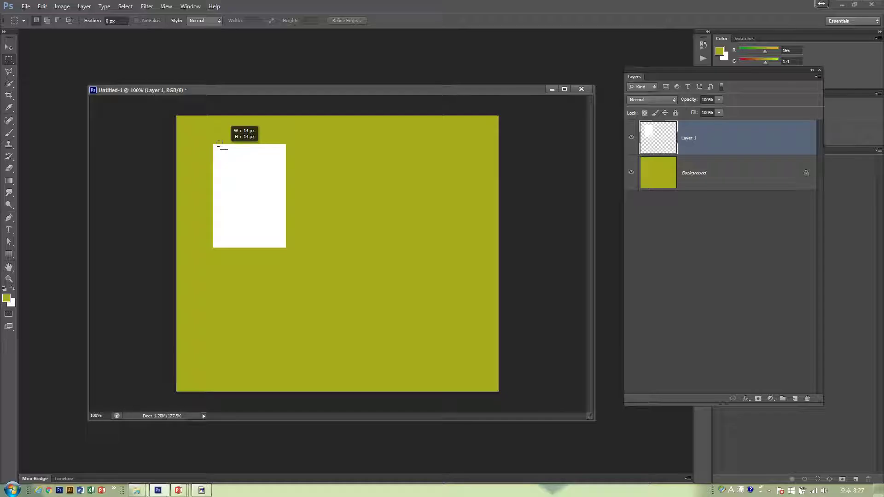
left_click_drag(15, 60, 35, 68)
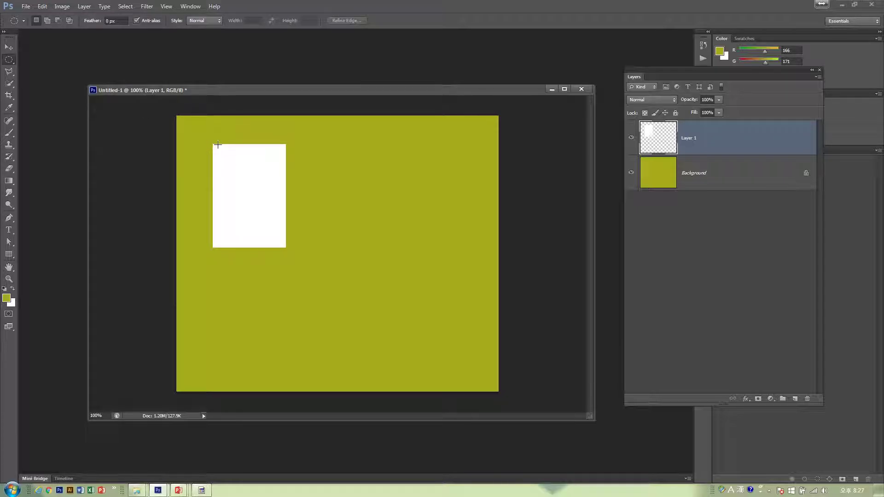
left_click_drag(219, 145, 224, 148)
left_click_drag(223, 145, 220, 250)
key("Delete")
key("Delete")
key("Delete")
key("Delete")
key("Delete")
key("Delete")
key("ctrl+d")
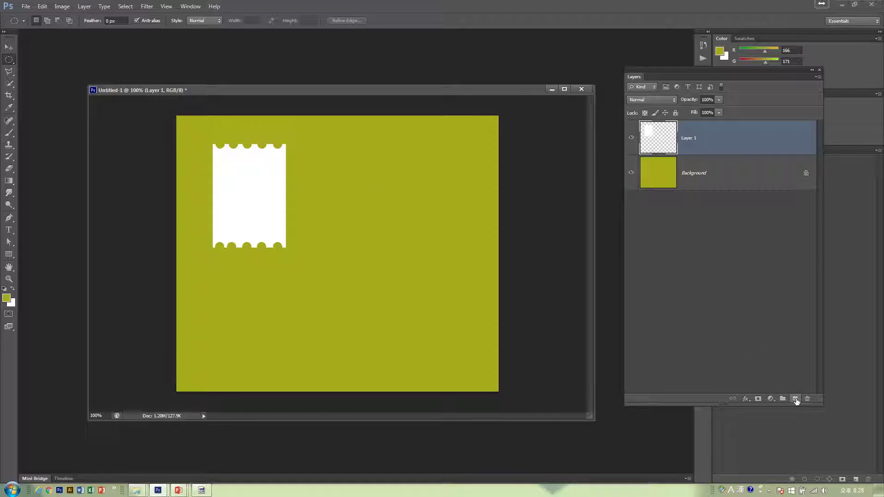
- Add a new layer above the stamp and make a rectangular selection inside it, leaving a white border all around
left_click(794, 399)
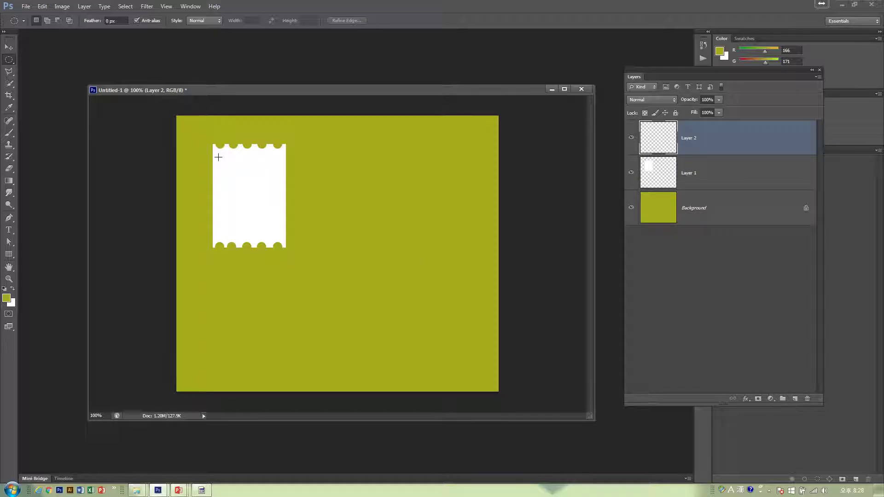
left_click_drag(218, 157, 259, 205)
right_click(16, 61)
left_click(46, 58)
left_click(212, 161)
left_click_drag(220, 159, 276, 234)
- Set the foreground colour to black 000000, fill the selection inside the stamp with it and deselect
left_click(6, 298)
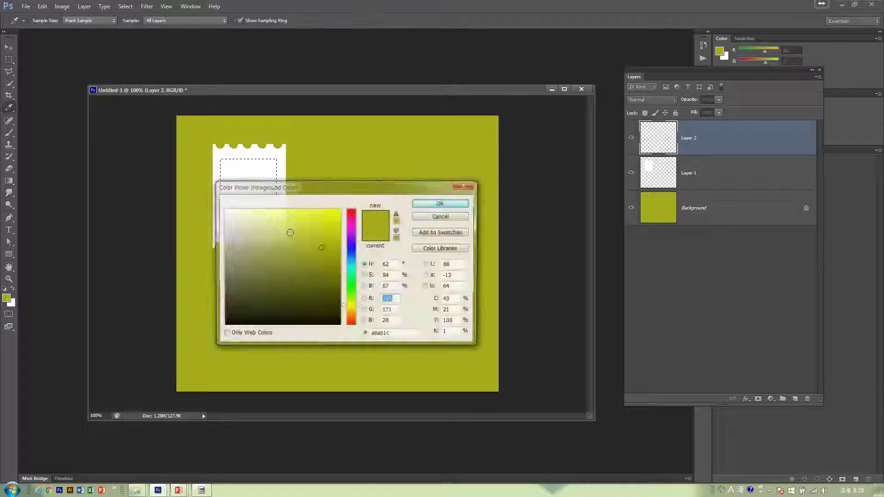
left_click(224, 325)
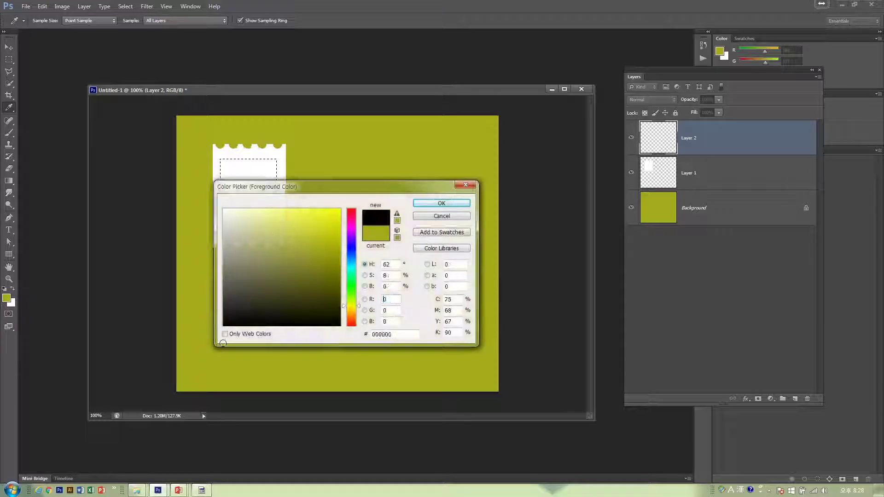
left_click(418, 203)
left_click(42, 6)
left_click(69, 140)
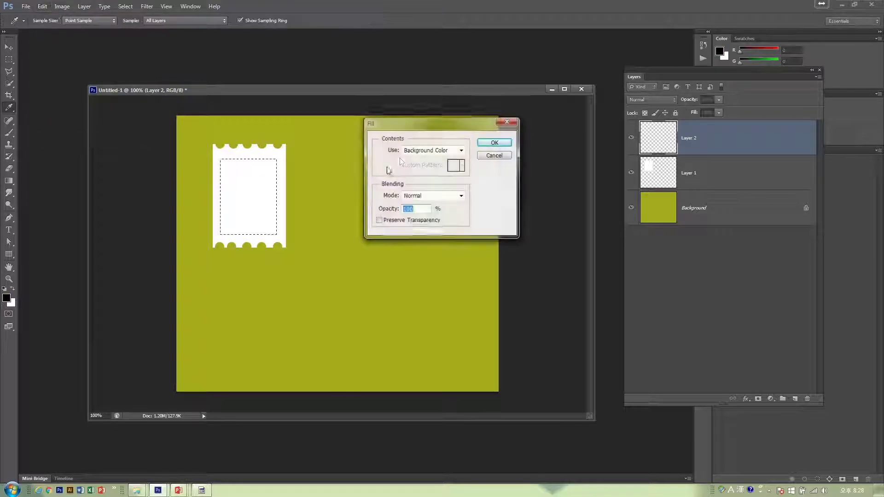
left_click(433, 150)
left_click(423, 157)
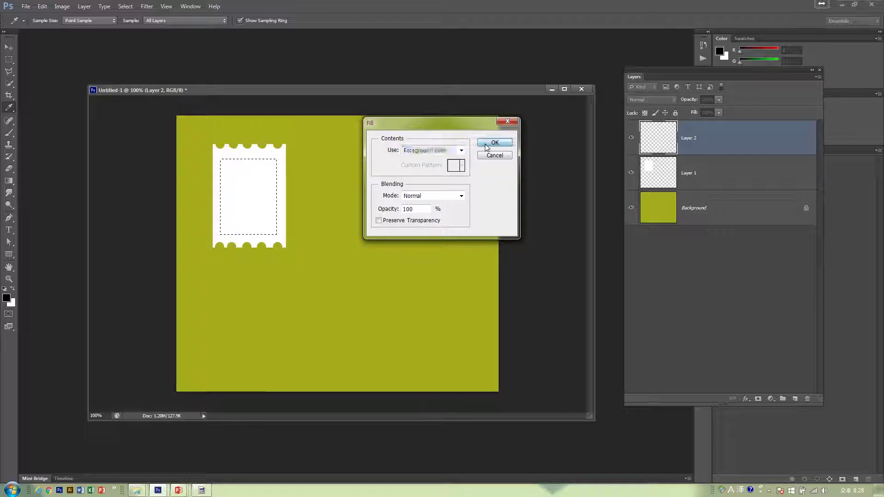
left_click(494, 142)
key("ctrl+d")
key("m")
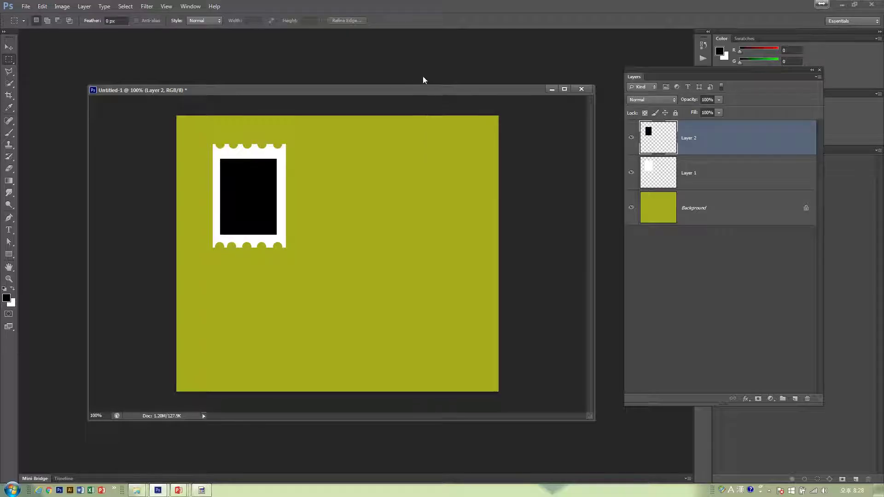
- Preview photos in the res folder, open the fried-egg photo 150547838.jpg and move its window clear of the stamp
key("ctrl+o")
left_click(576, 138)
right_click(576, 138)
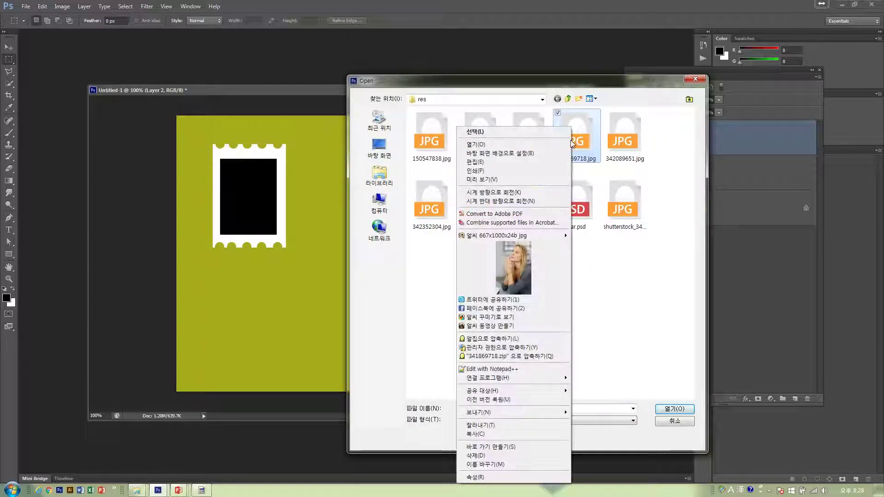
right_click(441, 143)
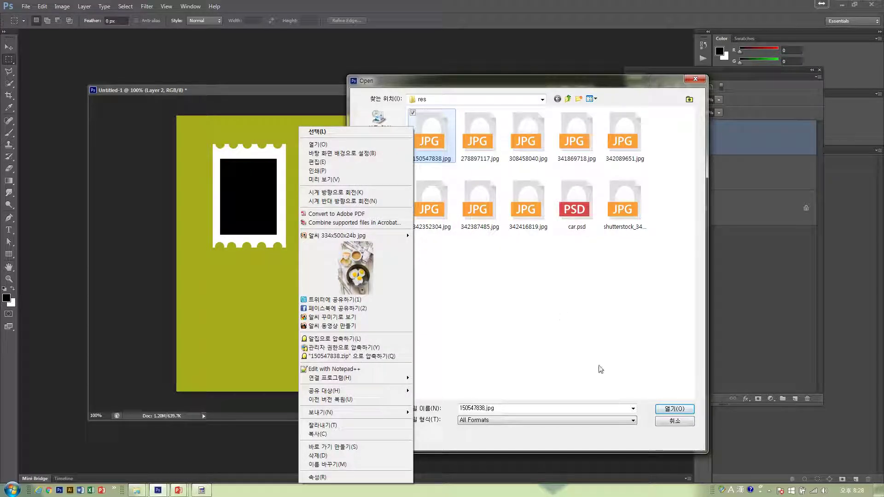
left_click(662, 409)
left_click_drag(269, 101, 441, 221)
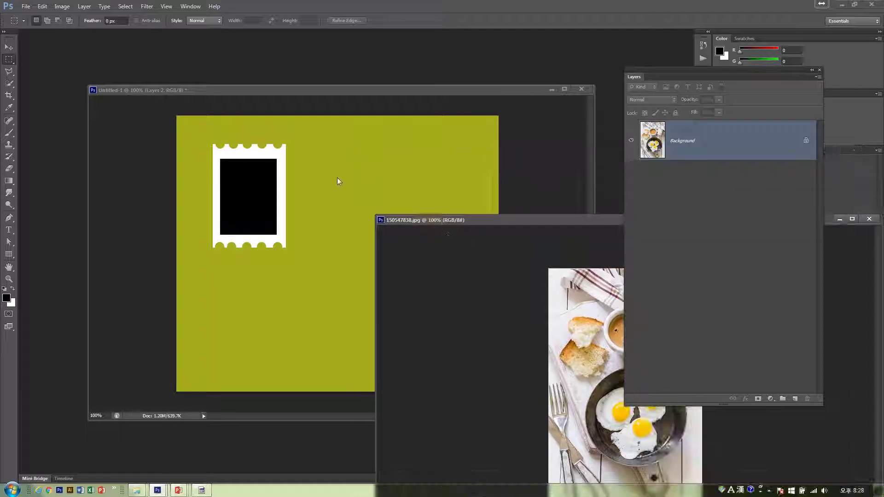
- Move the fried-egg photo into the stamp document, close its source file and place it beside the stamp
left_click(9, 48)
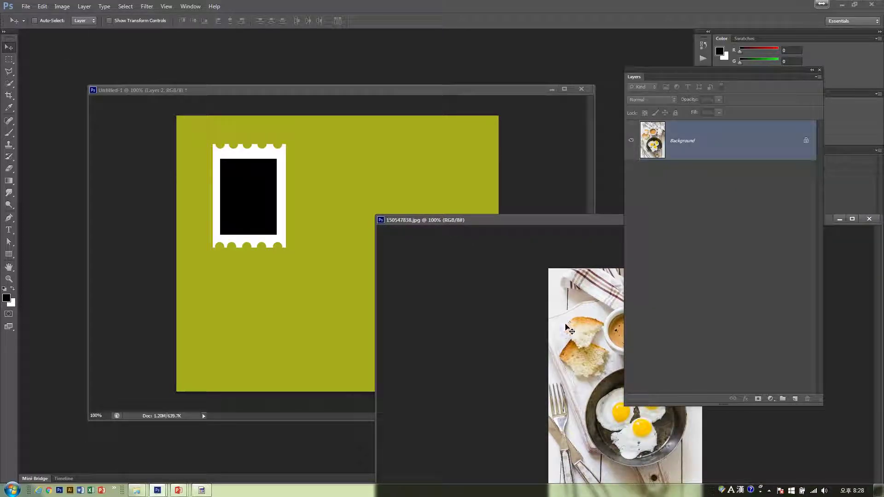
left_click_drag(584, 341, 282, 233)
left_click(608, 349)
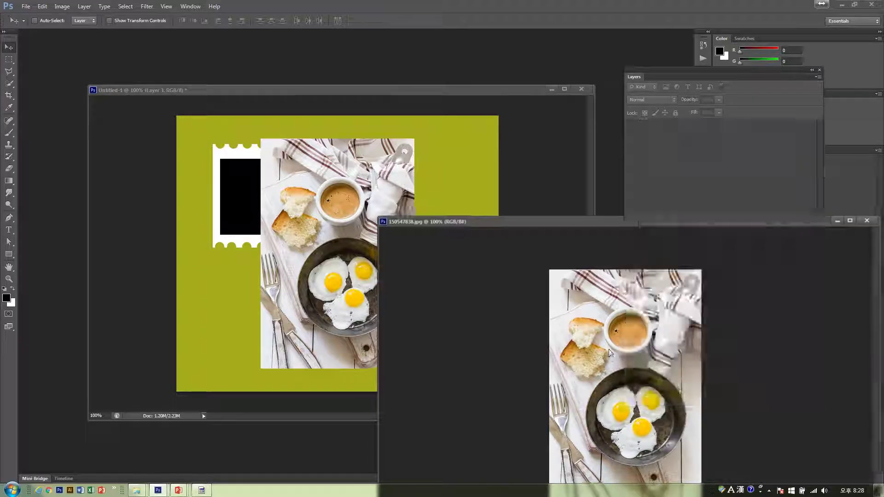
key("ctrl+w")
left_click_drag(330, 261, 254, 227)
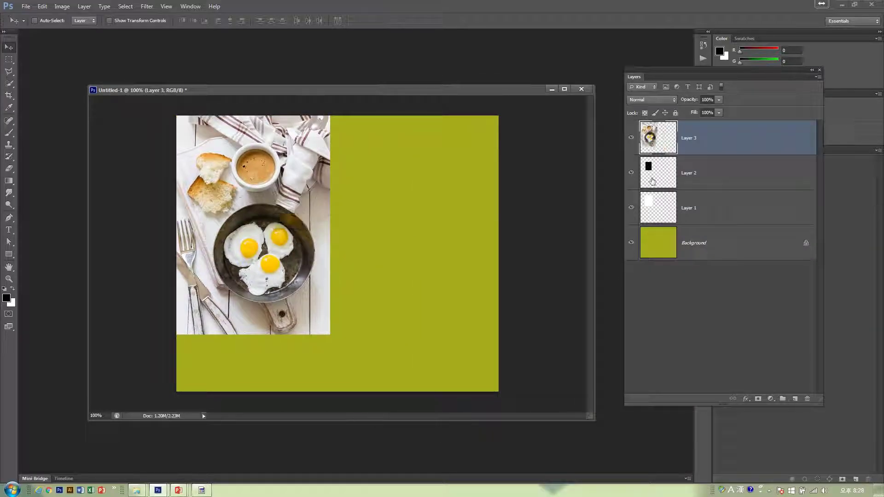
left_click_drag(349, 198, 447, 220)
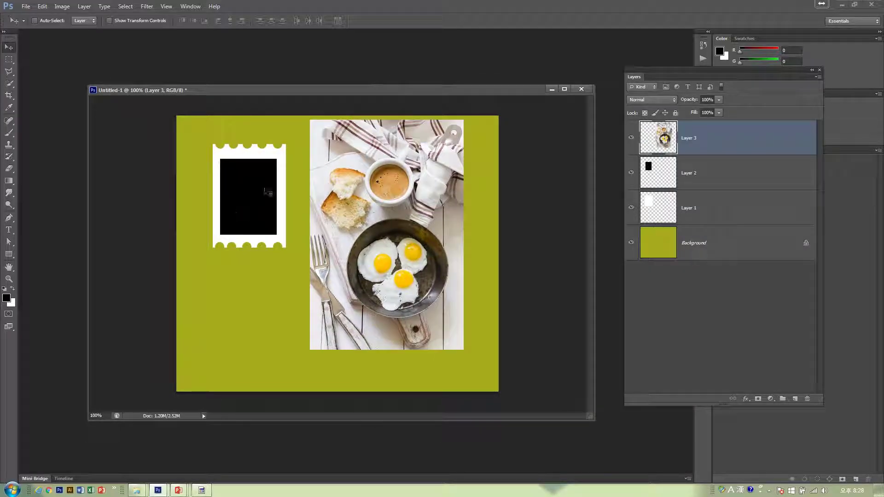
- Nudge the black rectangle slightly up and to the right so it sits centred within the stamp's white border
left_click(254, 203, "ctrl")
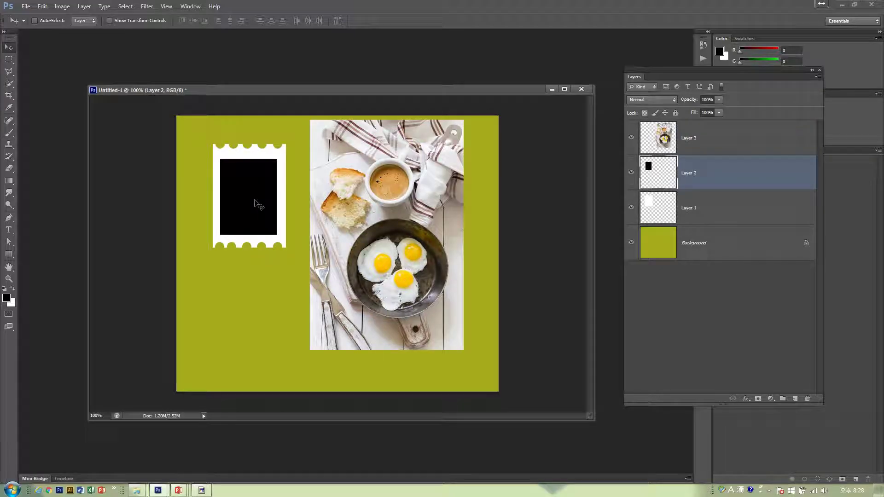
key("Up")
key("Up")
key("Up")
key("Right")
key("Right")
key("Right")
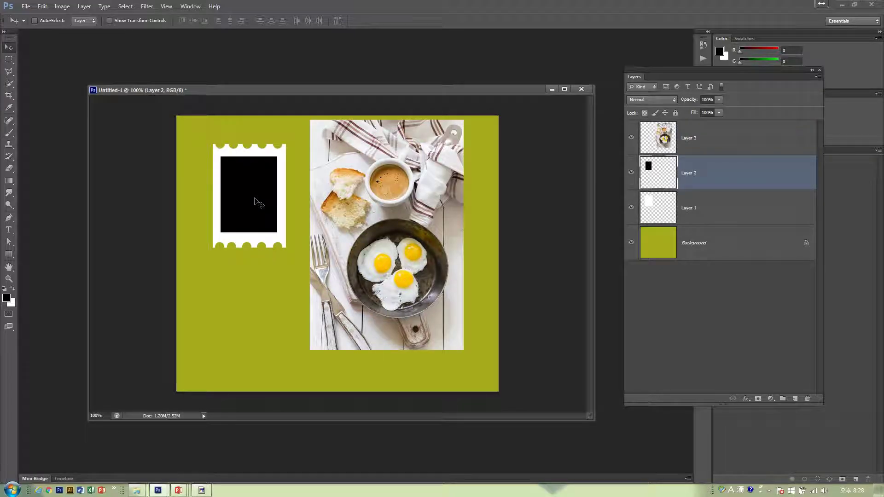
key("Left")
- Clip the fried-egg photo layer to the black rectangle layer and move the photo over the stamp
left_click(695, 153)
left_click_drag(704, 152, 722, 192)
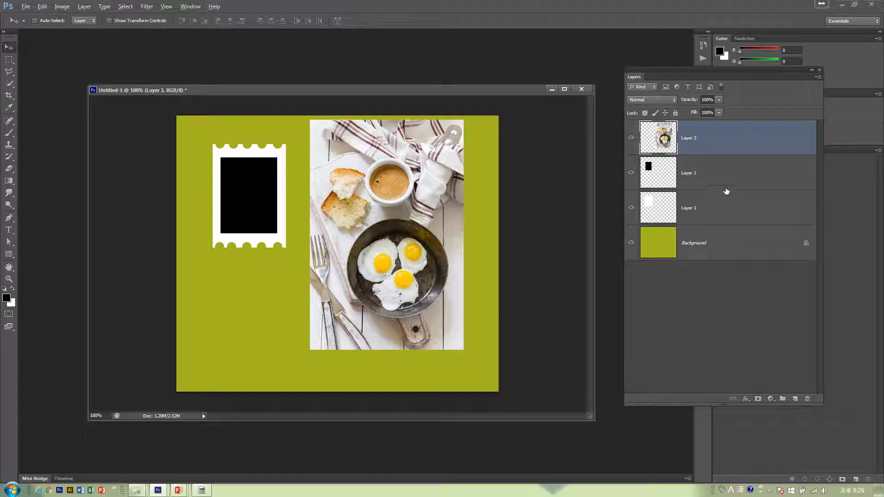
left_click_drag(724, 171, 723, 155)
left_click(726, 153, "alt")
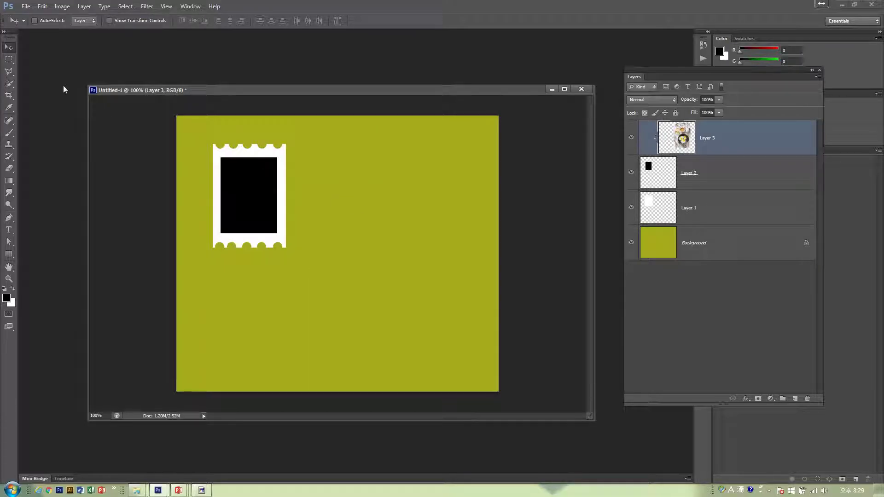
left_click_drag(403, 256, 282, 270)
left_click_drag(257, 207, 257, 212)
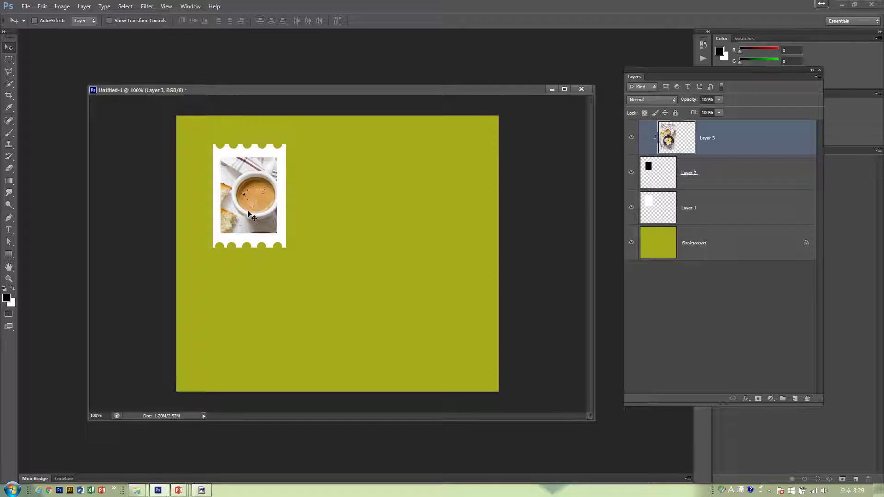
- Scale the clipped photo to 48.80% with Free Transform and position it so the cup and eggs fill the stamp
left_click(43, 7)
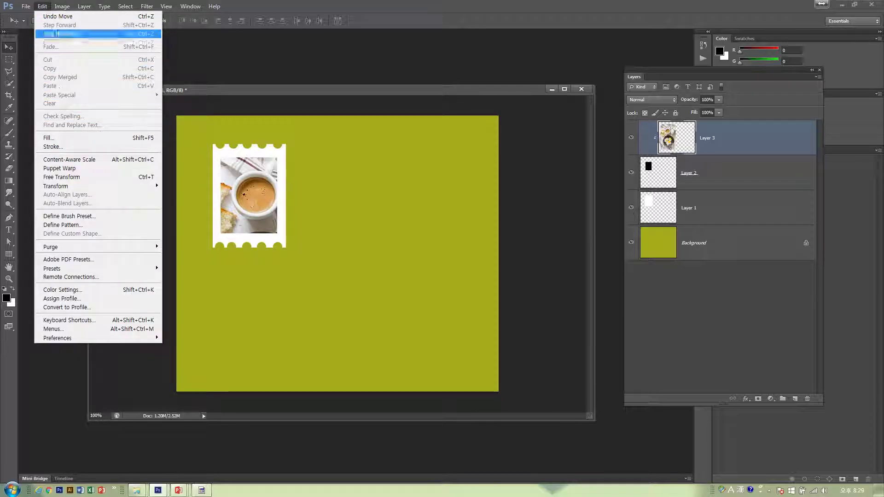
left_click(60, 177)
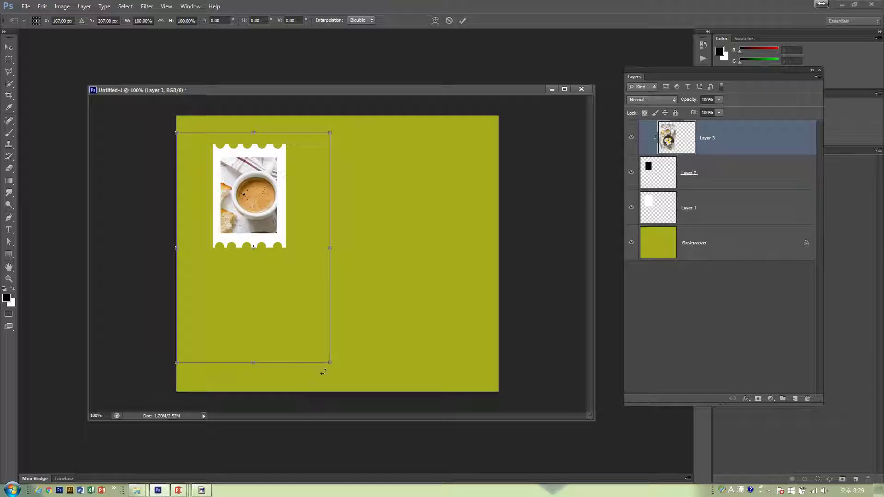
left_click_drag(329, 362, 290, 303)
left_click_drag(263, 275, 262, 223)
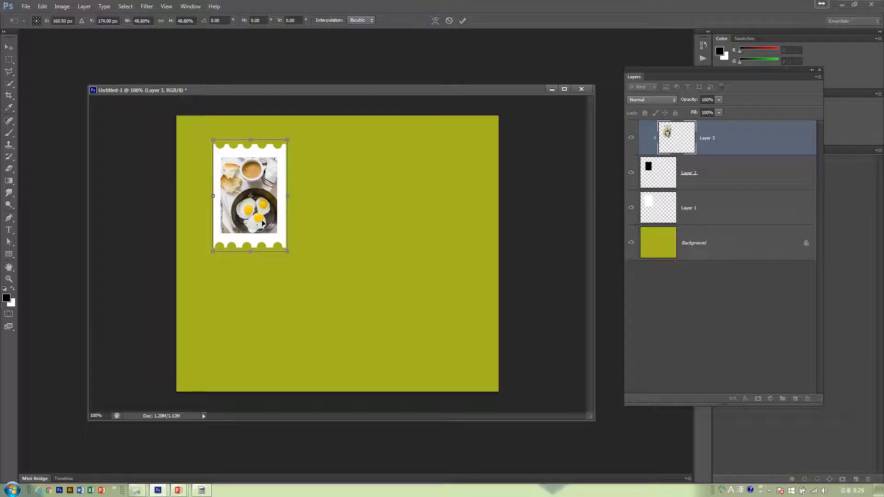
key("Return")
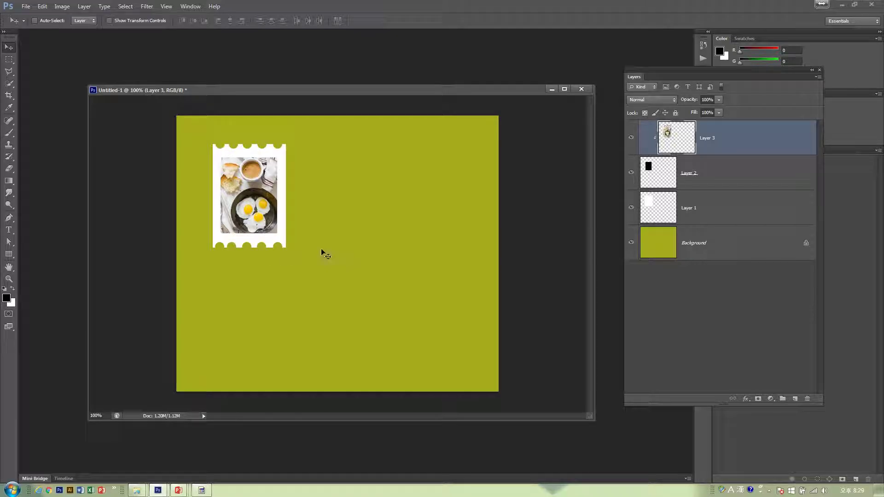
- Duplicate the three stamp layers together to the lower right of the first stamp, and select the copied photo layer
left_click(702, 214, "shift")
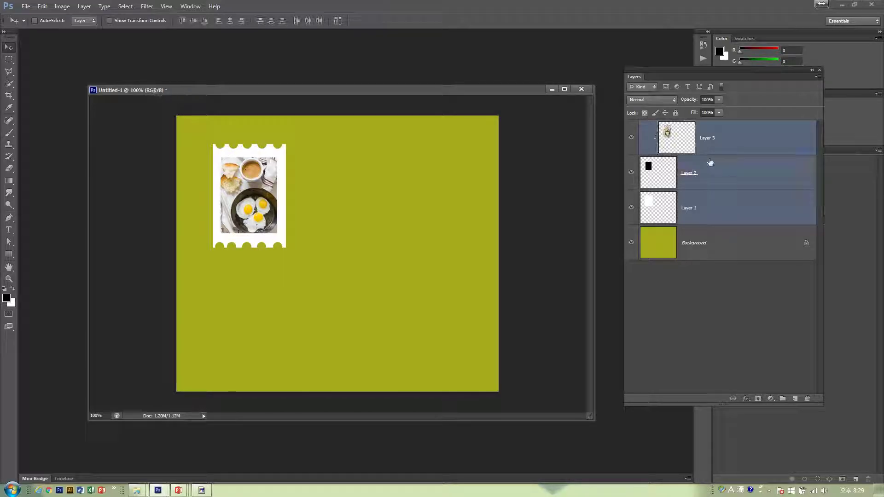
left_click_drag(292, 215, 395, 271, "alt")
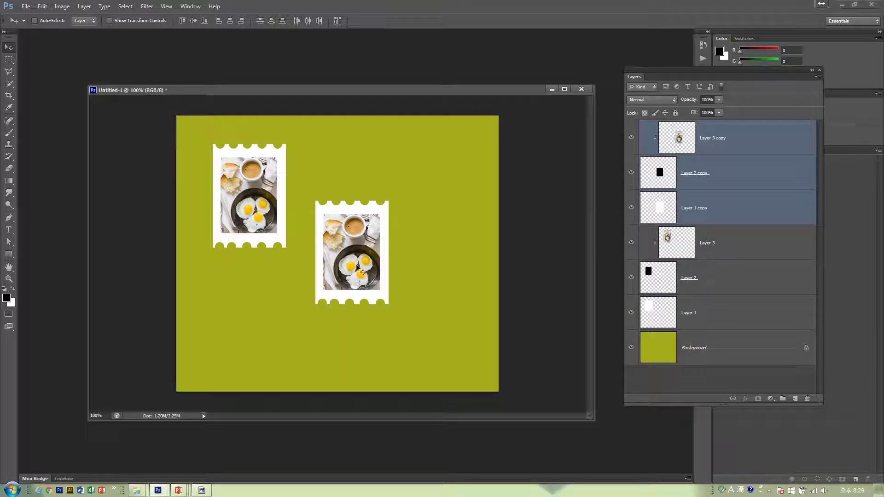
left_click(752, 142)
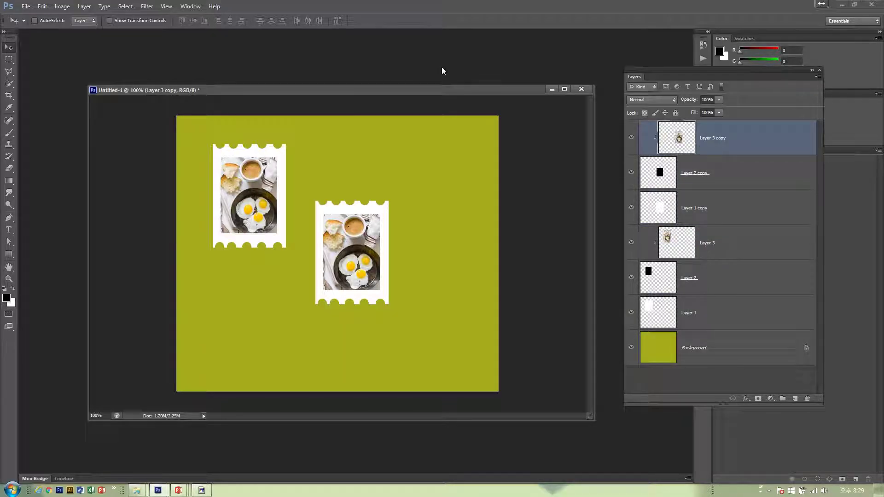
- Open the sunset photo shutterstock_342476990.jpg from the res folder and move its window clear of the stamps
key("ctrl+o")
left_click(624, 198)
right_click(626, 197)
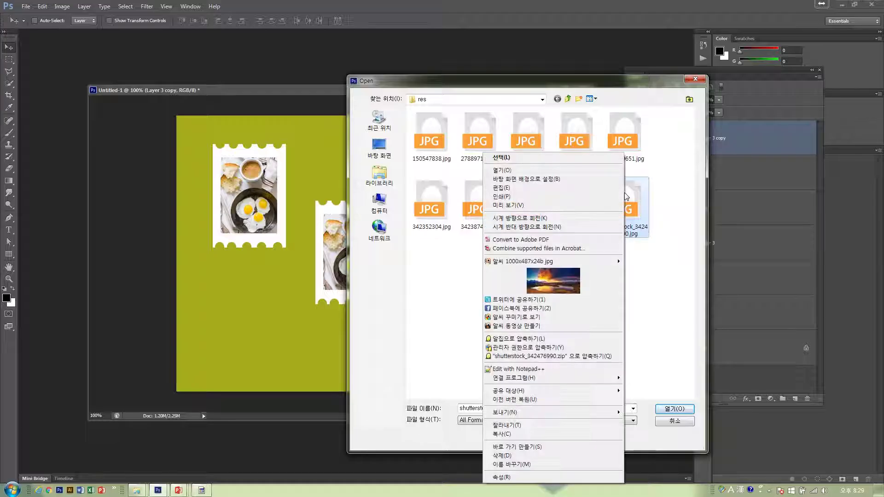
left_click(647, 211)
left_click(673, 408)
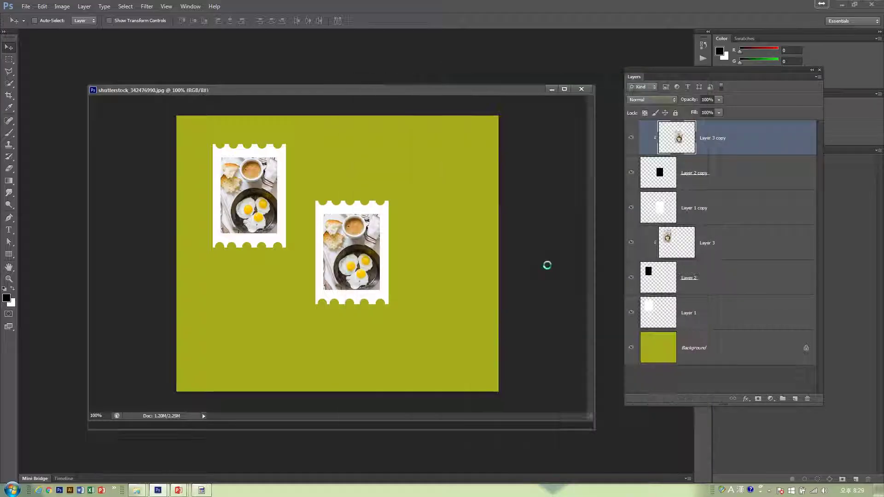
left_click_drag(273, 98, 510, 235)
- Place the sunset photo over the second stamp as a clipped layer and close its source file
left_click_drag(511, 314, 352, 260)
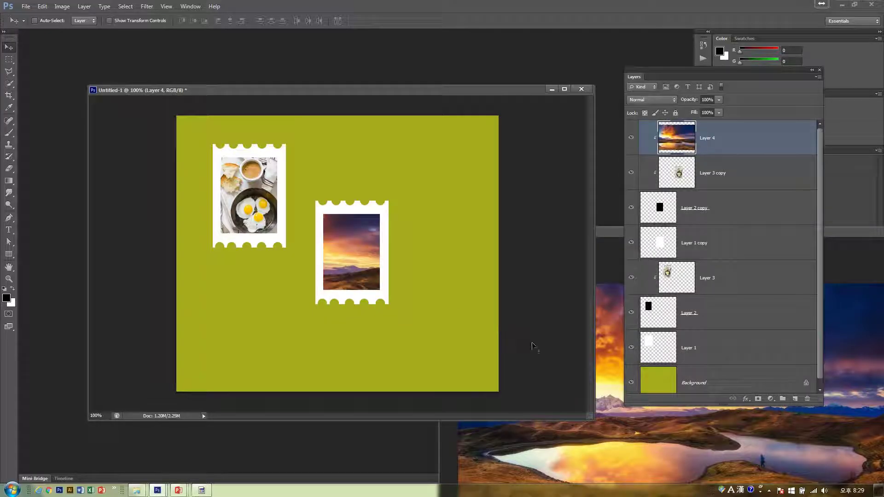
left_click(569, 437)
key("ctrl+w")
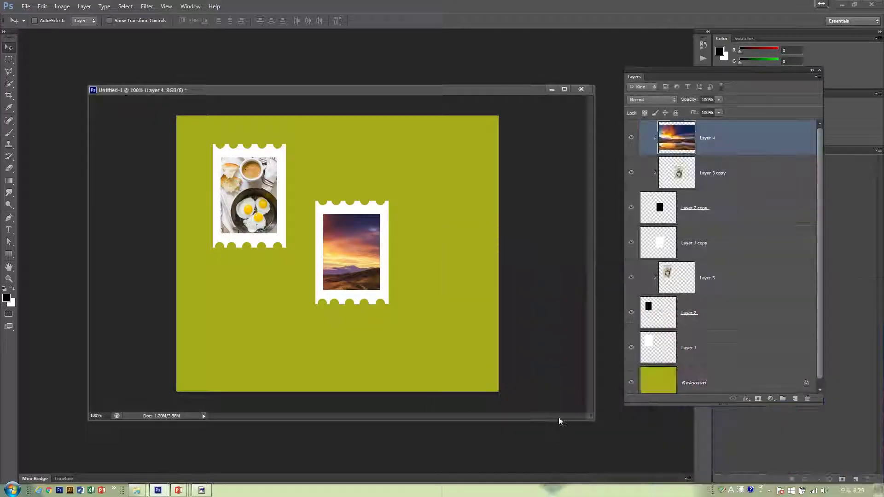
- Delete the copied egg photo layer, and scale the sunset photo to 38.60% so it fills the second stamp
left_click(728, 179)
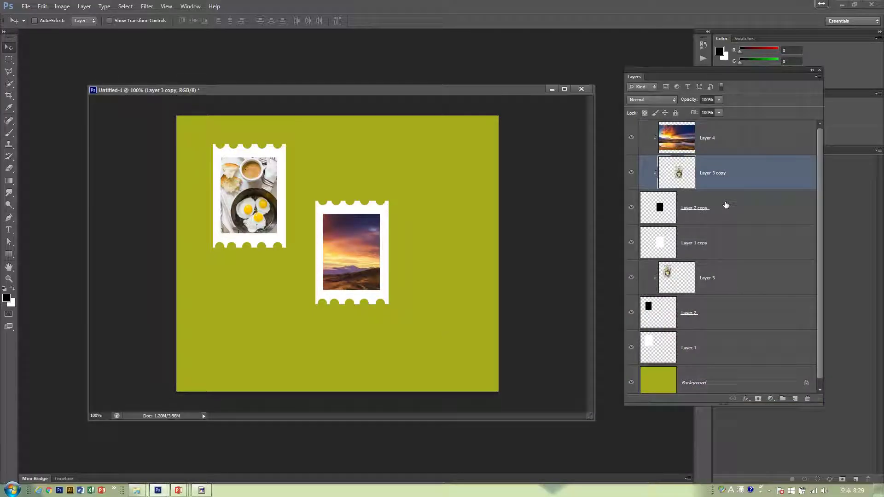
key("Delete")
left_click(723, 144)
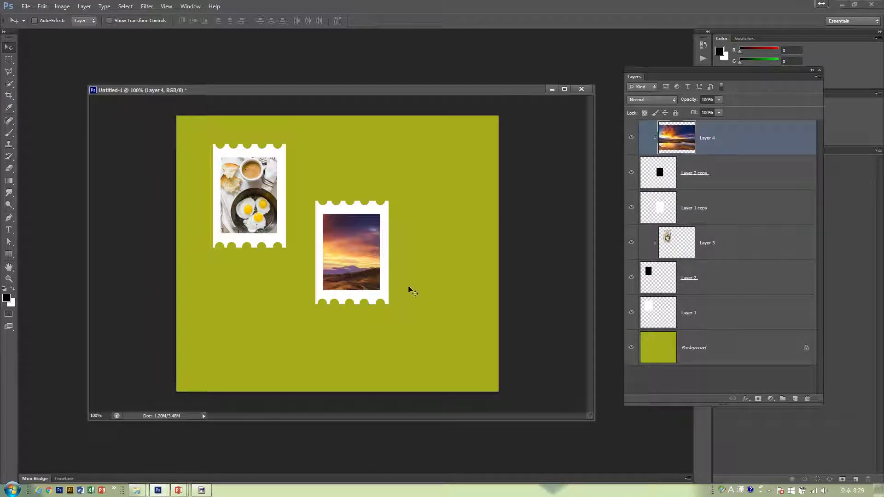
key("ctrl+t")
left_click_drag(108, 142, 249, 211)
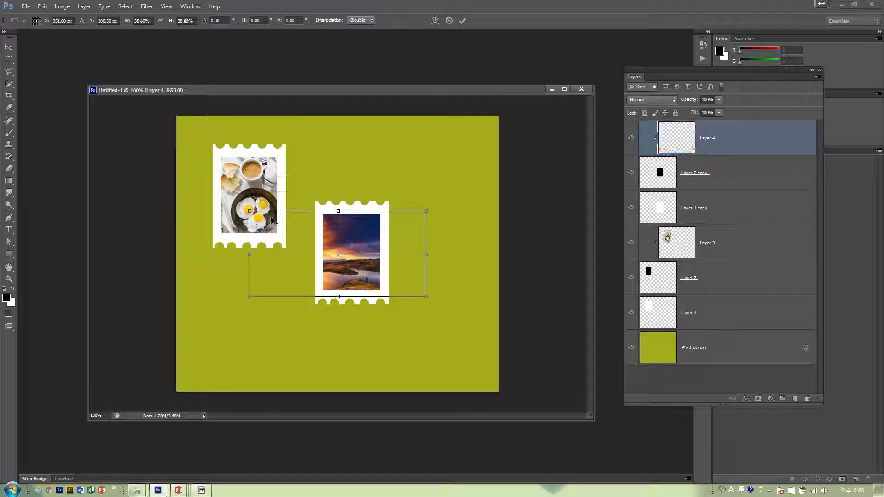
key("Return")
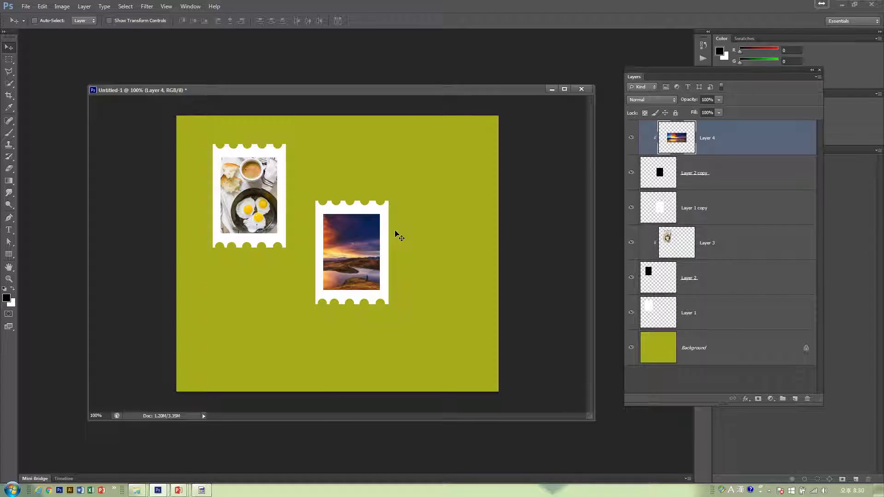
- Check the stamp example slide in the presentation, return to Photoshop and add a default Drop Shadow to the second stamp's white frame
key("alt+Tab")
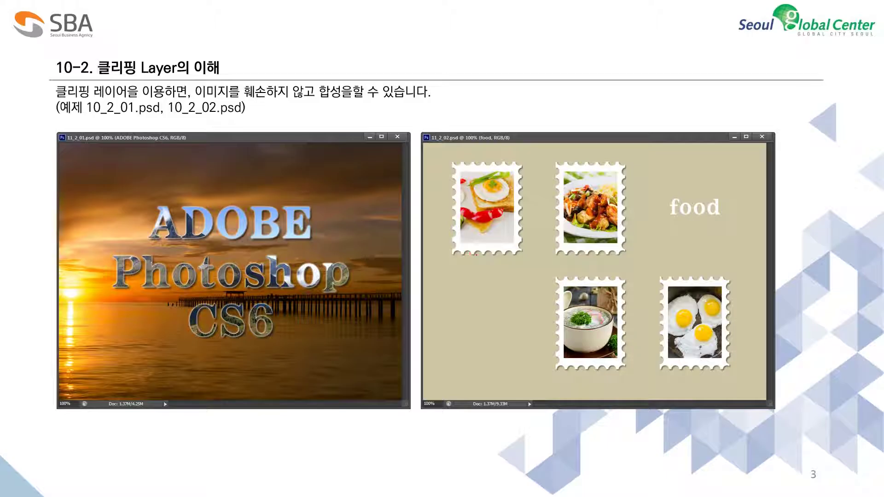
key("alt+Tab")
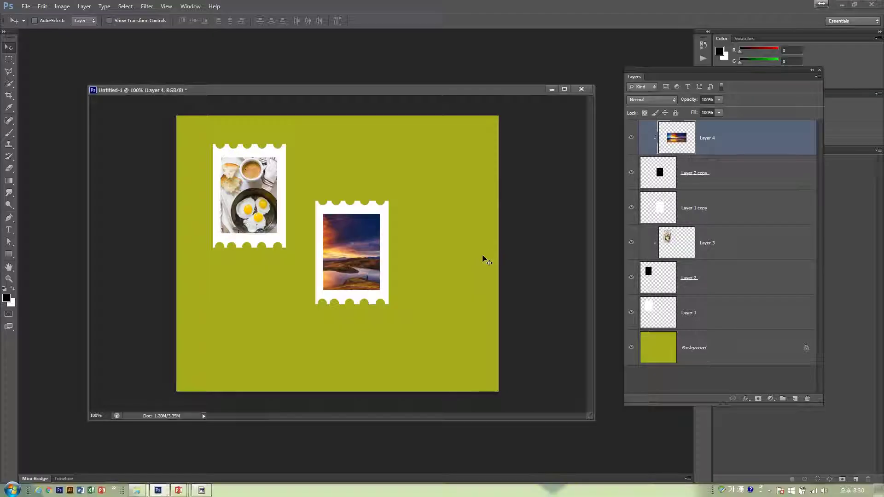
left_click(695, 214)
left_click(633, 210)
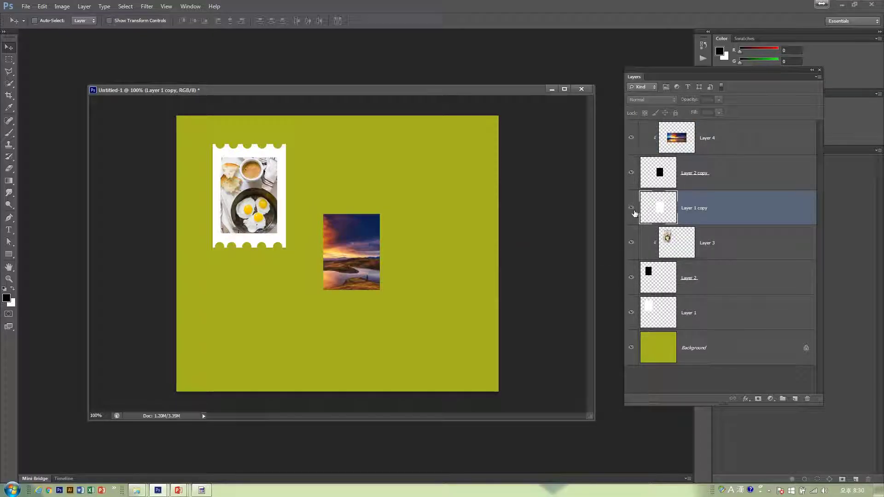
double_click(787, 215)
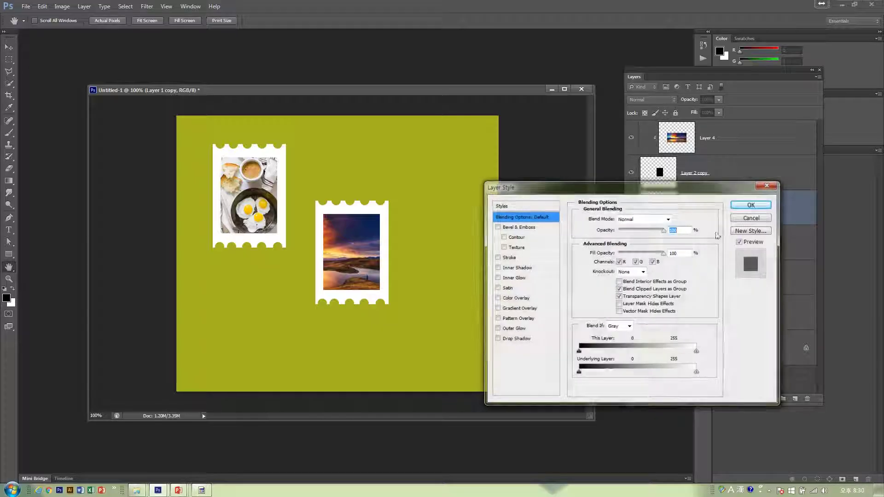
left_click(517, 339)
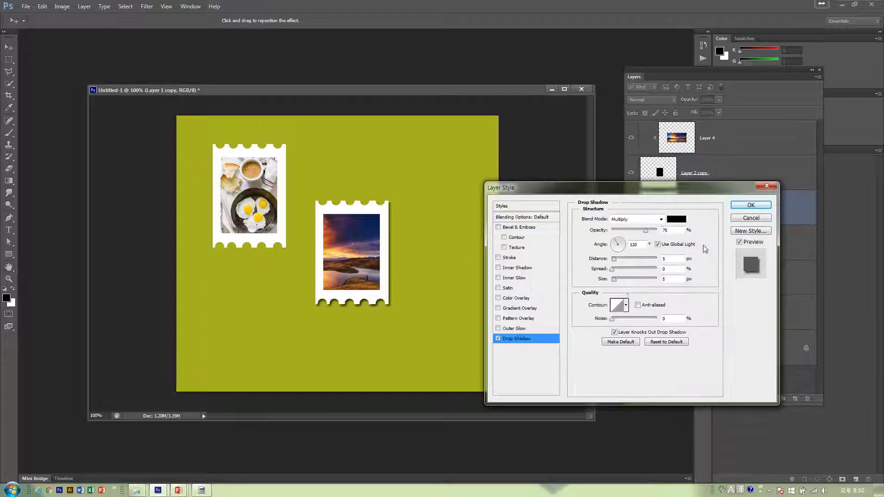
left_click(751, 204)
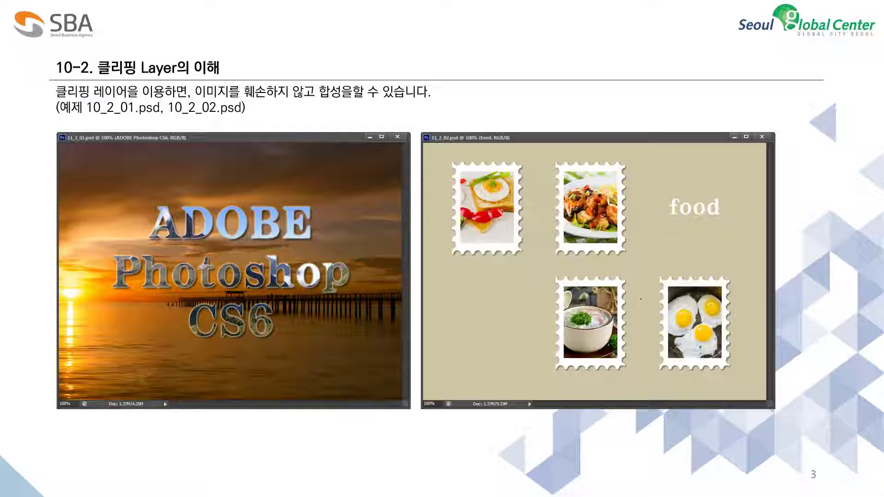
- Advance the presentation to slide 10-3, return to Photoshop and delete every layer above the Background
key("Right")
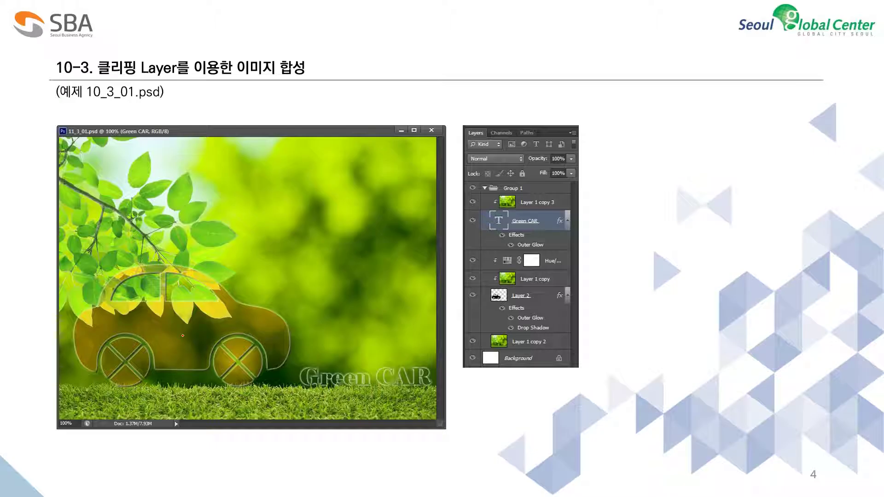
key("alt+Tab")
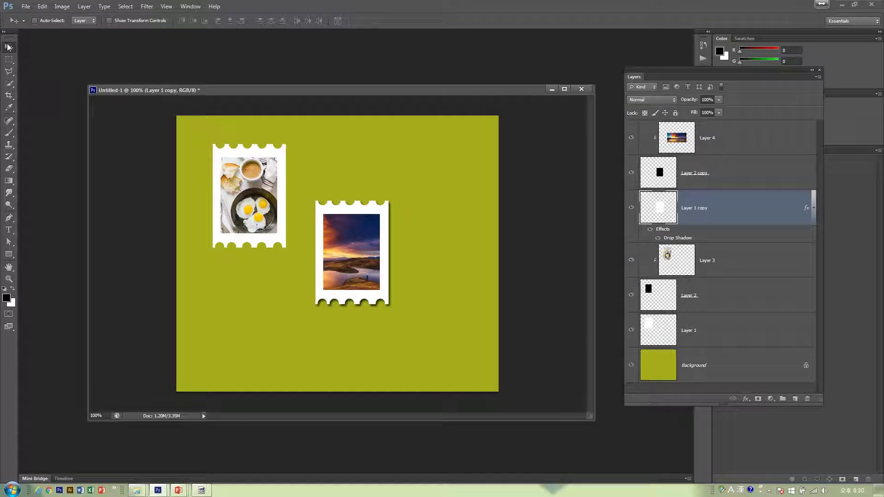
left_click(750, 138)
left_click(738, 331, "shift")
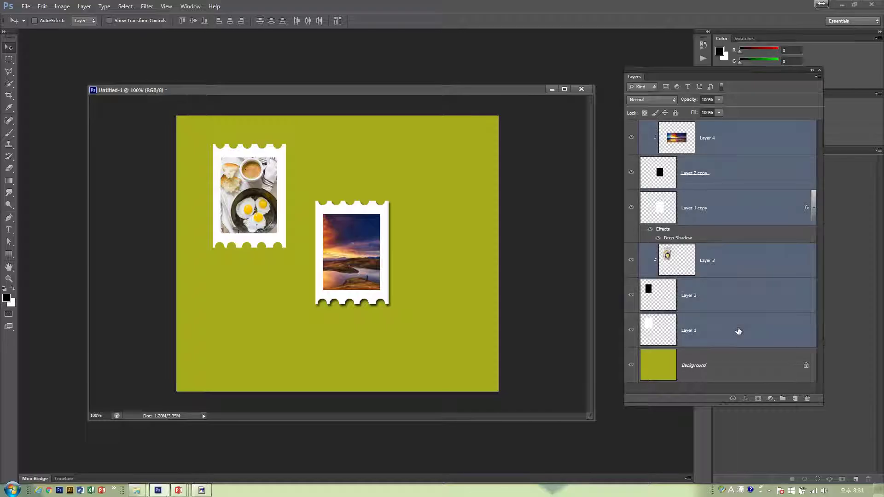
key("ctrl+shift+e")
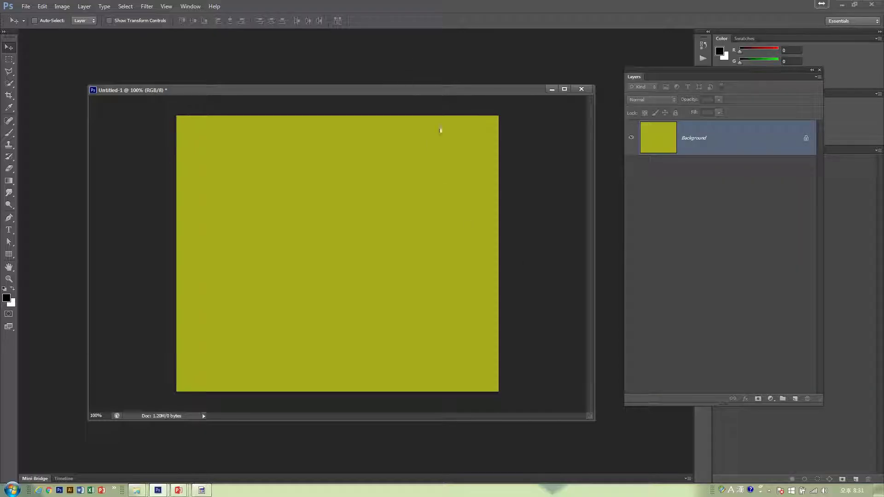
- Preview the images in the res folder and open the green leaves photo 342387485.jpg
key("ctrl+o")
left_click(622, 210)
left_click(527, 209)
right_click(524, 216)
left_click(563, 286)
right_click(493, 208)
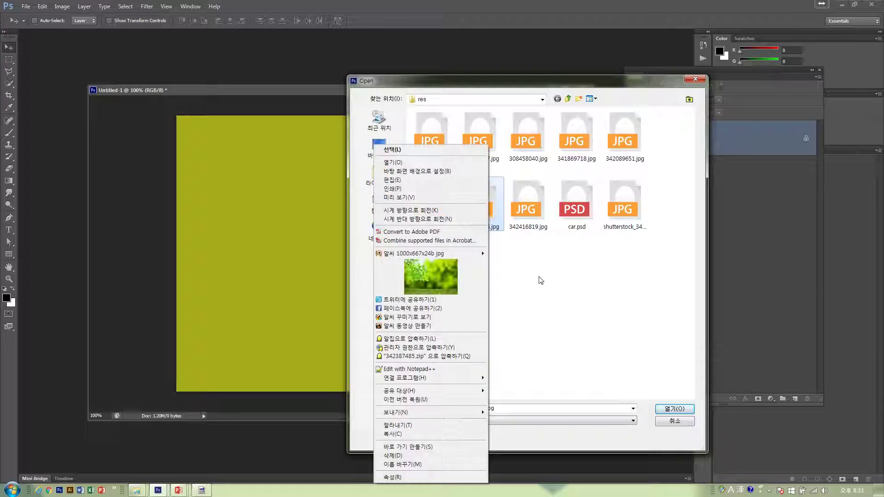
left_click(539, 278)
left_click(487, 205)
double_click(488, 205)
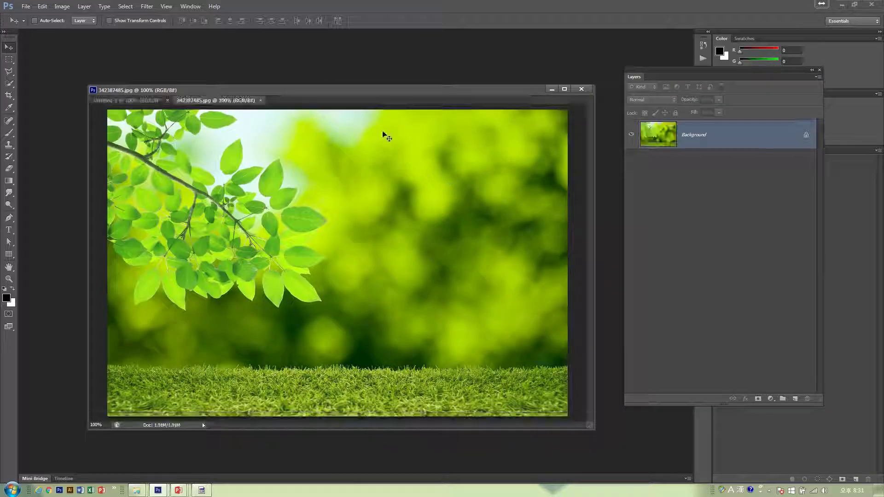
- Float the leaves photo in its own window and close the Untitled-1 document without saving
left_click_drag(235, 106, 240, 121)
left_click(563, 90)
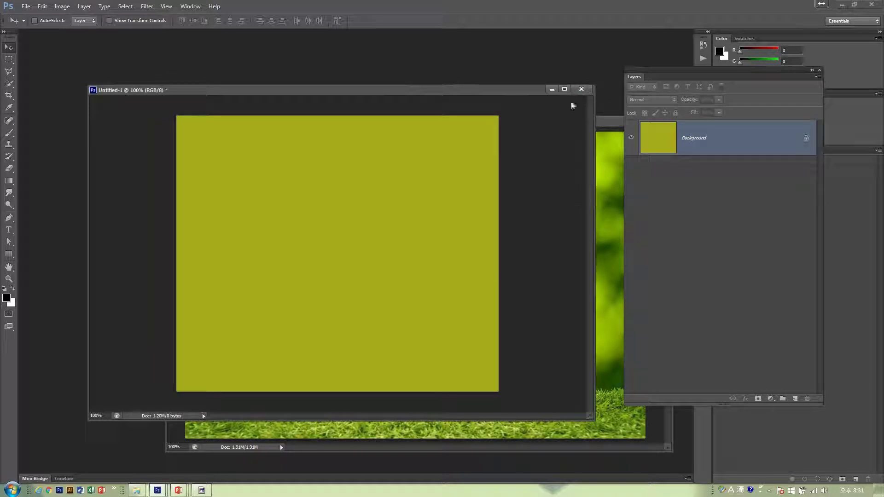
left_click(581, 89)
left_click(458, 184)
left_click_drag(457, 127, 338, 80)
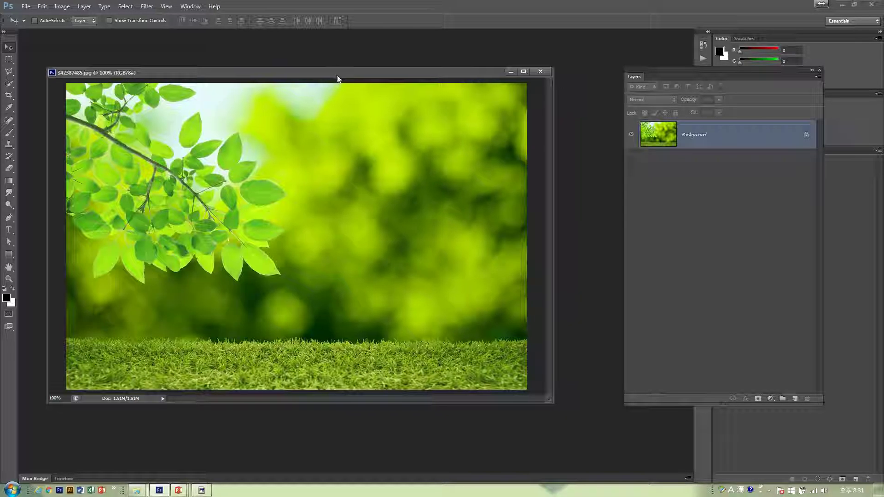
- Draw a black butterfly custom shape about 358 px wide and 314 px high over the middle of the leaves photo
left_click(10, 255)
right_click(9, 256)
left_click(53, 295)
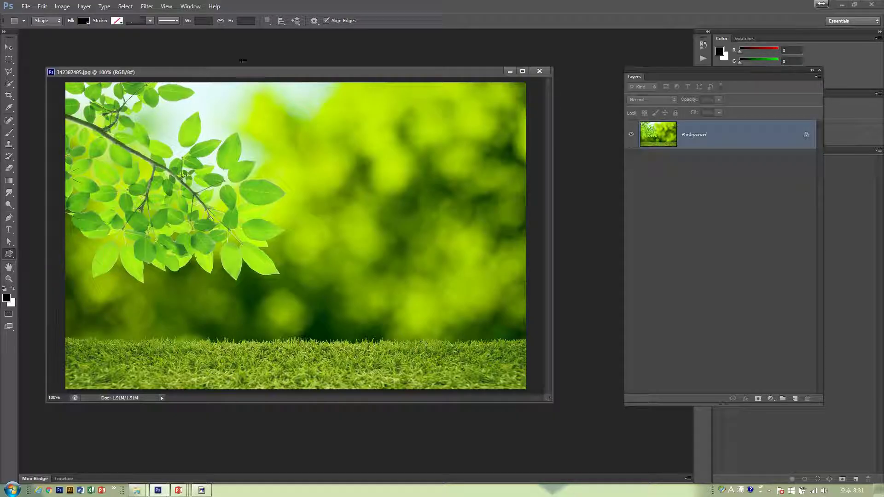
left_click(354, 21)
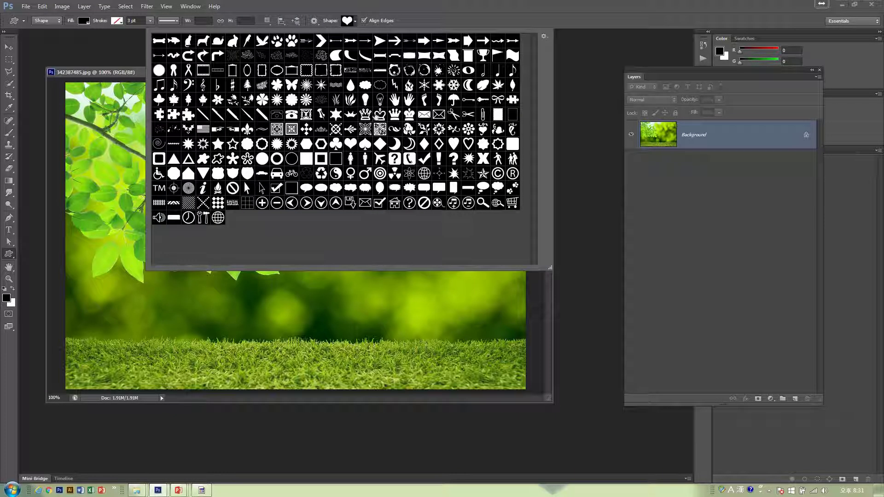
left_click(292, 85)
left_click(125, 74)
left_click_drag(247, 194, 438, 327)
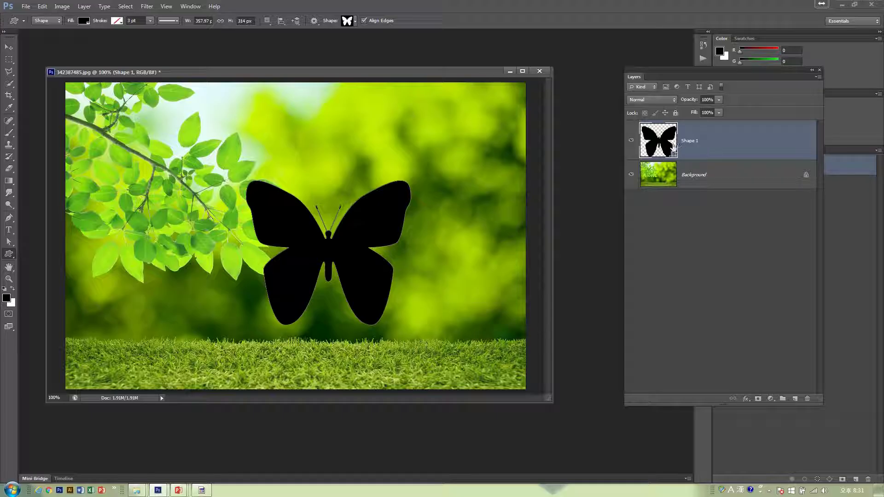
- Load the butterfly shape path as a selection
left_click_drag(681, 71, 542, 82)
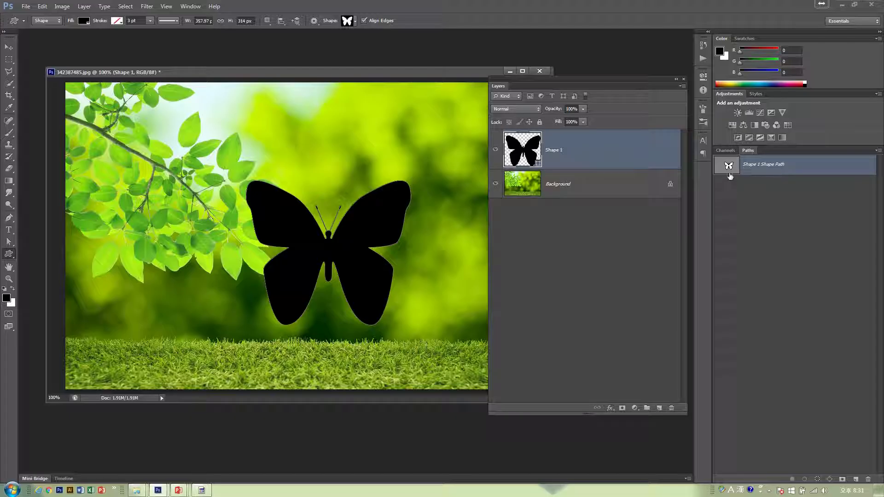
left_click_drag(728, 166, 728, 167)
left_click(727, 167, "ctrl")
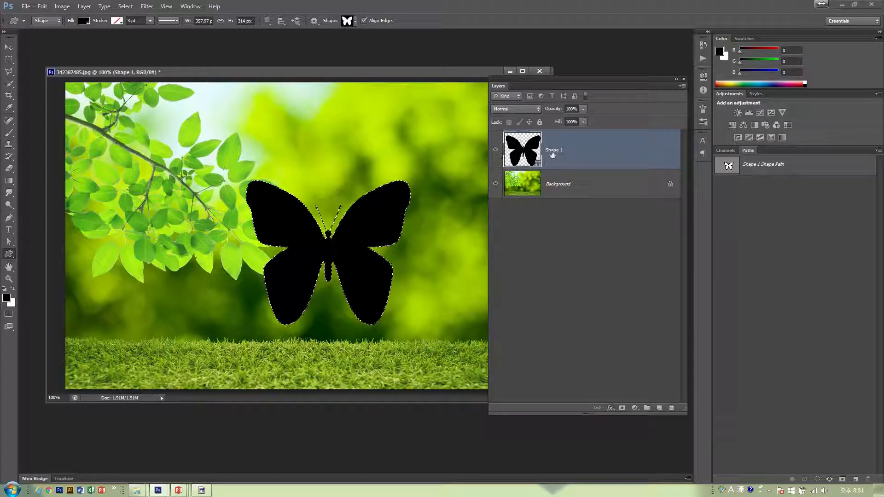
- Replace the shape layer with a new layer holding the butterfly selection filled in black, and deselect
left_click_drag(553, 154, 669, 405)
left_click(659, 408)
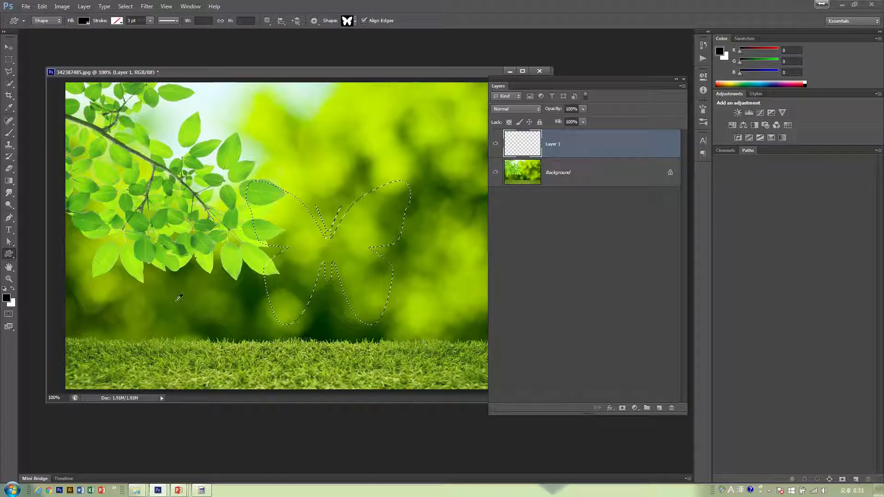
key("alt+BackSpace")
key("ctrl+d")
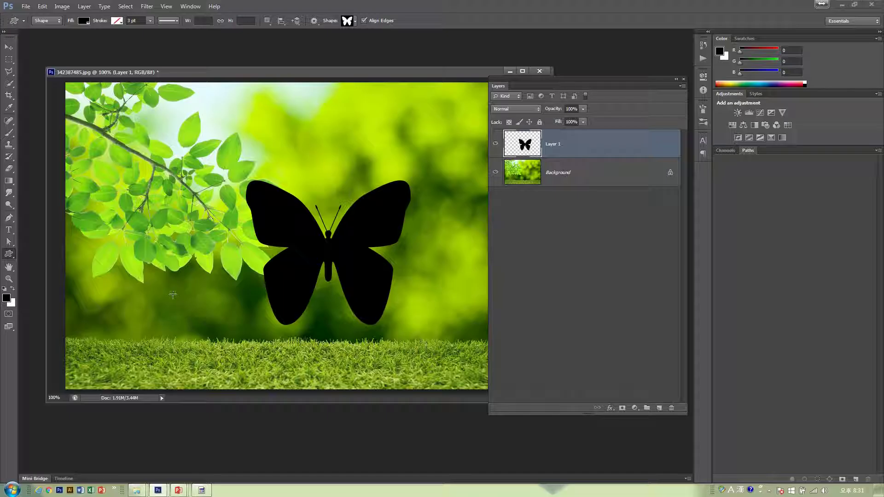
- Duplicate the Background above the butterfly layer and clip the copy to the butterfly
left_click_drag(598, 182, 659, 408)
left_click_drag(605, 173, 602, 143)
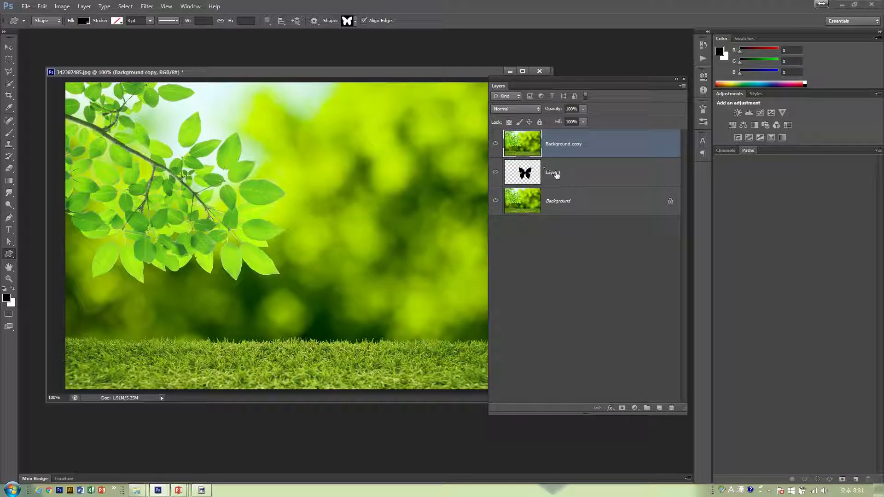
left_click(560, 155, "alt")
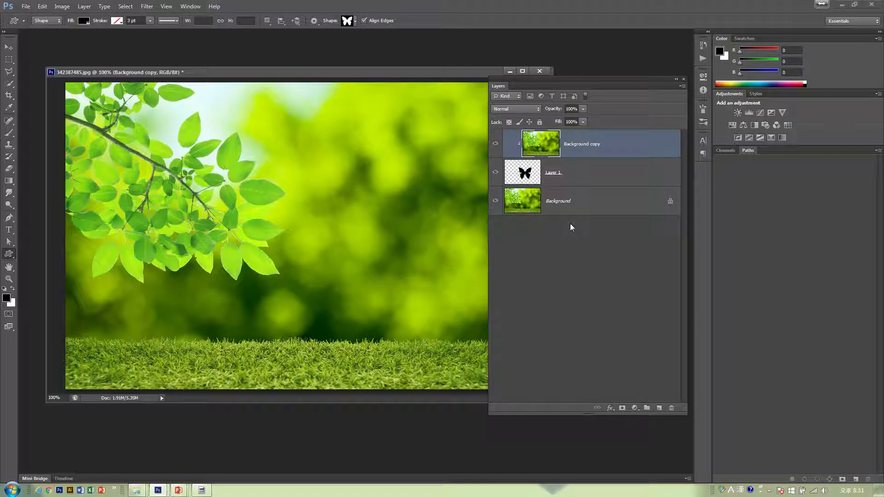
- Add an Outer Glow with the default settings to the butterfly layer
left_click(656, 179)
double_click(656, 179)
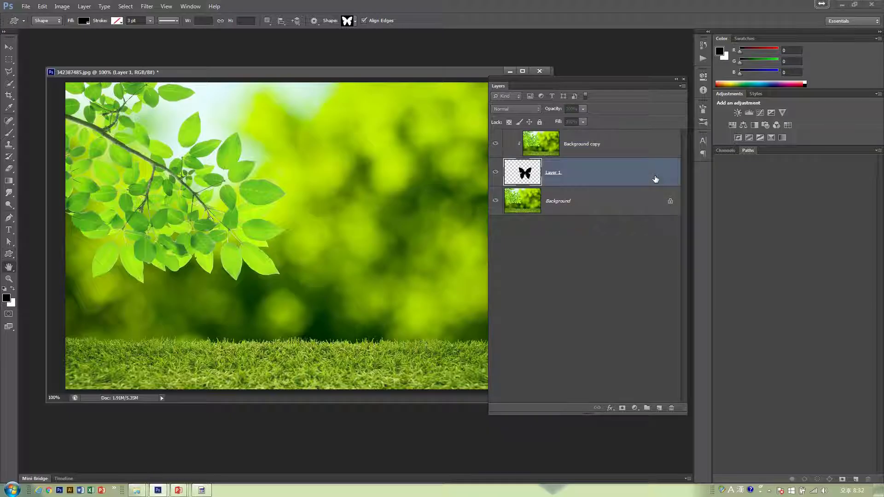
left_click_drag(648, 187, 659, 206)
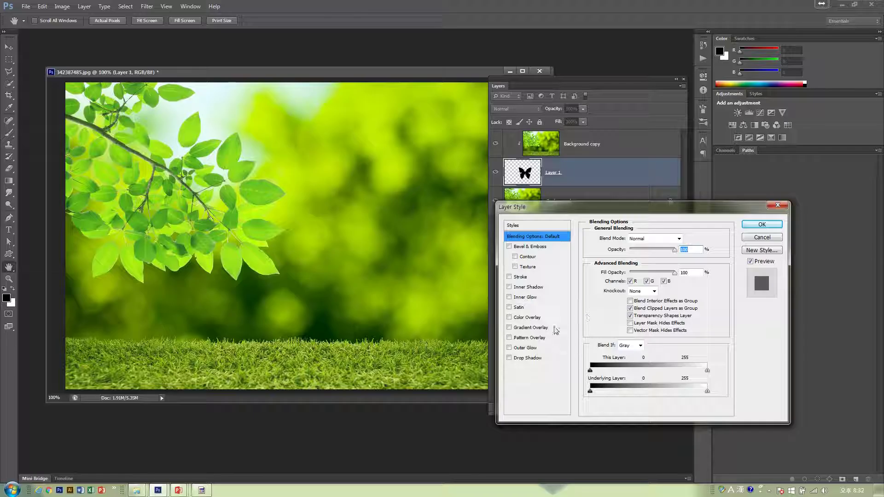
left_click(534, 347)
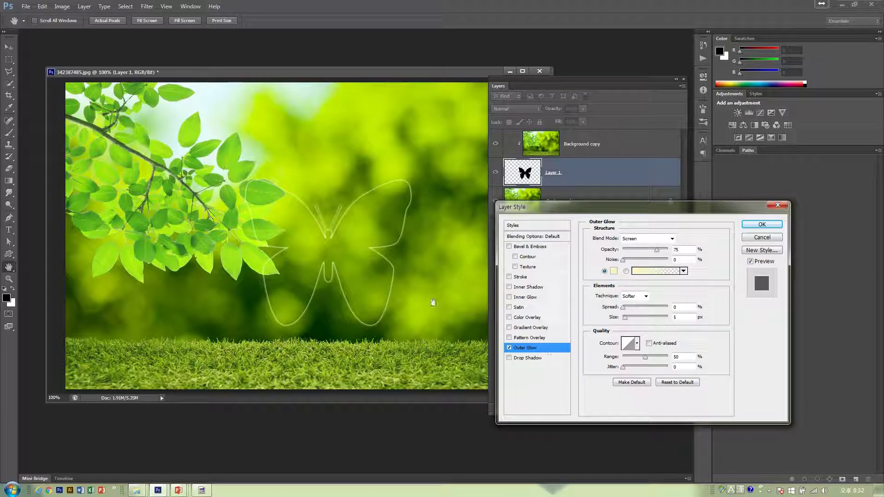
left_click(750, 227)
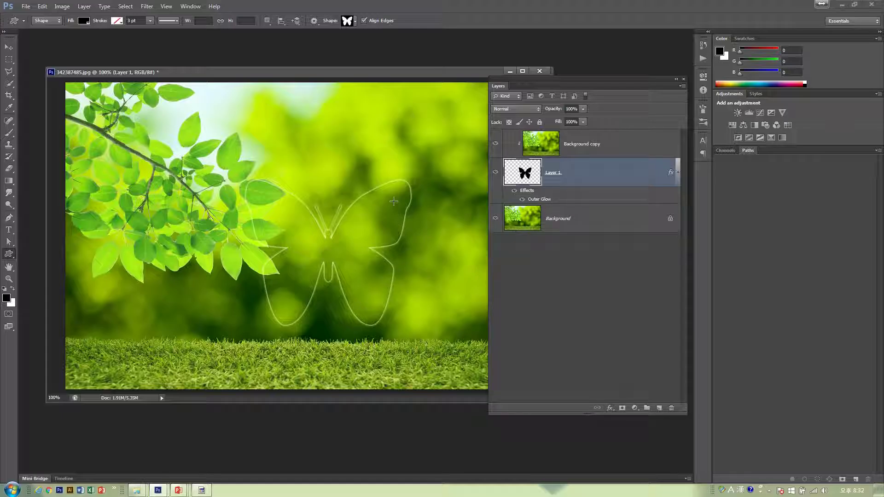
- Recolor the clipped Background copy to orange with Hue/Saturation by lowering the hue, with Saturation set to 0
left_click(562, 145)
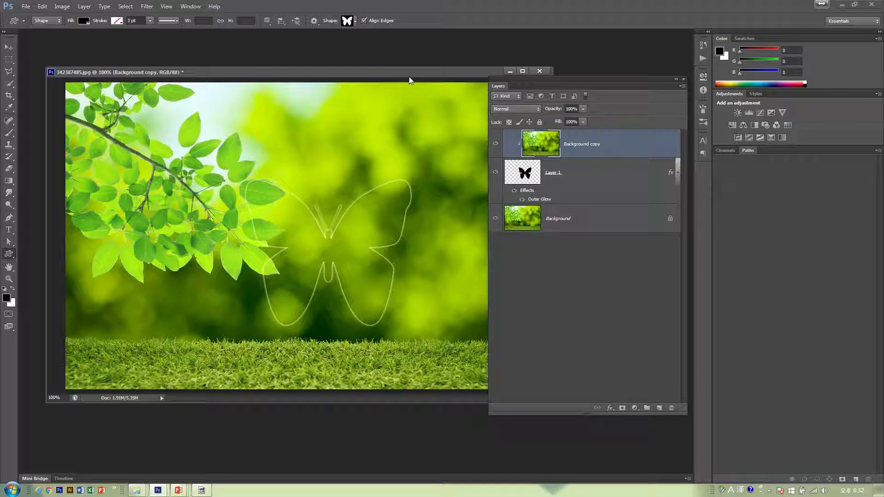
left_click_drag(408, 76, 391, 73)
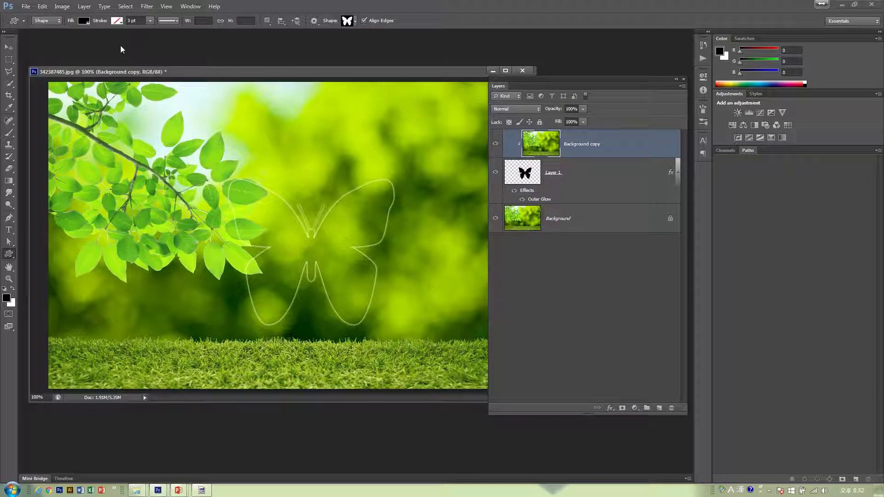
left_click_drag(194, 71, 187, 58)
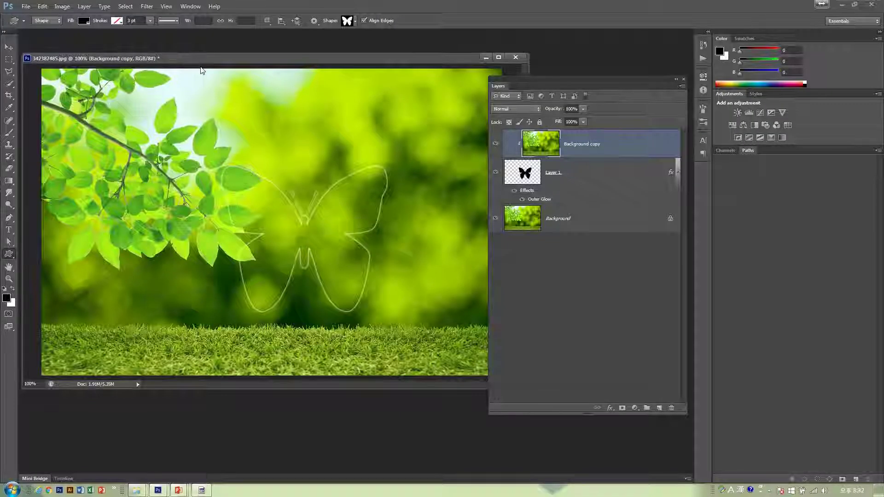
left_click(63, 6)
mouse_move(73, 31)
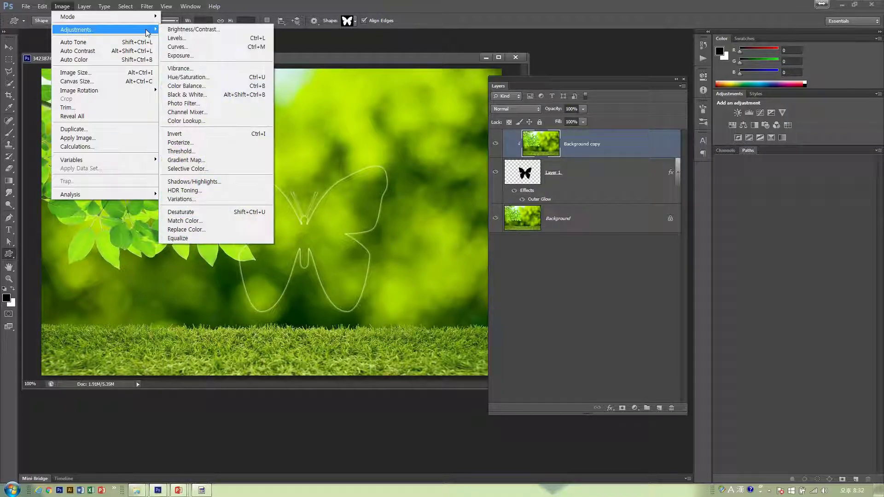
left_click(204, 80)
left_click_drag(567, 52, 462, 161)
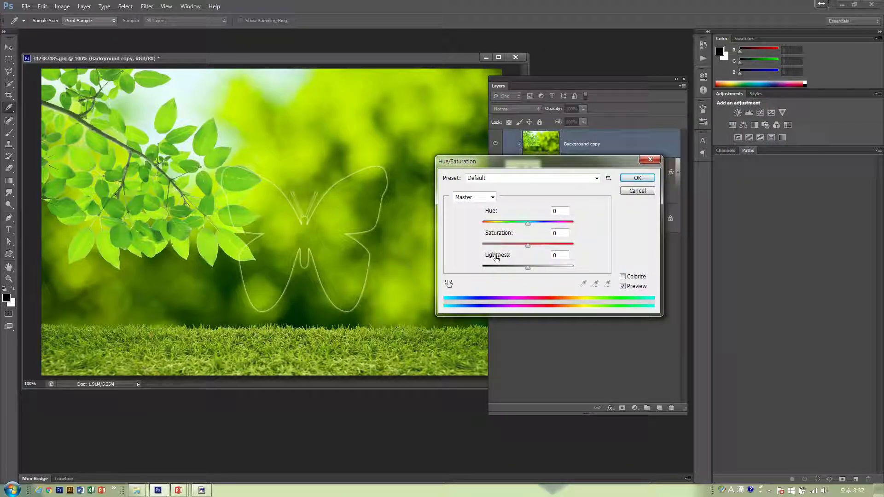
left_click_drag(528, 167, 527, 265)
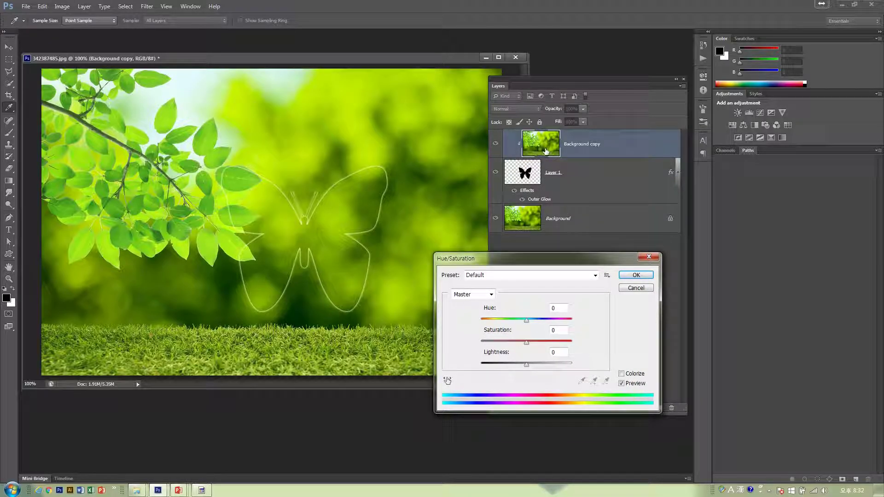
left_click_drag(526, 324, 526, 366)
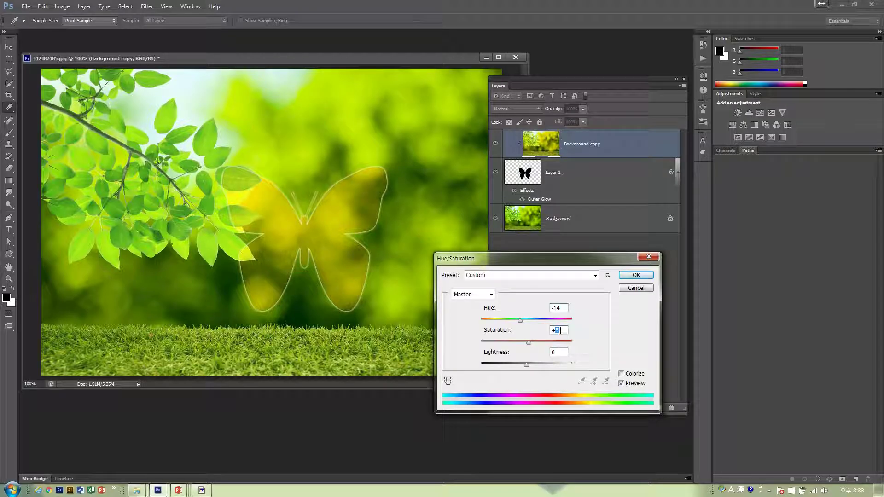
type("0")
left_click_drag(549, 262, 541, 257)
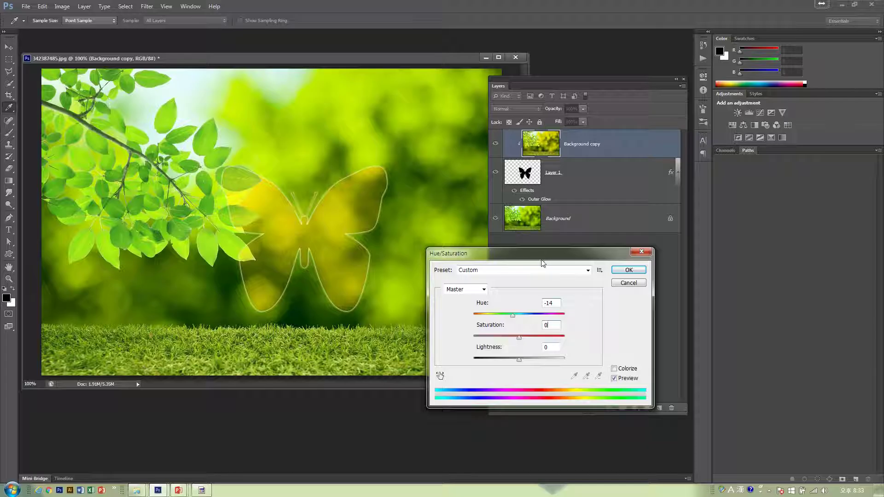
left_click_drag(511, 315, 506, 316)
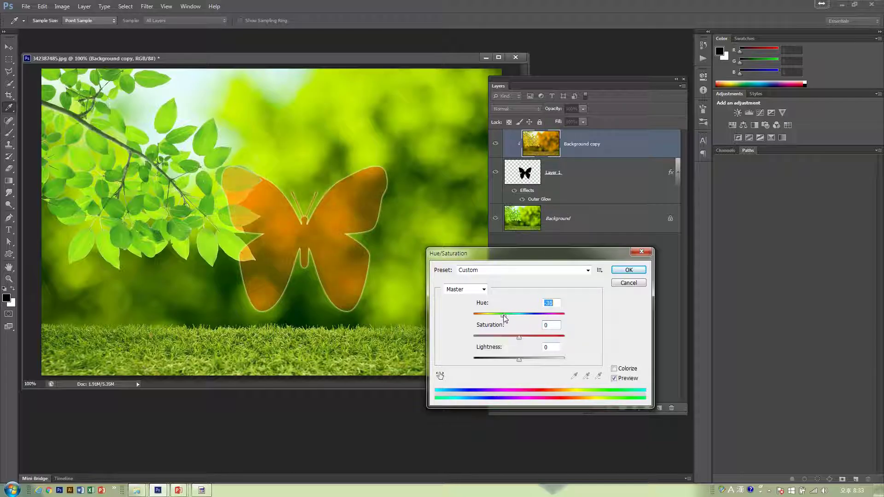
left_click(628, 269)
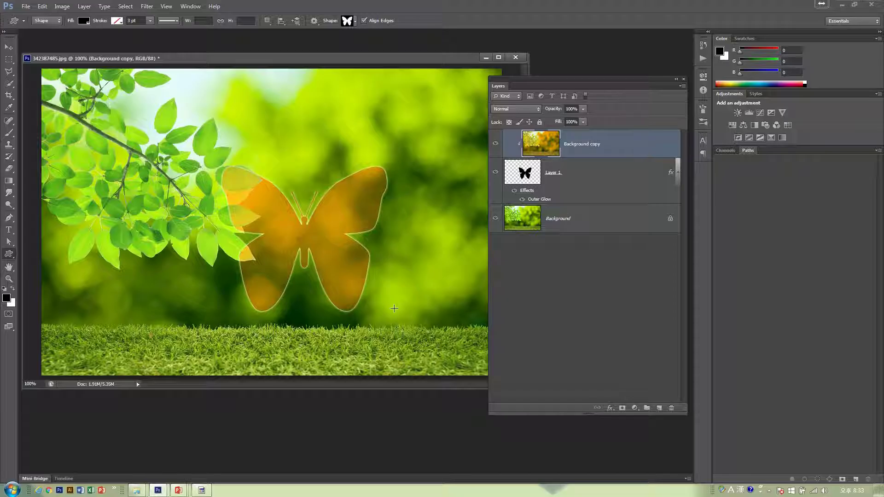
- Switch to the presentation, review the Green CAR slide and the 10_3_02.psd example slide, and return to Photoshop
key("alt+Tab")
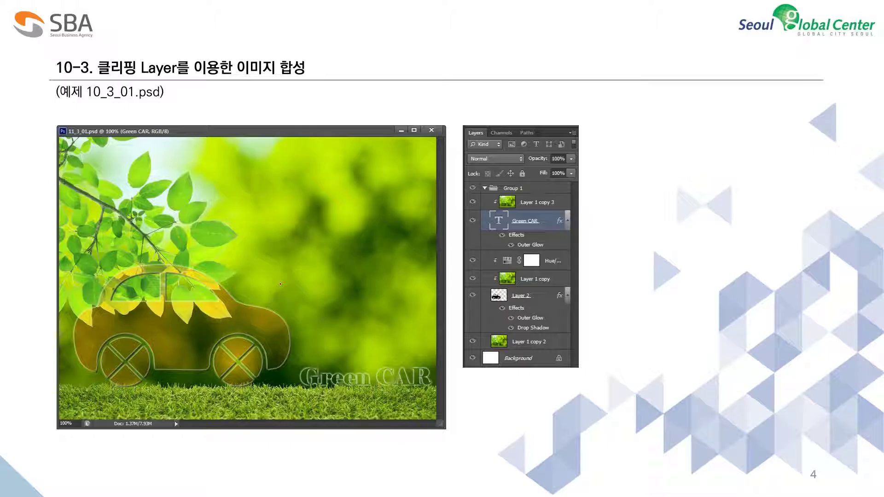
key("Right")
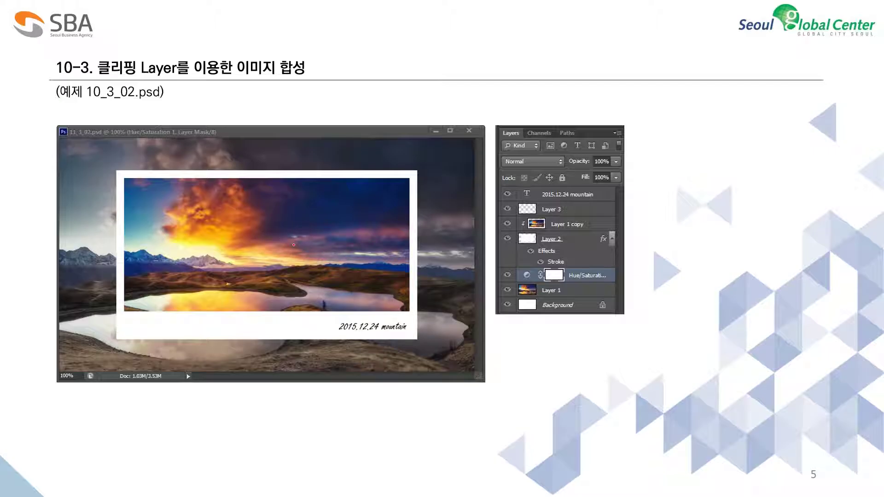
key("alt+Tab")
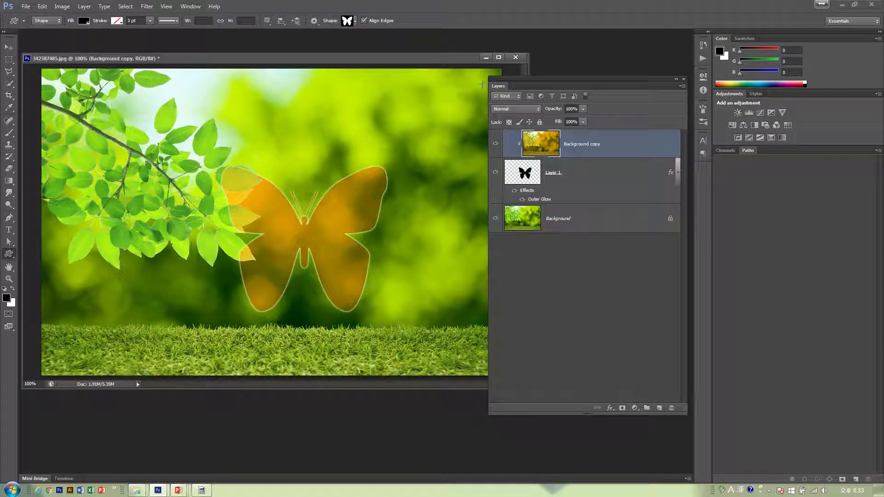
- Close the butterfly document without saving and open the sunset lake photo shutterstock_342476990.jpg
left_click(515, 57)
left_click(435, 186)
double_click(351, 280)
right_click(523, 210)
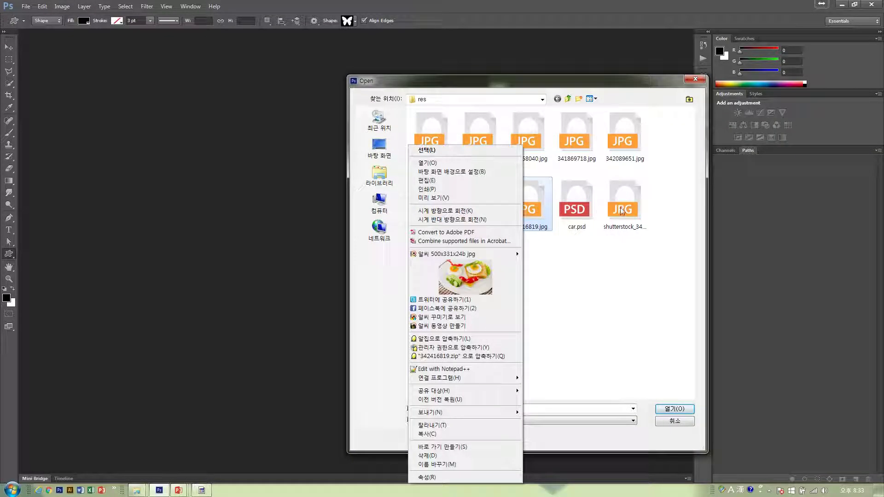
right_click(625, 209)
left_click(643, 275)
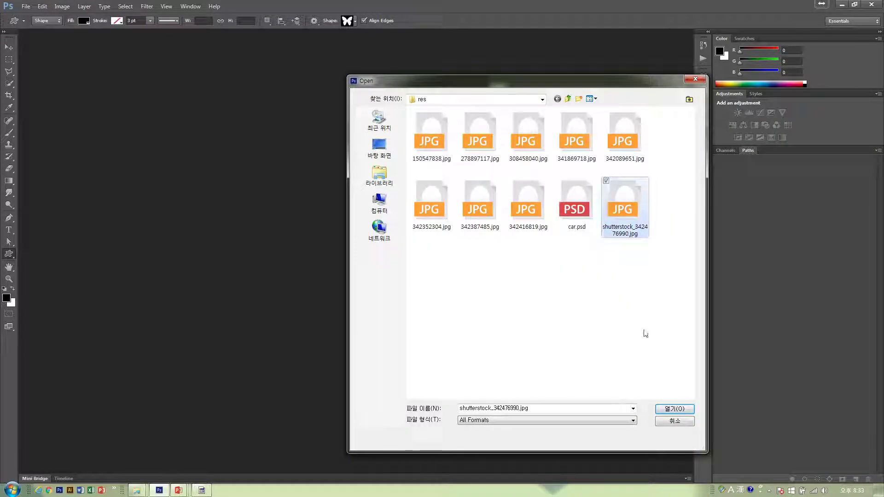
left_click(673, 409)
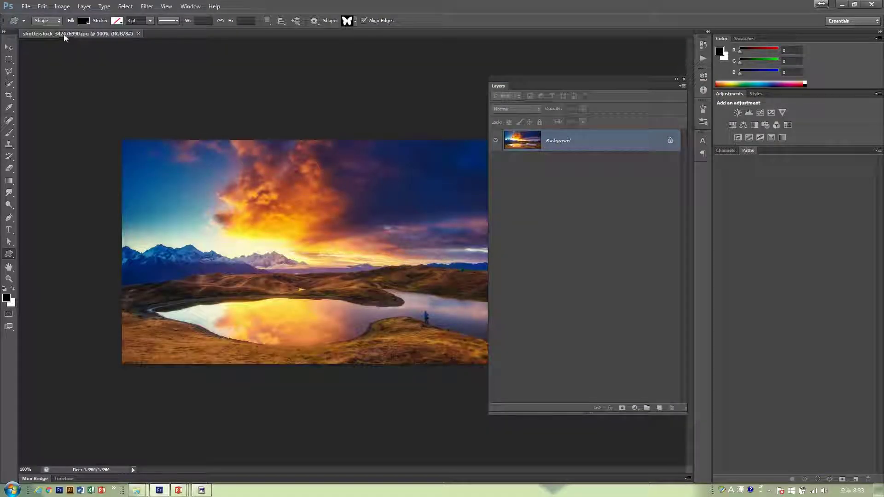
- Float the sunset photo in a slightly enlarged window and duplicate its Background layer
left_click_drag(65, 34, 90, 48)
left_click_drag(538, 87, 581, 83)
left_click_drag(600, 138, 697, 408)
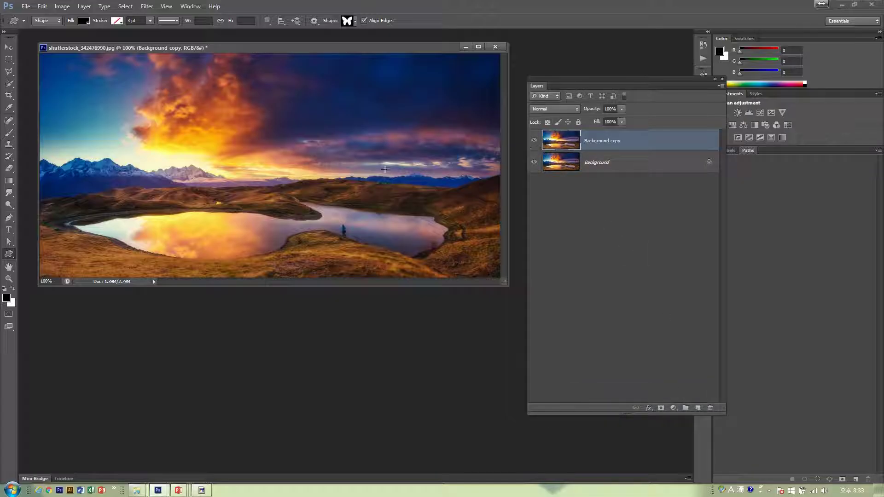
left_click_drag(511, 288, 525, 304)
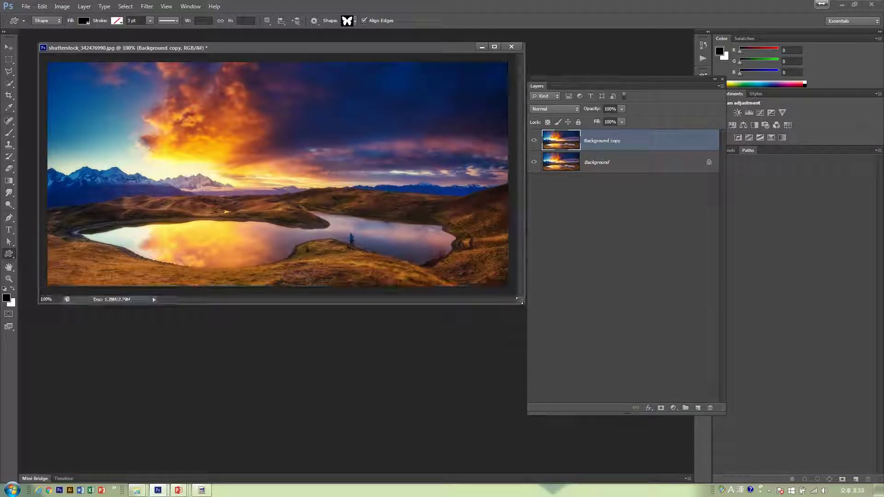
- Select a large rectangle over the middle of the sunset photo and add a new layer above the Background copy
left_click(9, 59)
left_click_drag(103, 99, 455, 260)
left_click_drag(405, 218, 402, 212)
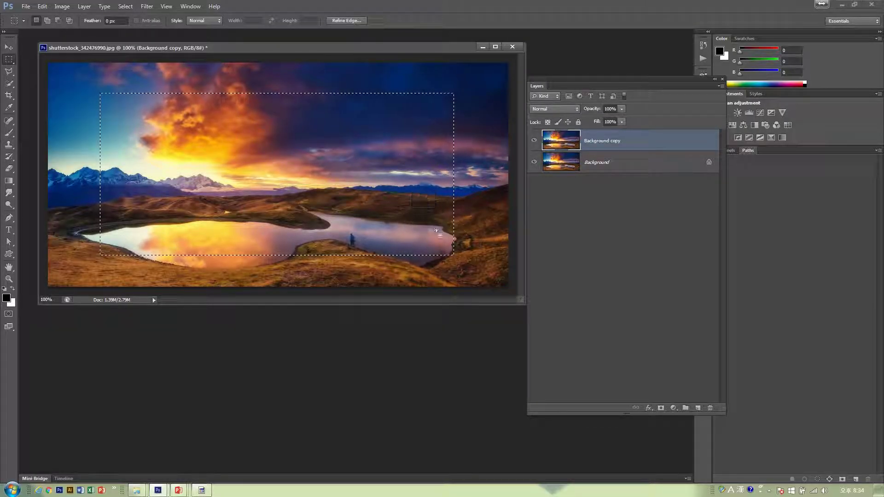
left_click(698, 408)
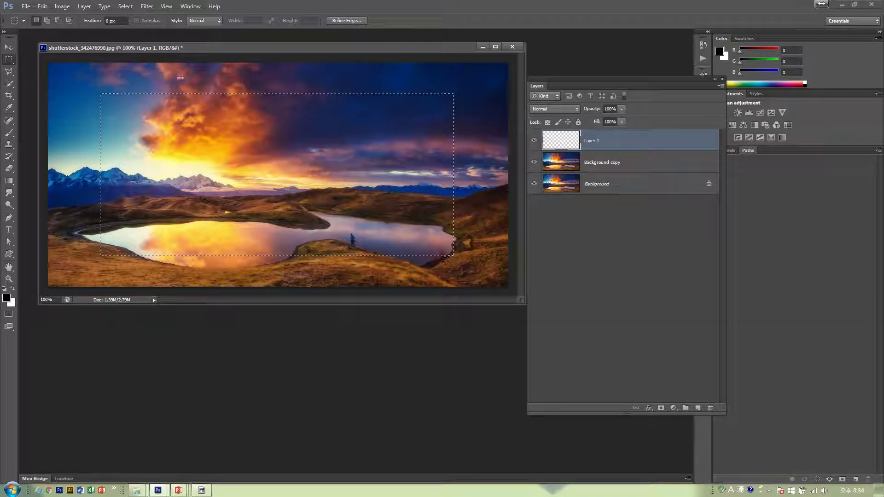
- Fill the rectangular selection on Layer 1 with the Background Color and deselect
left_click(48, 8)
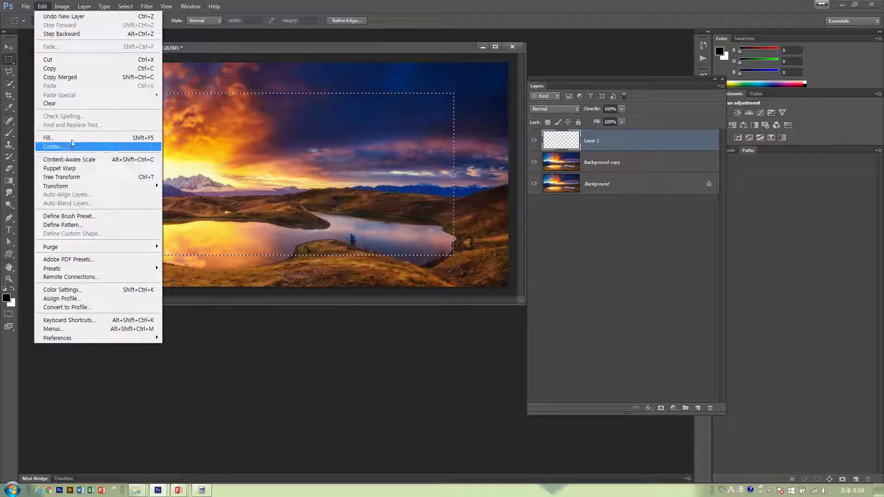
left_click(49, 138)
left_click(431, 151)
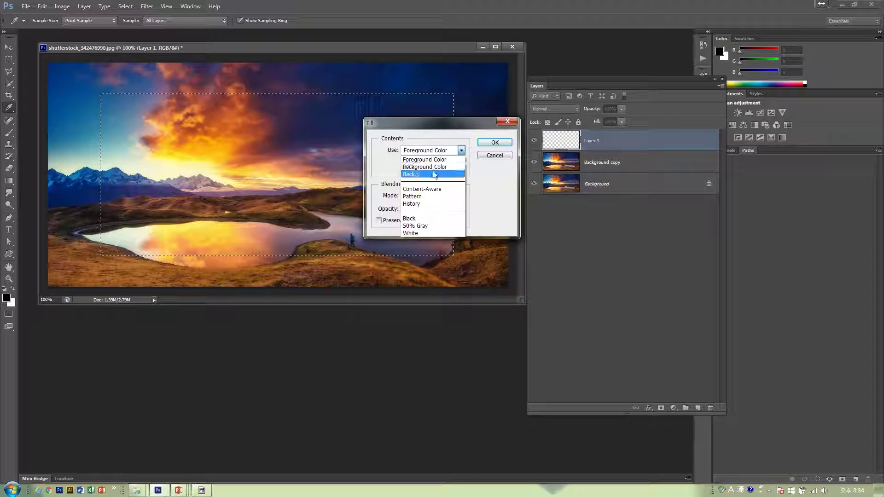
left_click(432, 168)
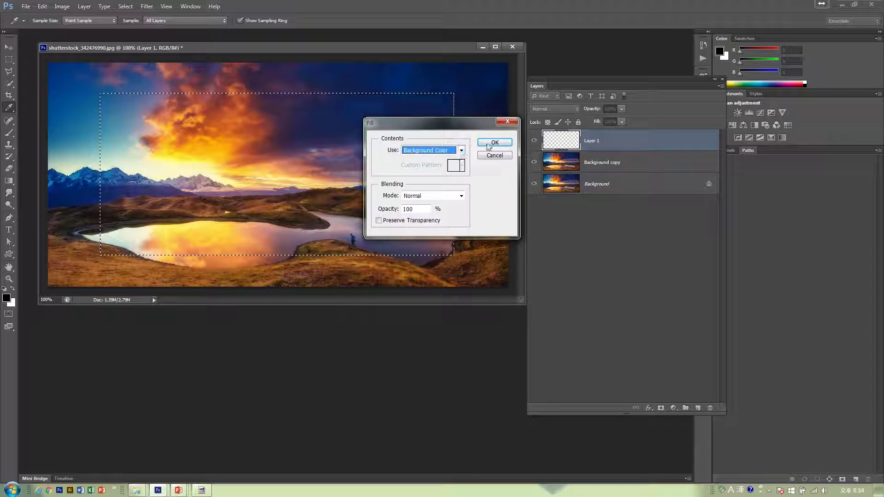
key("Return")
key("m")
- Check the example slide, then select a smaller rectangle inside the white frame with a wider lower border and add a new layer
key("alt+Tab")
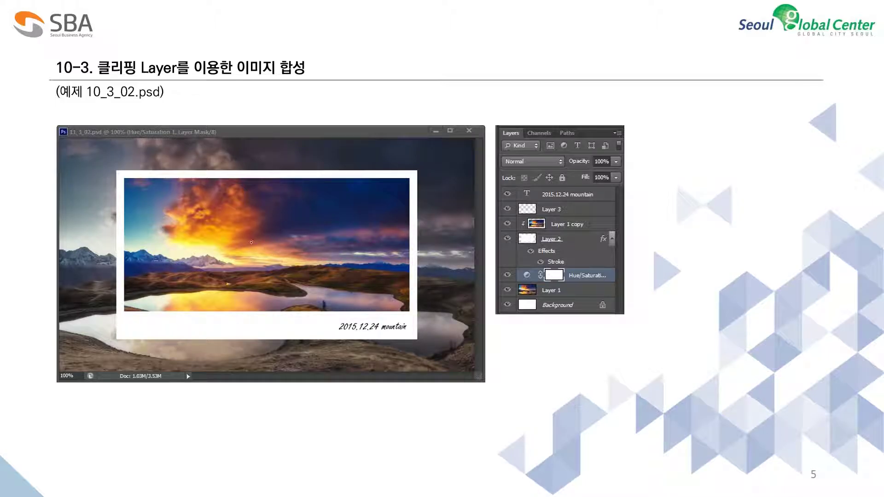
key("alt+Tab")
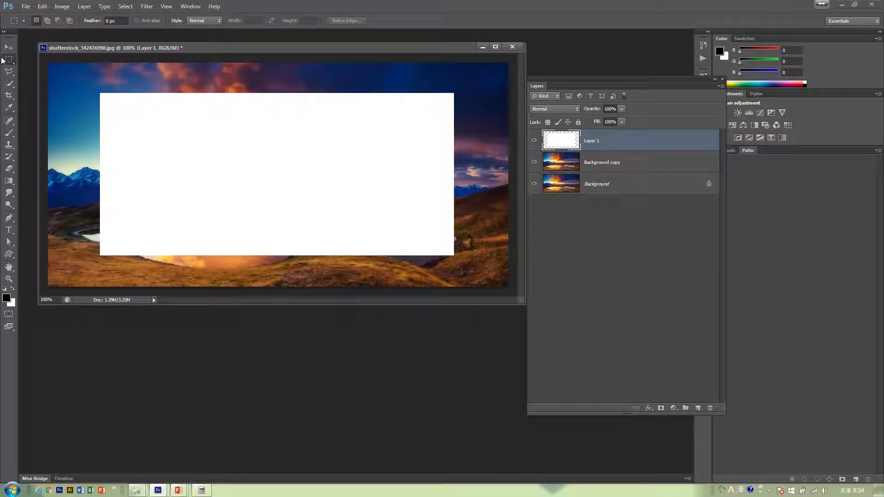
left_click_drag(111, 104, 439, 229)
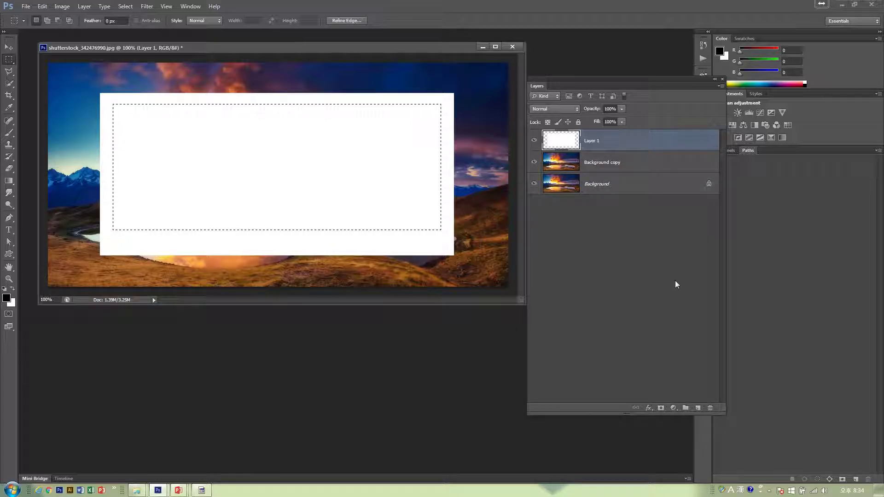
left_click(699, 409)
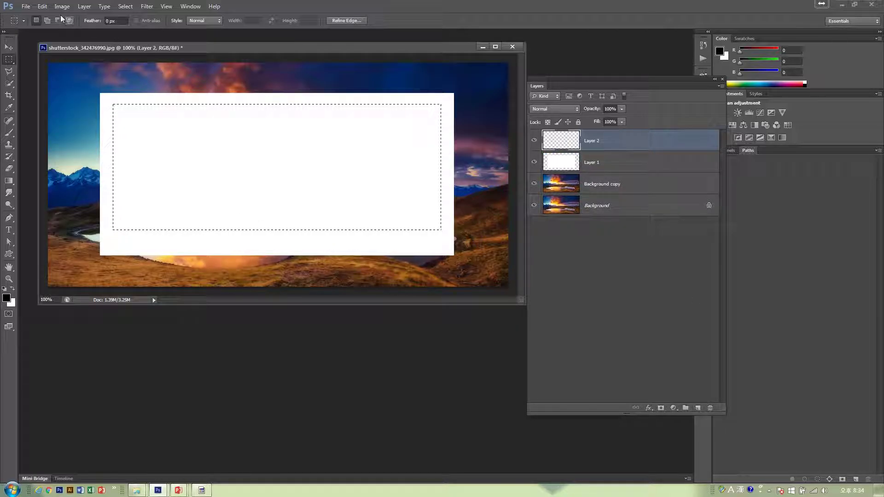
- Fill the inner rectangle on Layer 2 with the Foreground Color and deselect
left_click(41, 6)
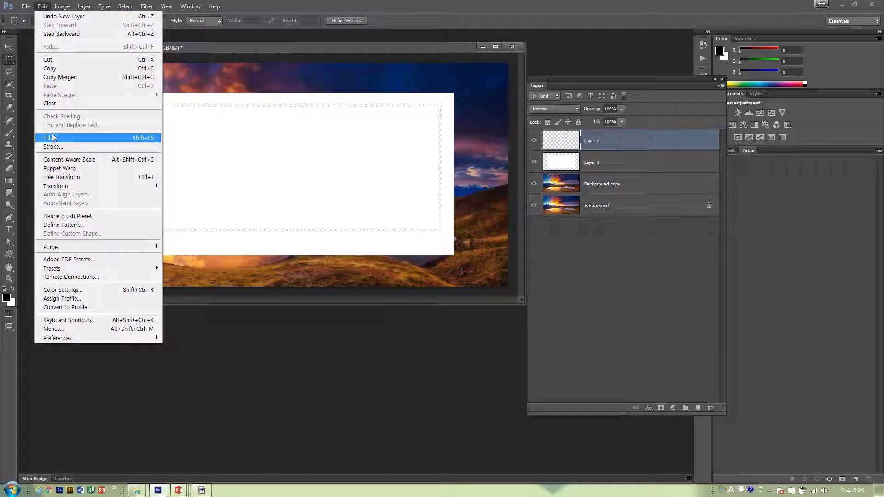
left_click(54, 137)
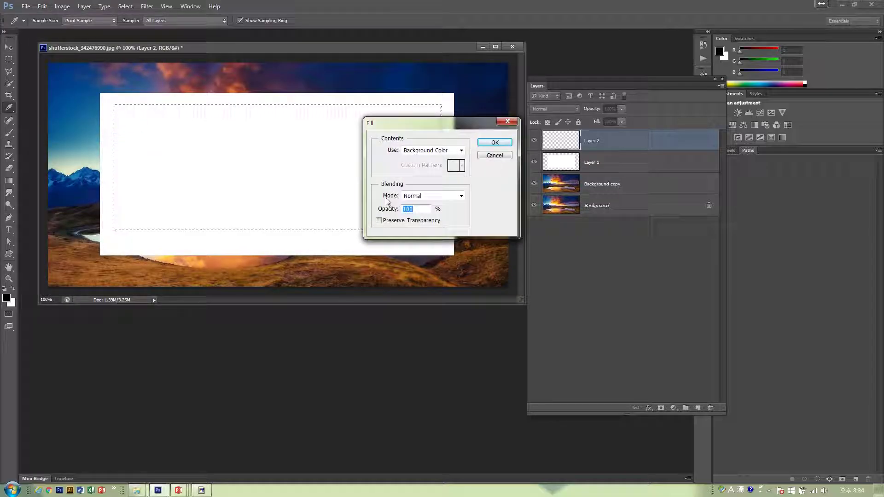
left_click(424, 151)
left_click(423, 159)
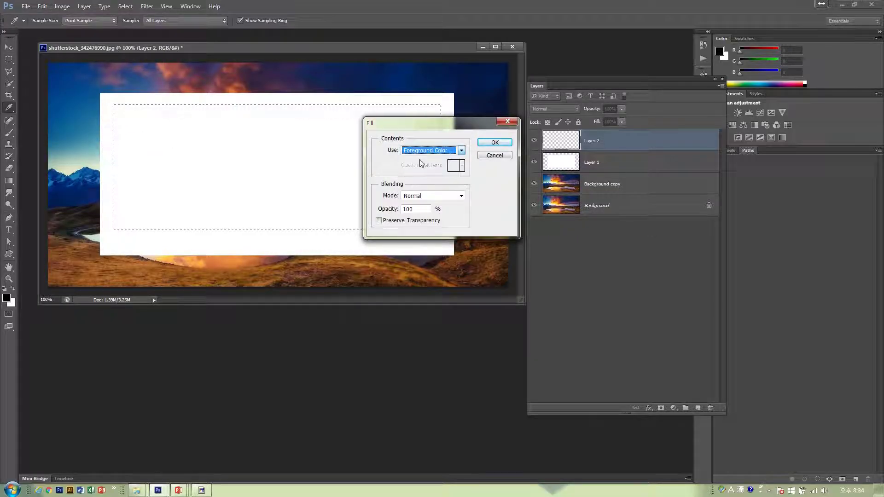
left_click(494, 143)
key("ctrl+d")
key("m")
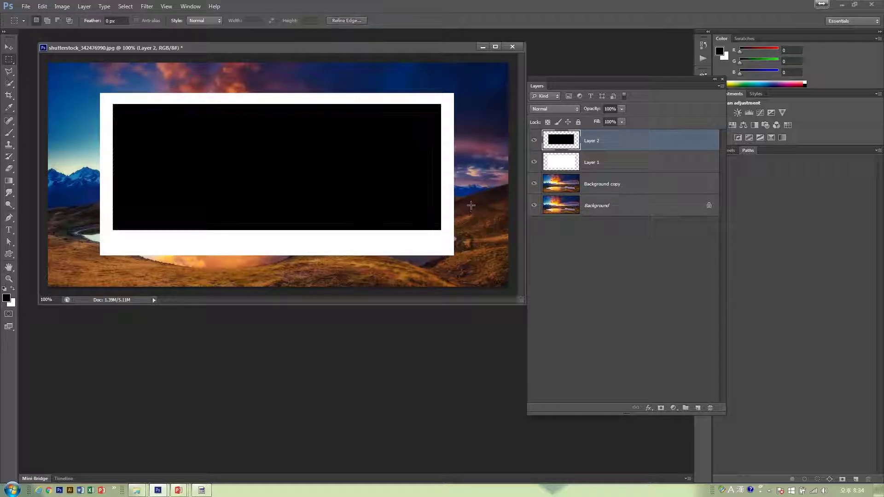
- Move the Background copy layer above Layer 2 and clip it to the black rectangle
left_click(594, 186)
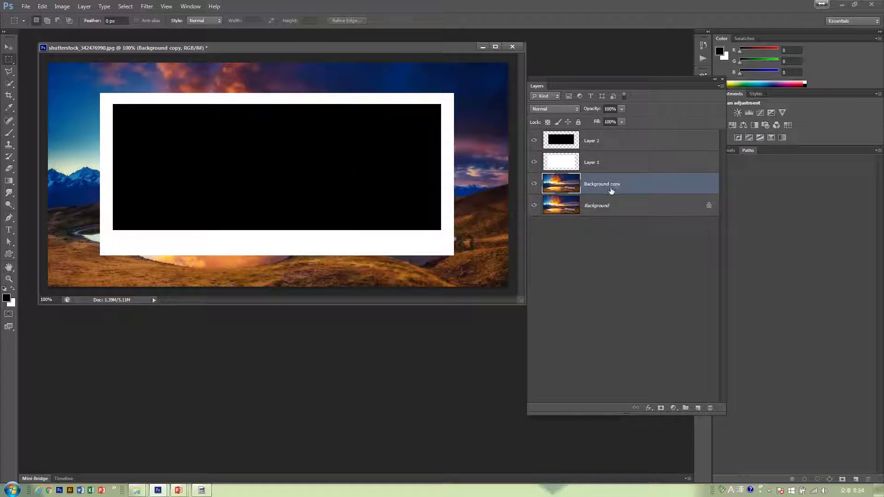
left_click_drag(621, 184, 623, 138)
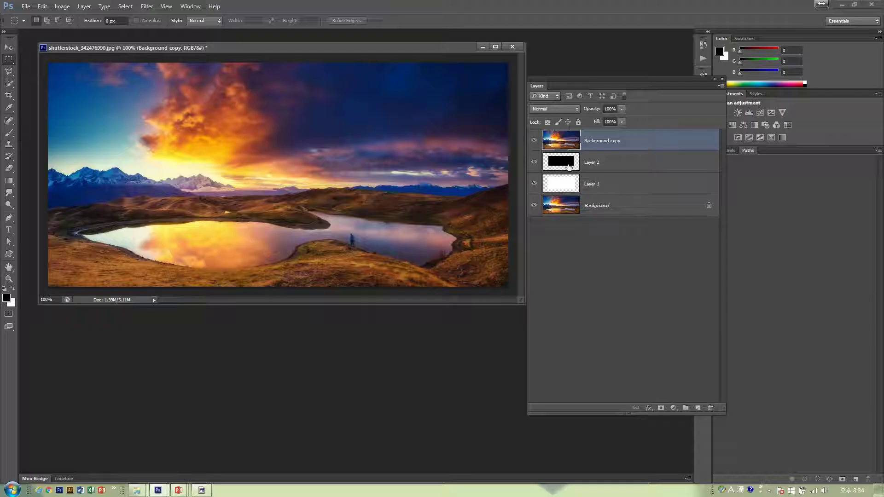
left_click_drag(613, 160, 613, 148)
left_click(613, 148, "alt")
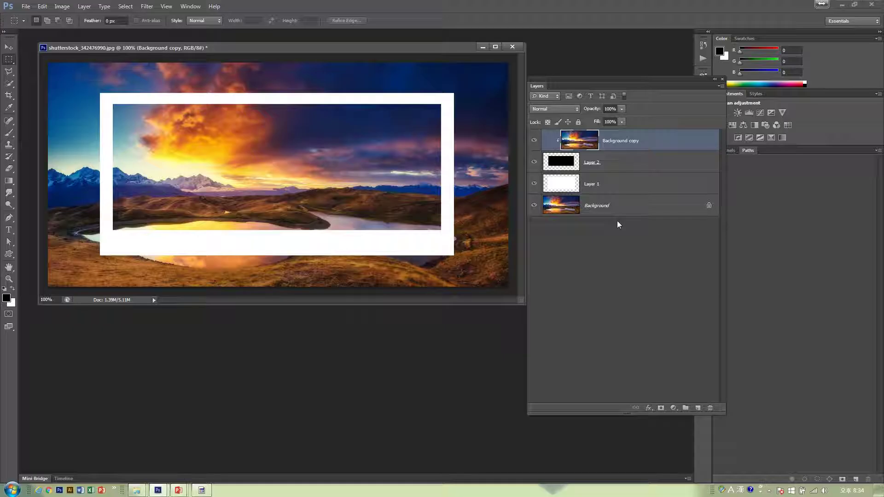
- Check the example slide, then desaturate the Background layer with Hue/Saturation at Saturation -82
key("alt+Tab")
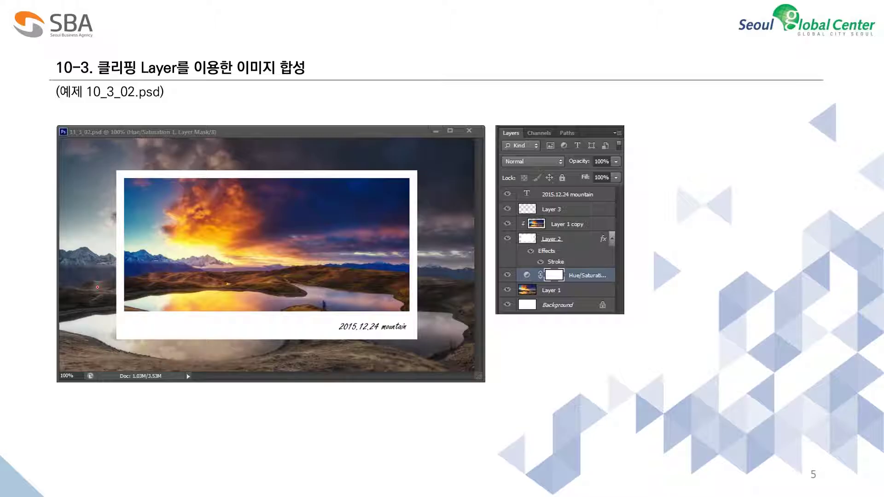
key("alt+Tab")
left_click(634, 209)
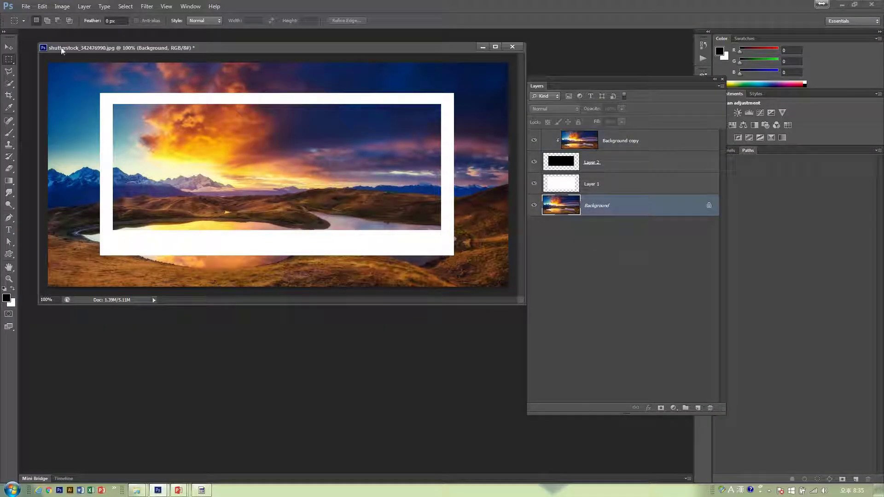
left_click(61, 6)
mouse_move(115, 29)
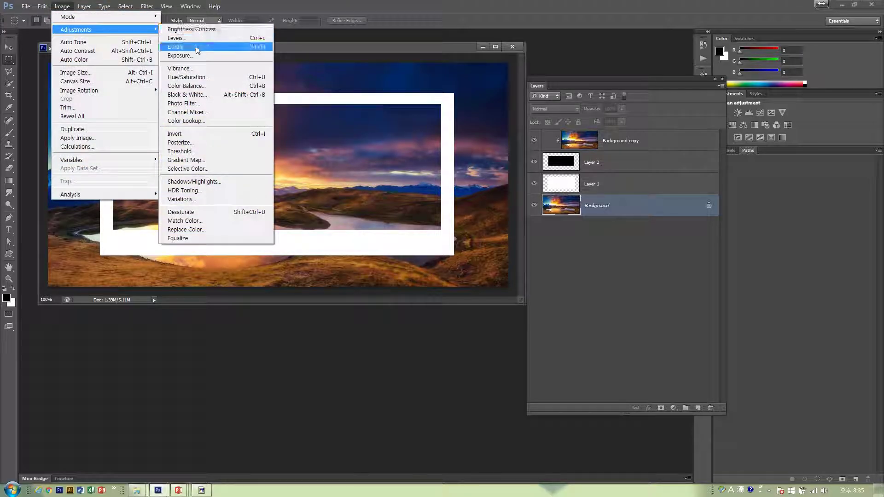
left_click(197, 77)
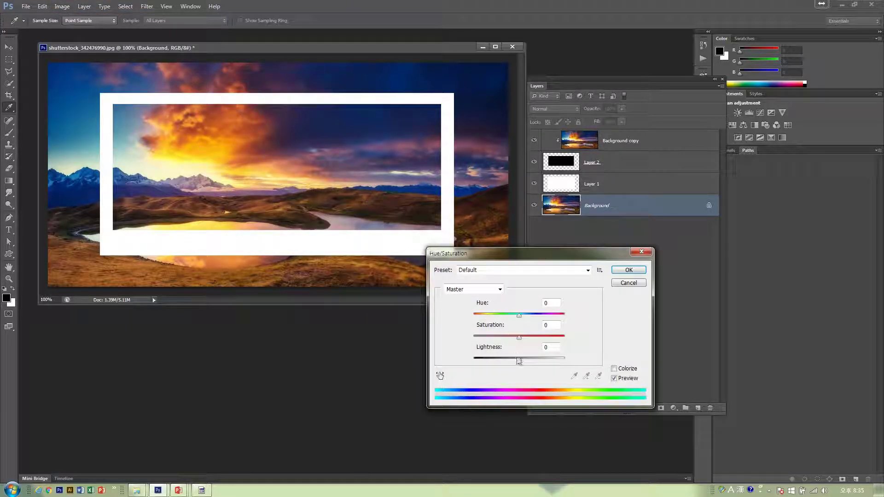
left_click_drag(519, 338, 481, 341)
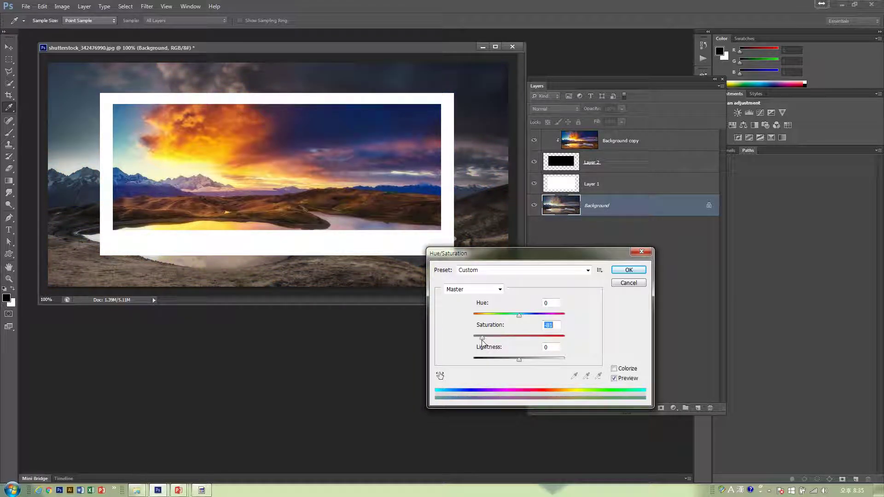
left_click(628, 270)
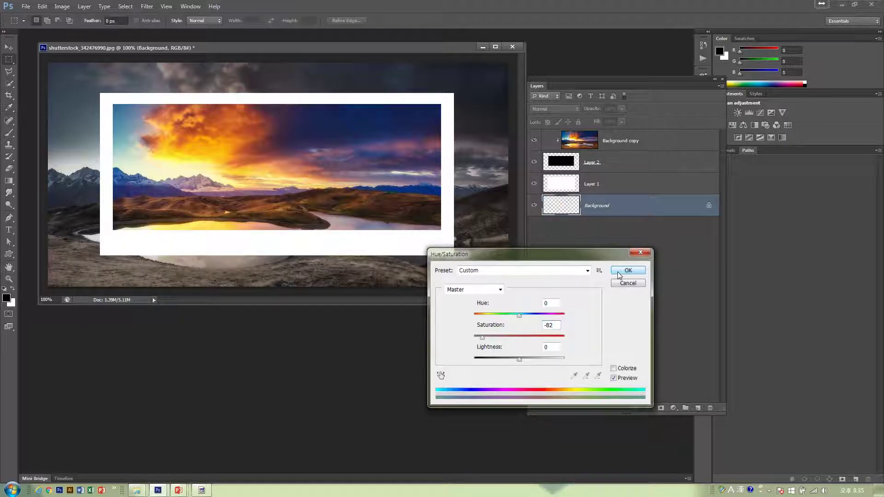
- Move the Layers panel clear of the image and scale the clipped Background copy around its center to about 73% with Free Transform
left_click(622, 141)
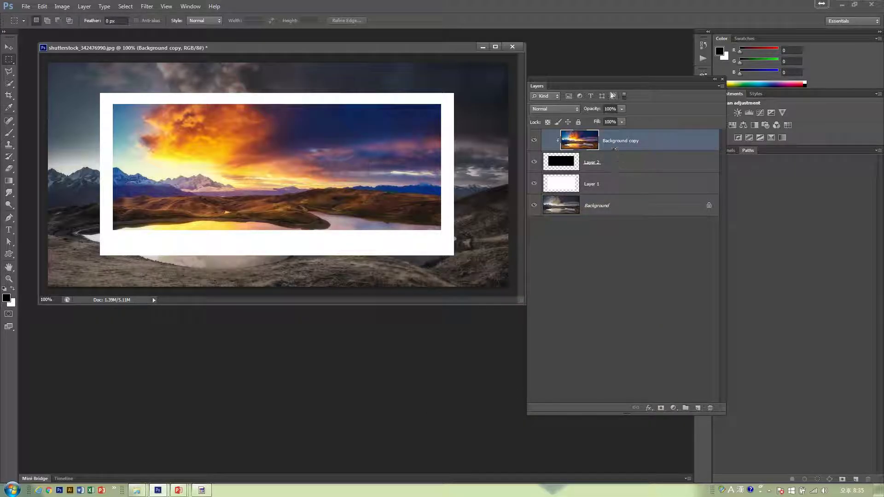
left_click_drag(609, 79, 654, 80)
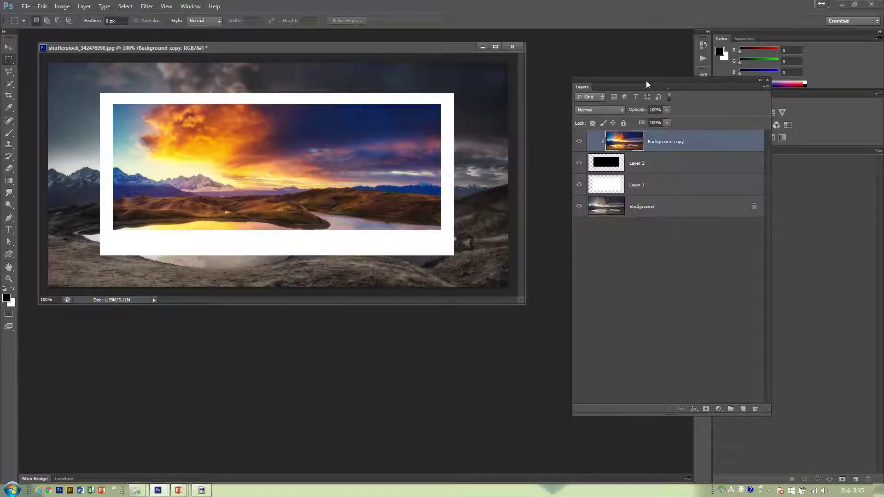
left_click(62, 6)
mouse_move(42, 6)
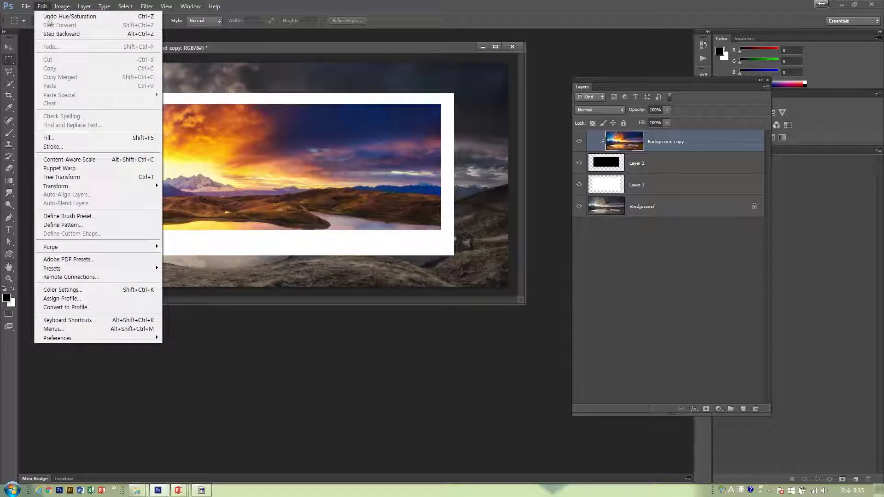
left_click(65, 177)
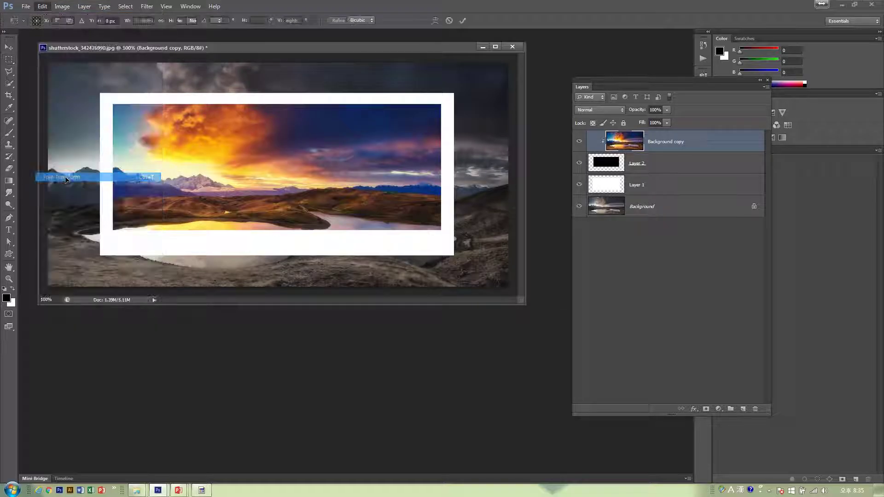
left_click_drag(507, 63, 446, 93)
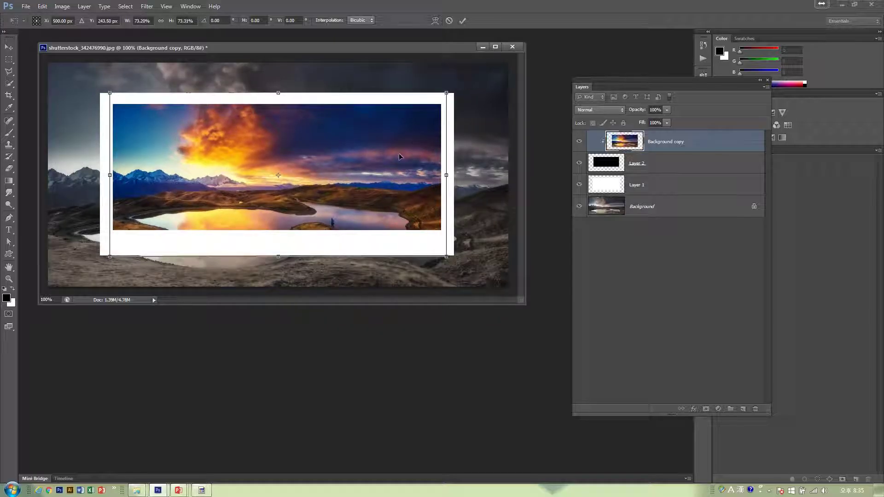
key("Return")
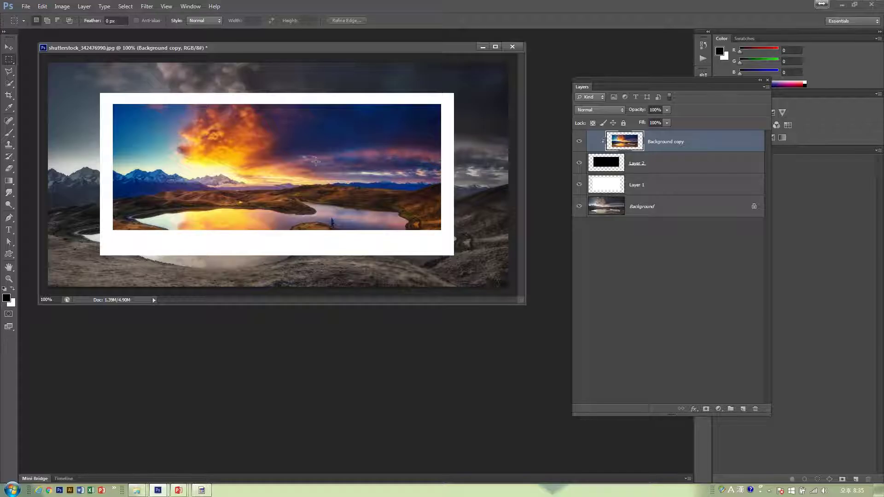
- Close the sunset photo document without saving the changes
key("ctrl+w")
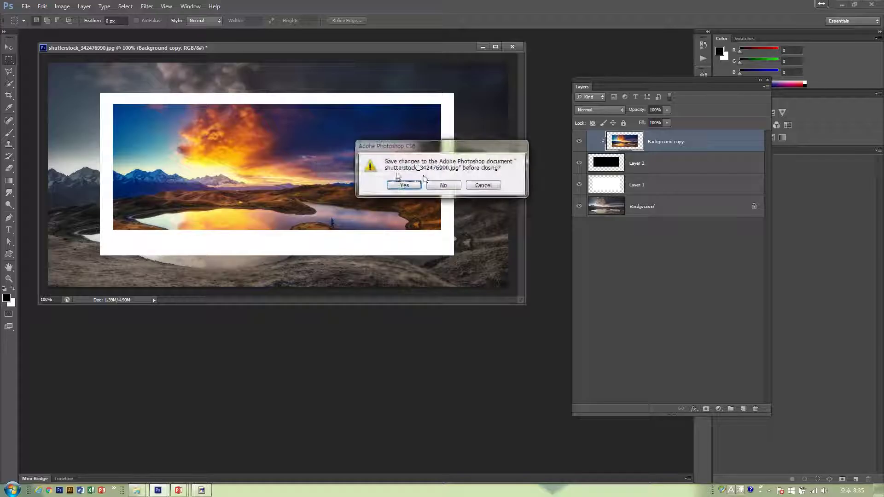
left_click(443, 186)
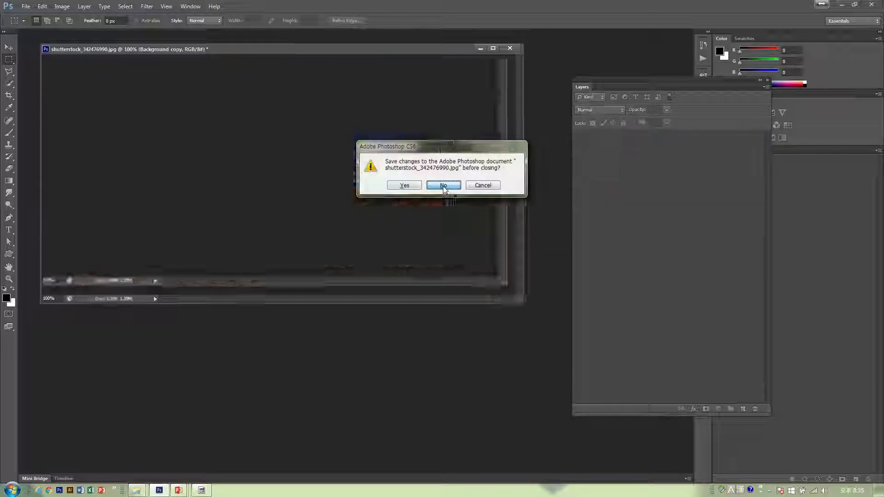